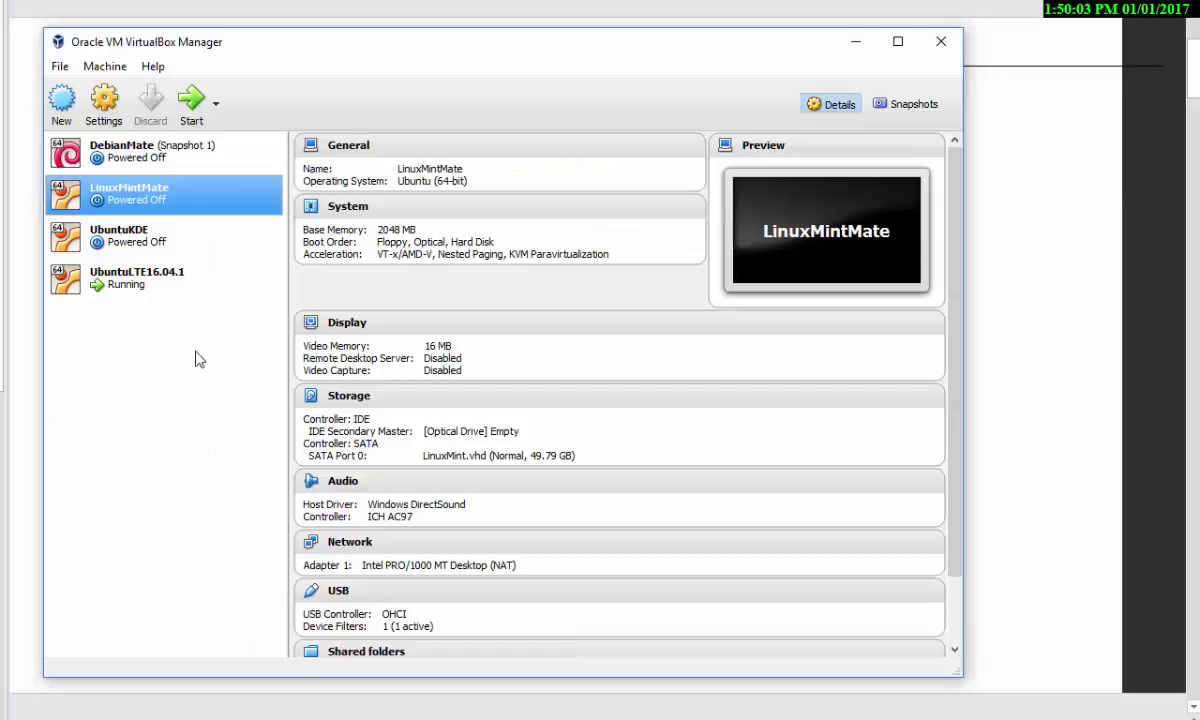
- Start the LinuxMintMate VM and dismiss the keyboard auto-capture and mouse integration notices
double_click(99, 198)
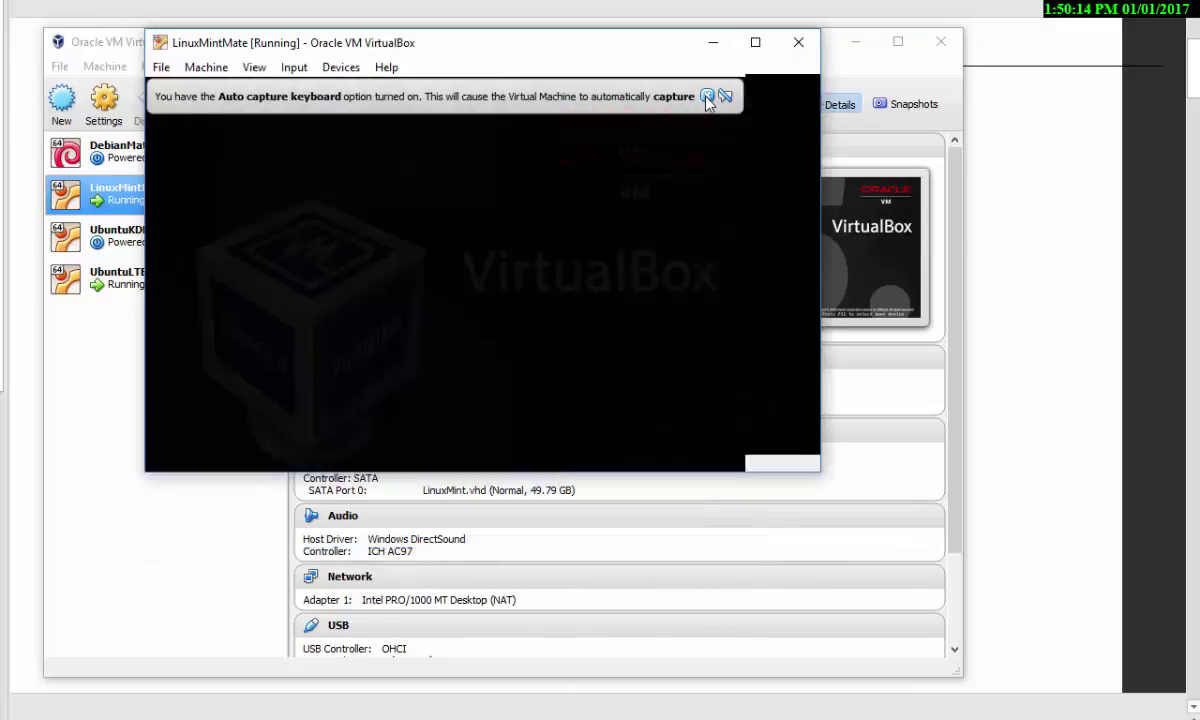
mouse_move(686, 120)
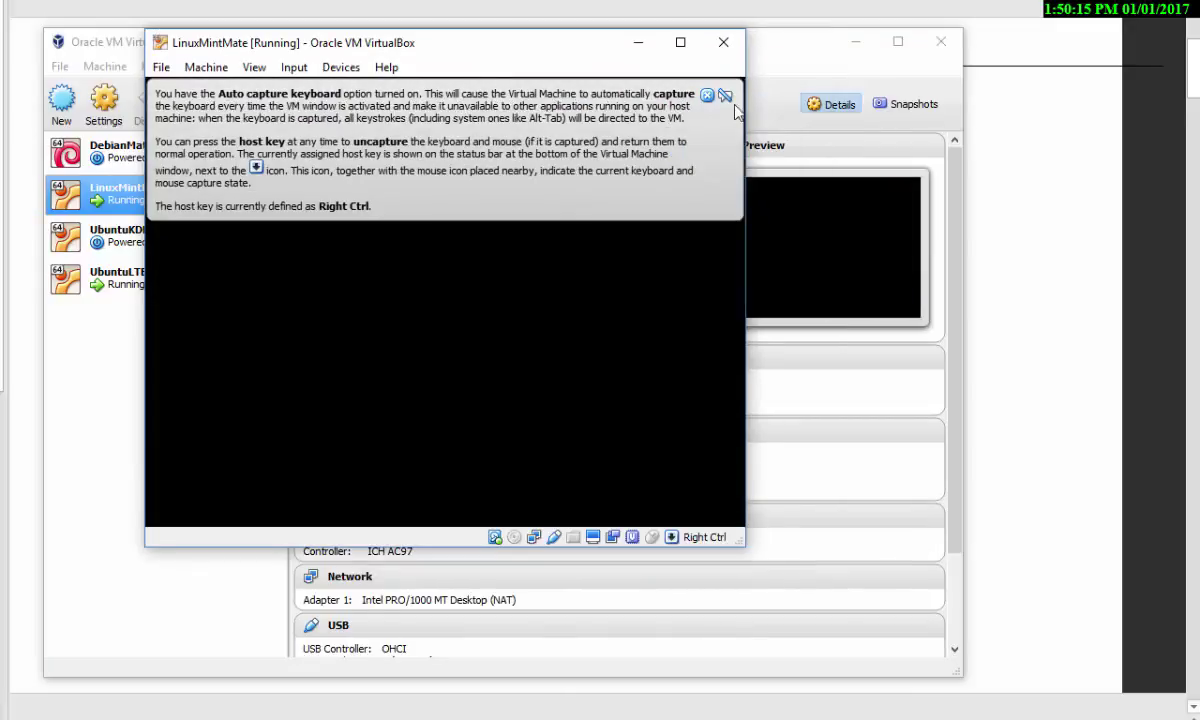
click(702, 93)
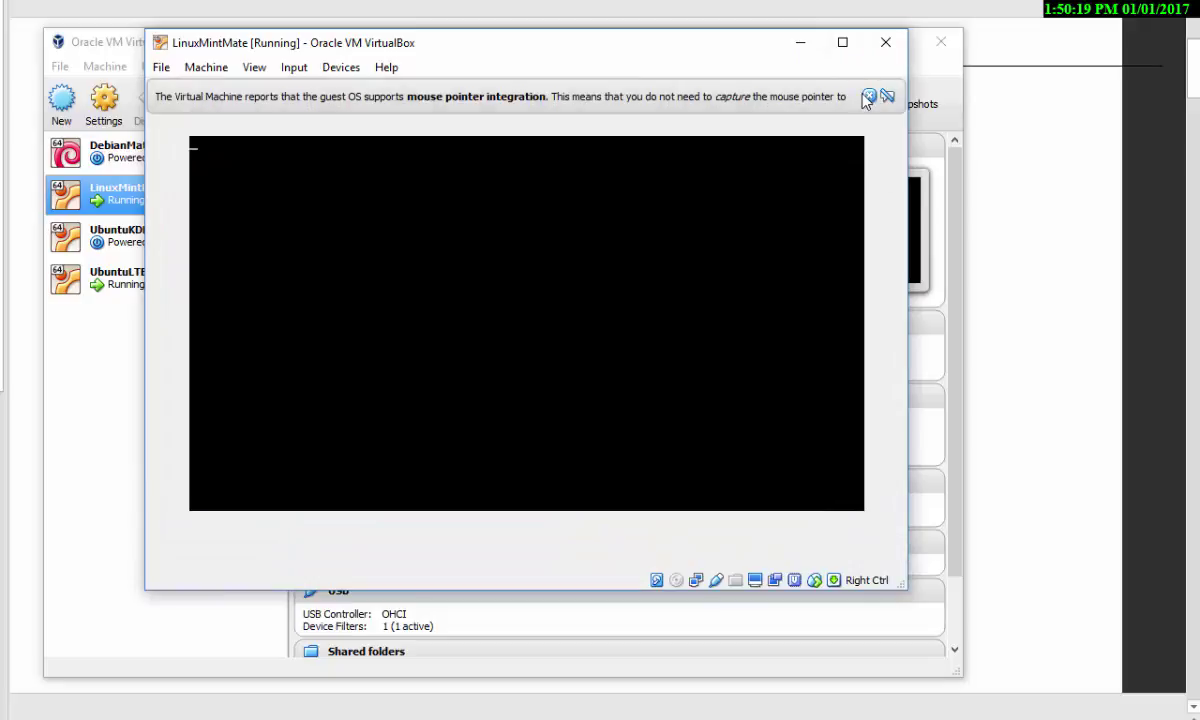
click(886, 97)
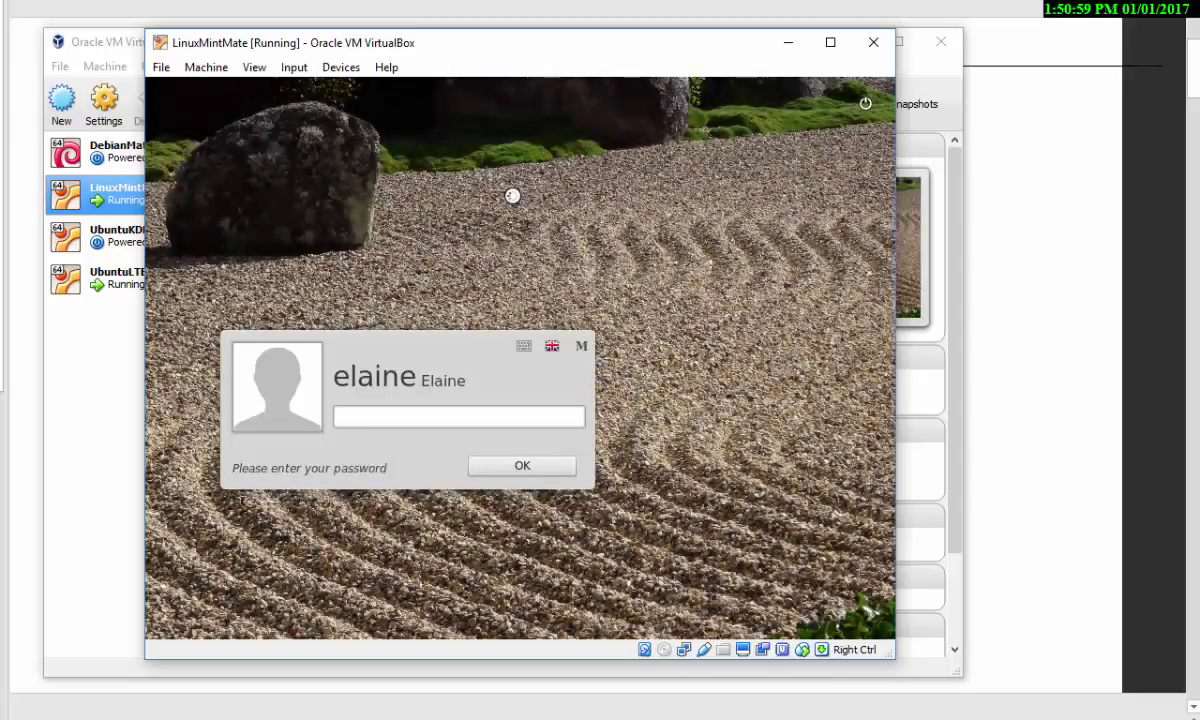
- Log in to LinuxMintMate with the account password and bring up the VirtualBox window previews
text(••••)
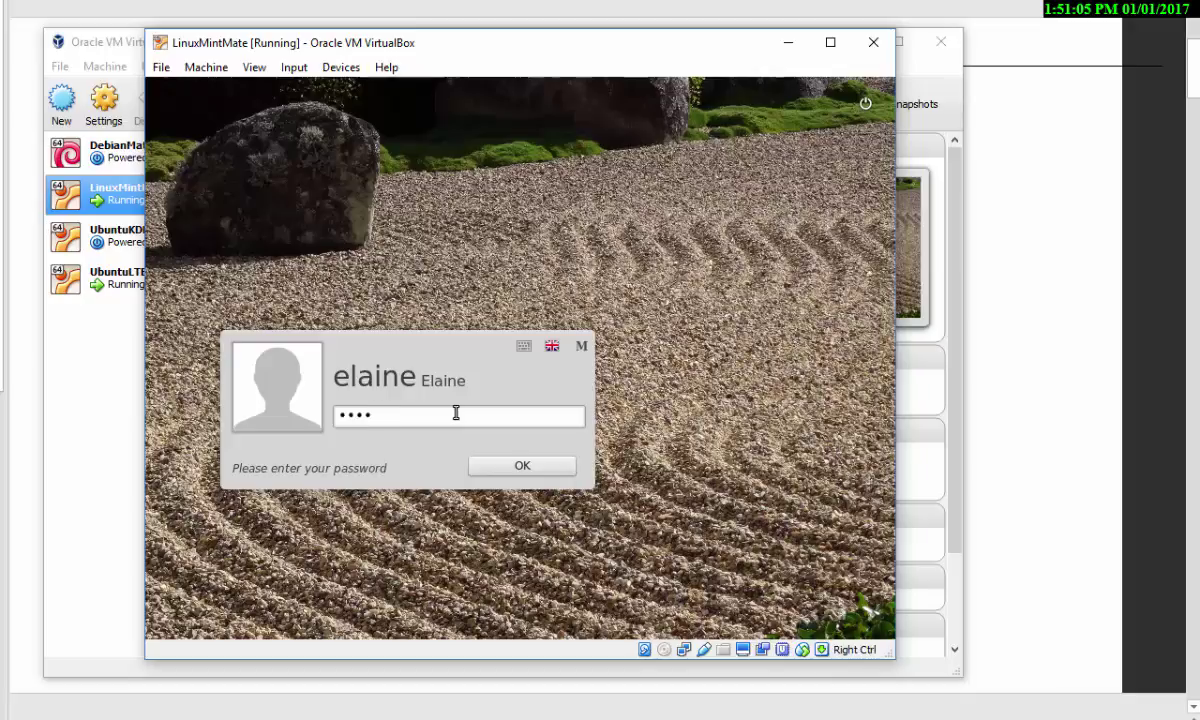
key(Return)
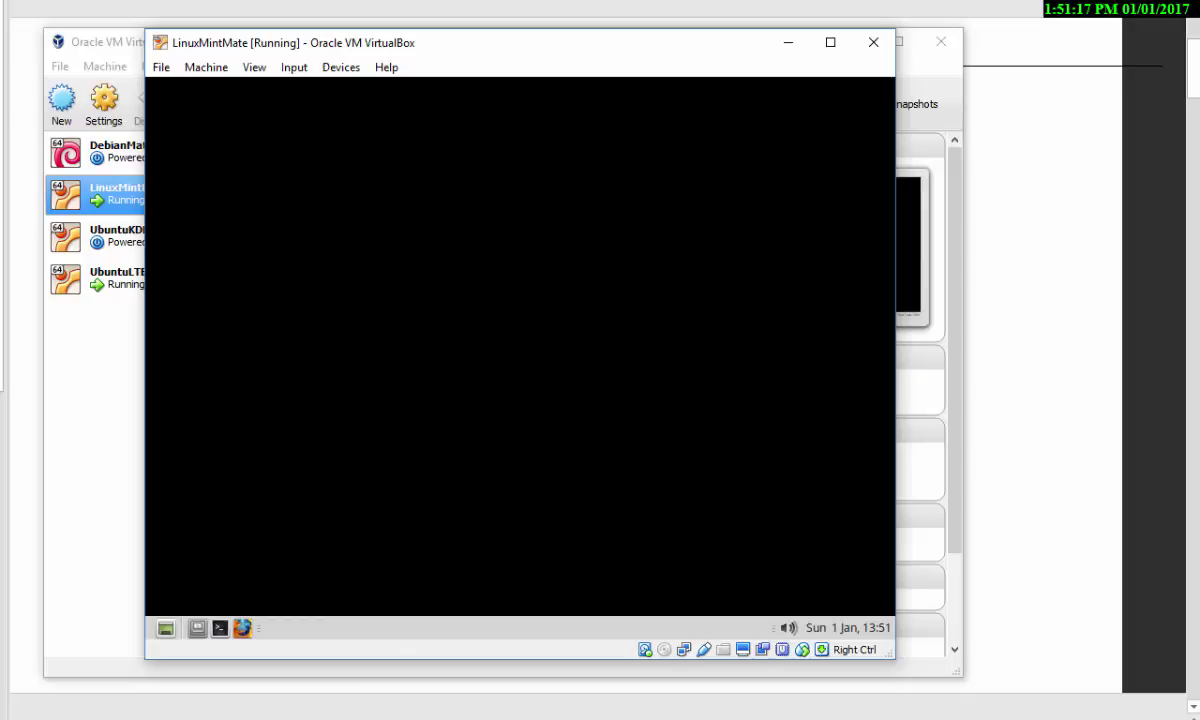
click(375, 718)
- Switch to the UbuntuLTE16.04.1 VM and open the Home folder in Files plus a terminal
click(372, 668)
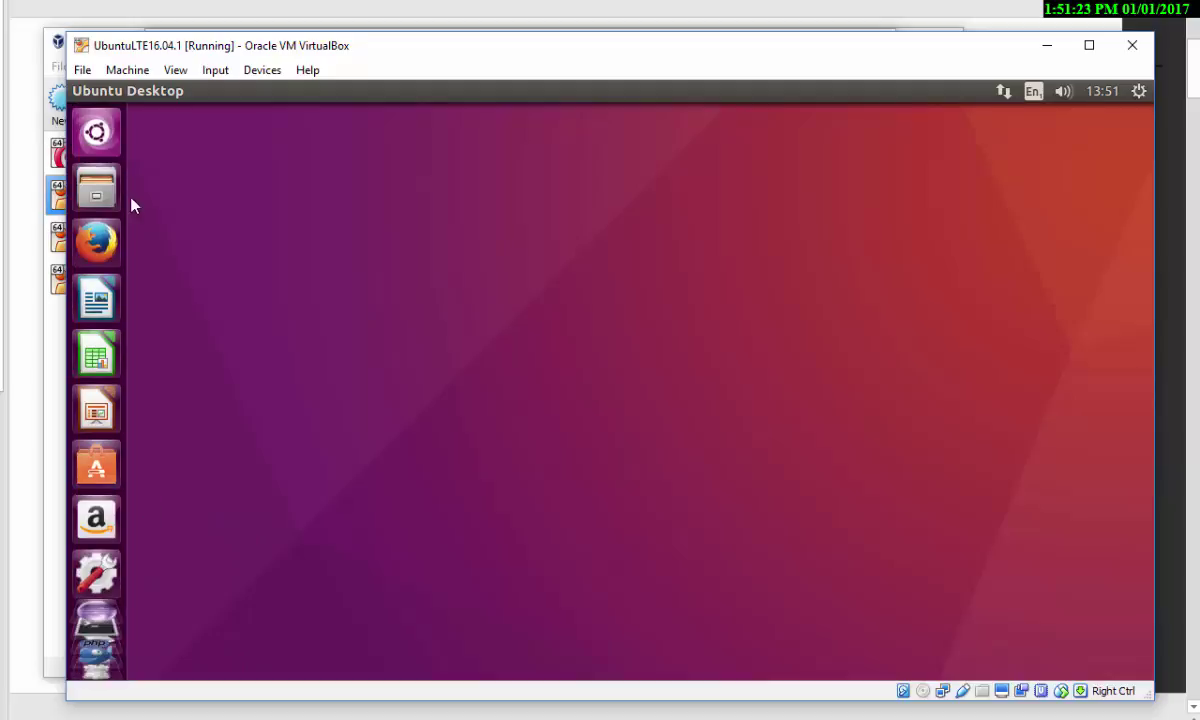
click(95, 192)
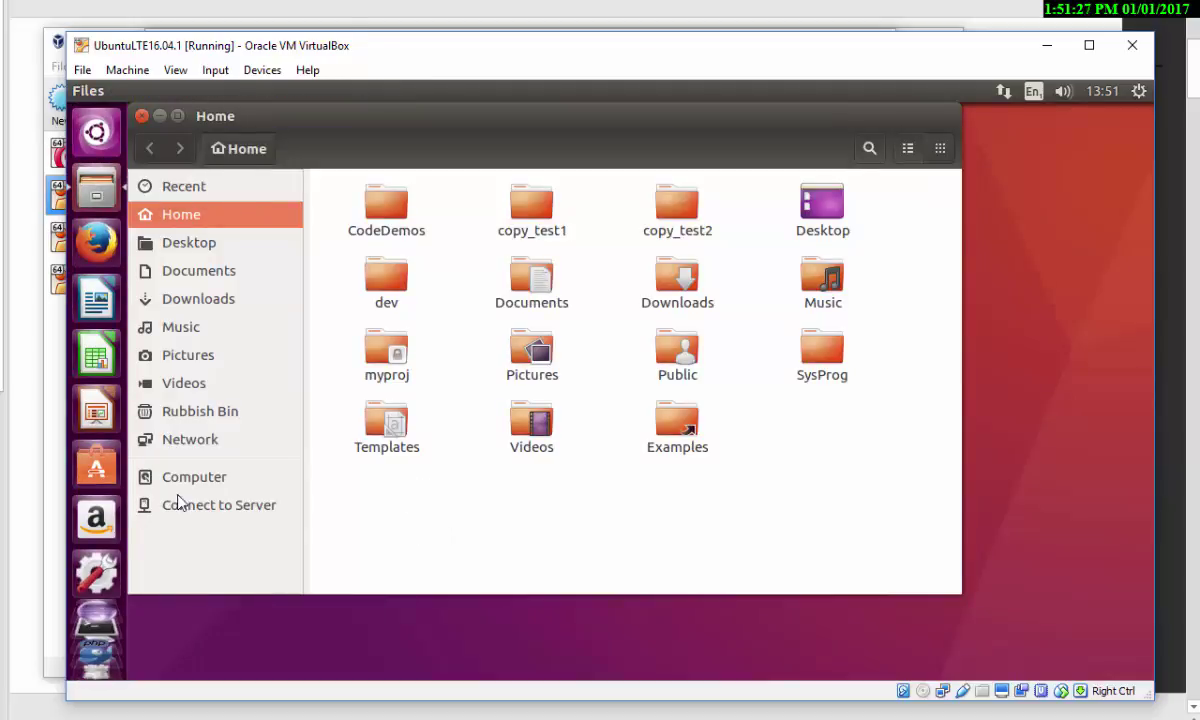
click(96, 580)
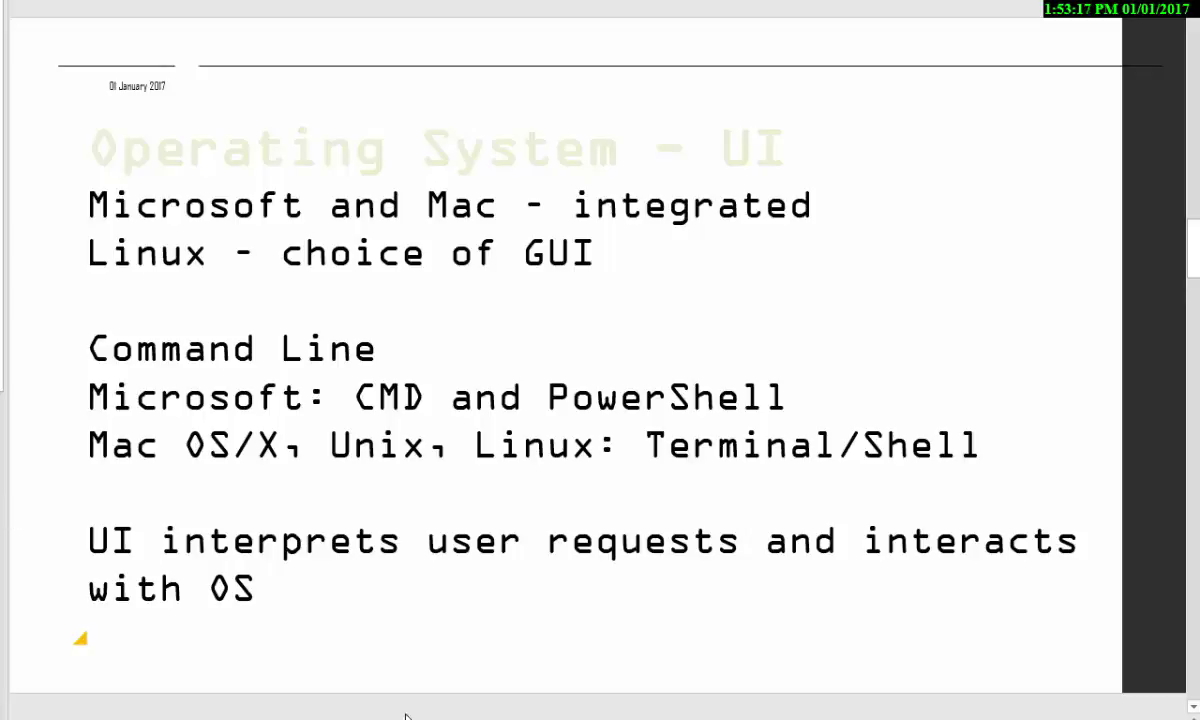
- In Command Prompt, re-run dir on C:\Program Files and erase the unfinished 'copy file1 file2' command
key(alt+Tab)
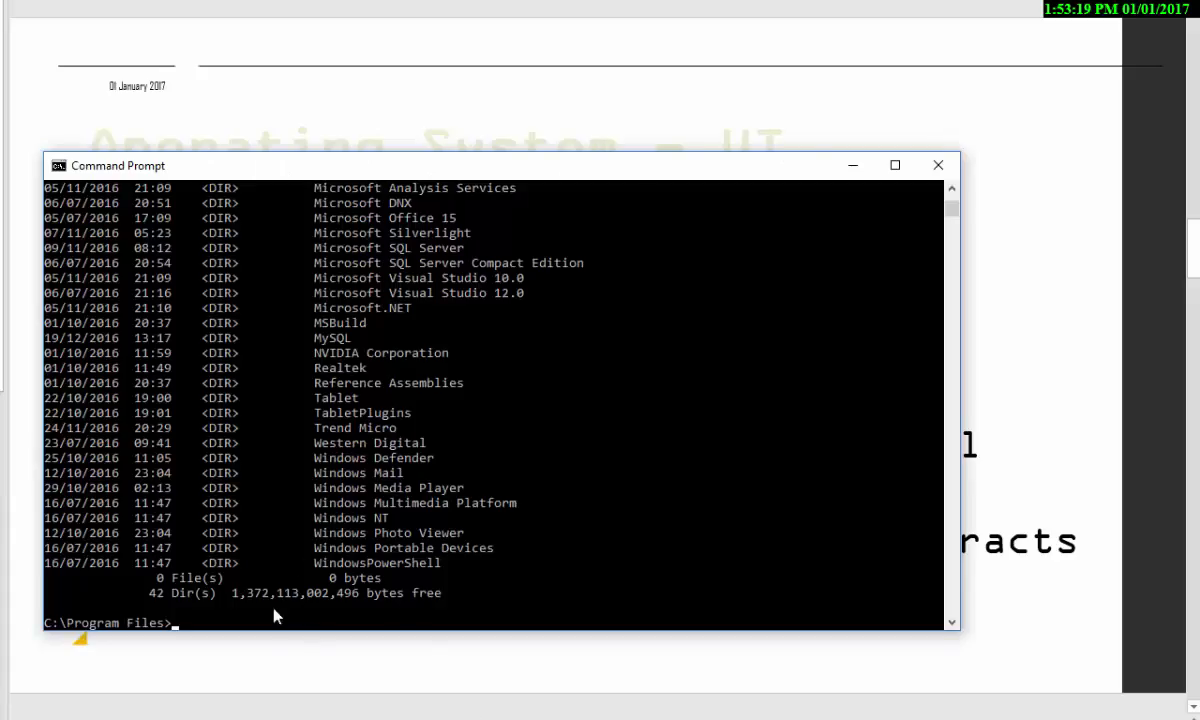
click(258, 624)
text(dir)
key(Return)
text(copy f)
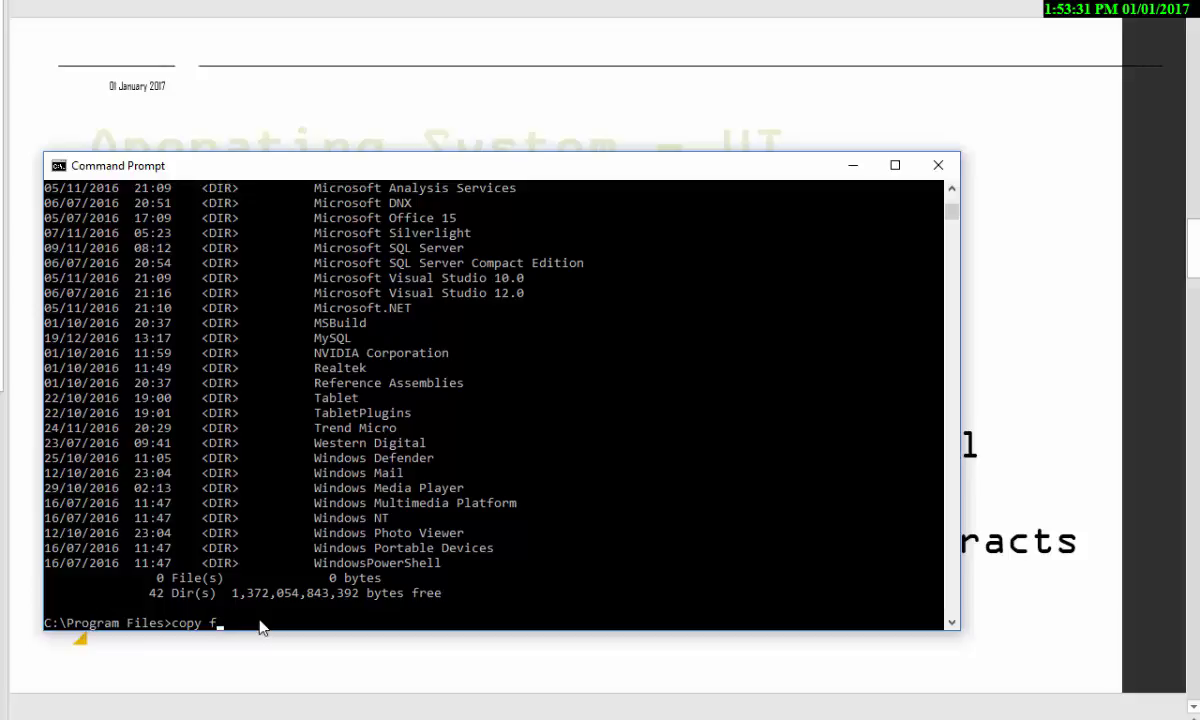
text(ile1 file2)
key(BackSpace)
key(BackSpace)
key(BackSpace)
key(BackSpace)
key(BackSpace)
key(BackSpace)
key(BackSpace)
key(BackSpace)
key(BackSpace)
key(BackSpace)
key(BackSpace)
key(BackSpace)
key(BackSpace)
key(BackSpace)
key(BackSpace)
key(BackSpace)
- Switch to the Ubuntu VM, reposition the terminal window, and list the home folder with ls
click(375, 715)
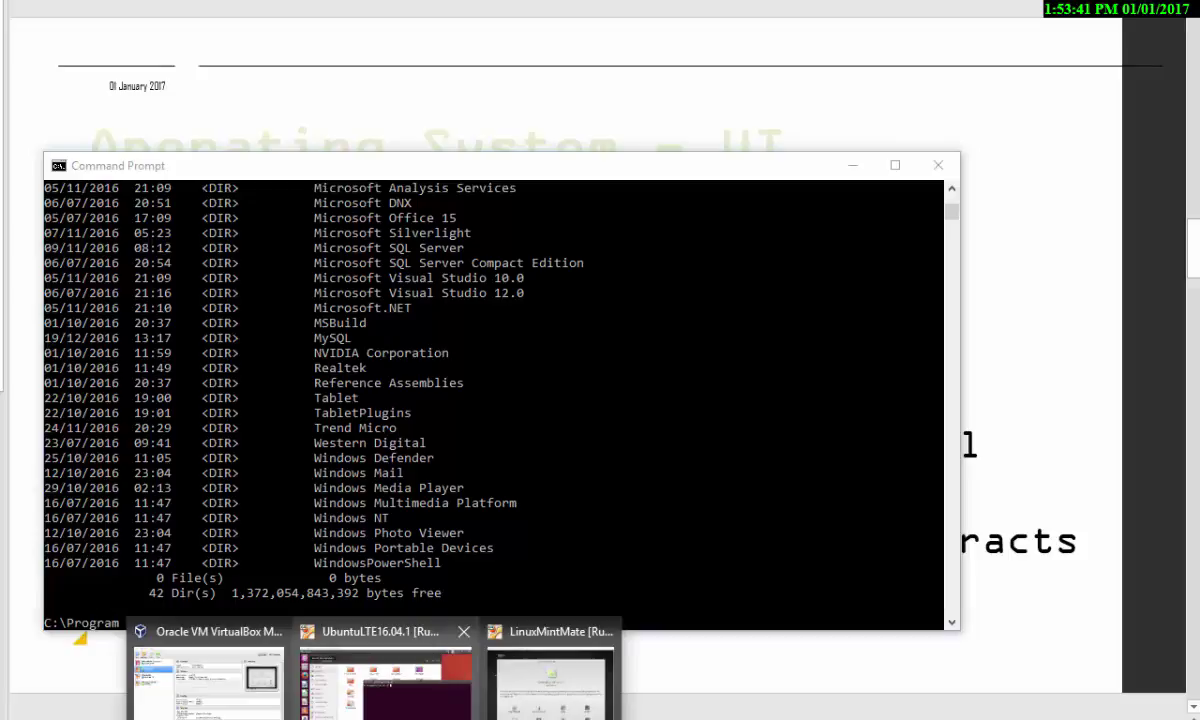
click(385, 678)
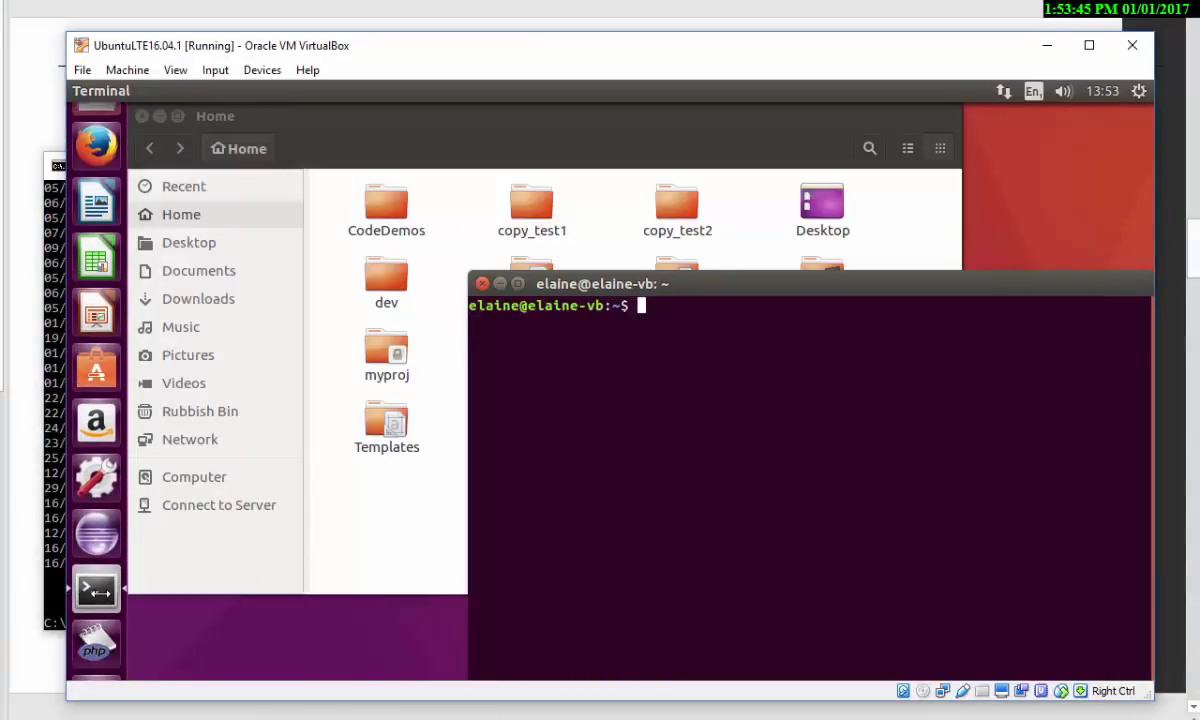
drag(658, 283, 450, 235)
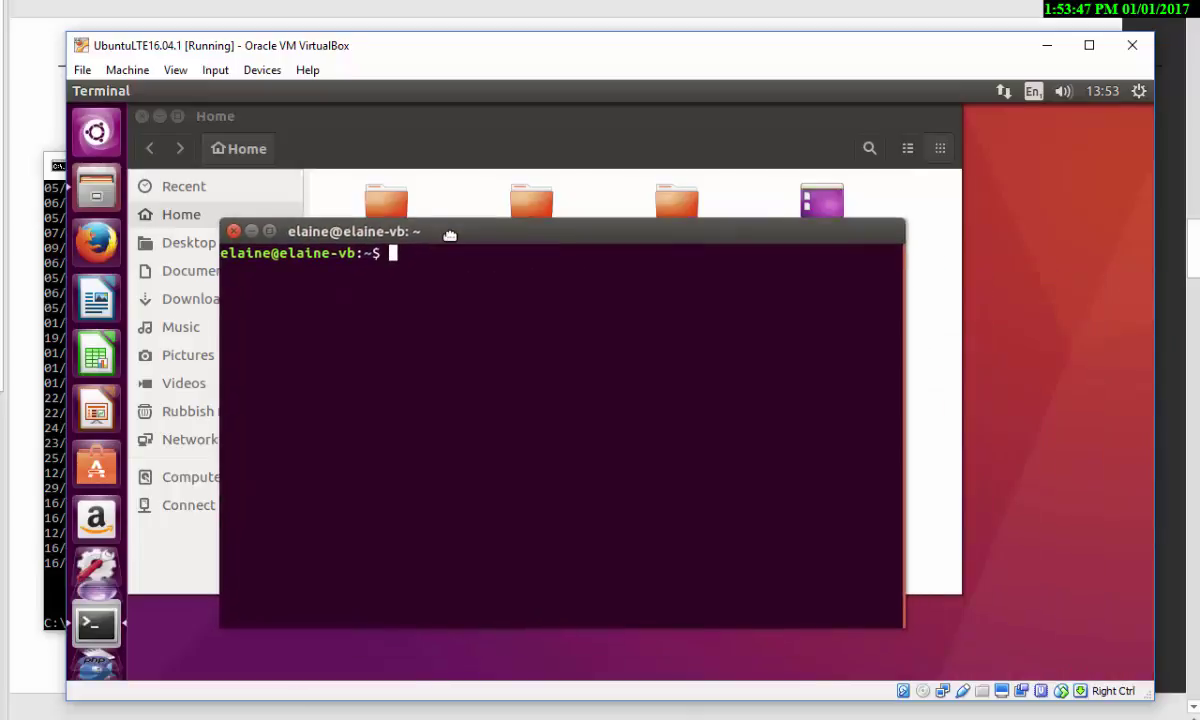
text(ls)
key(Return)
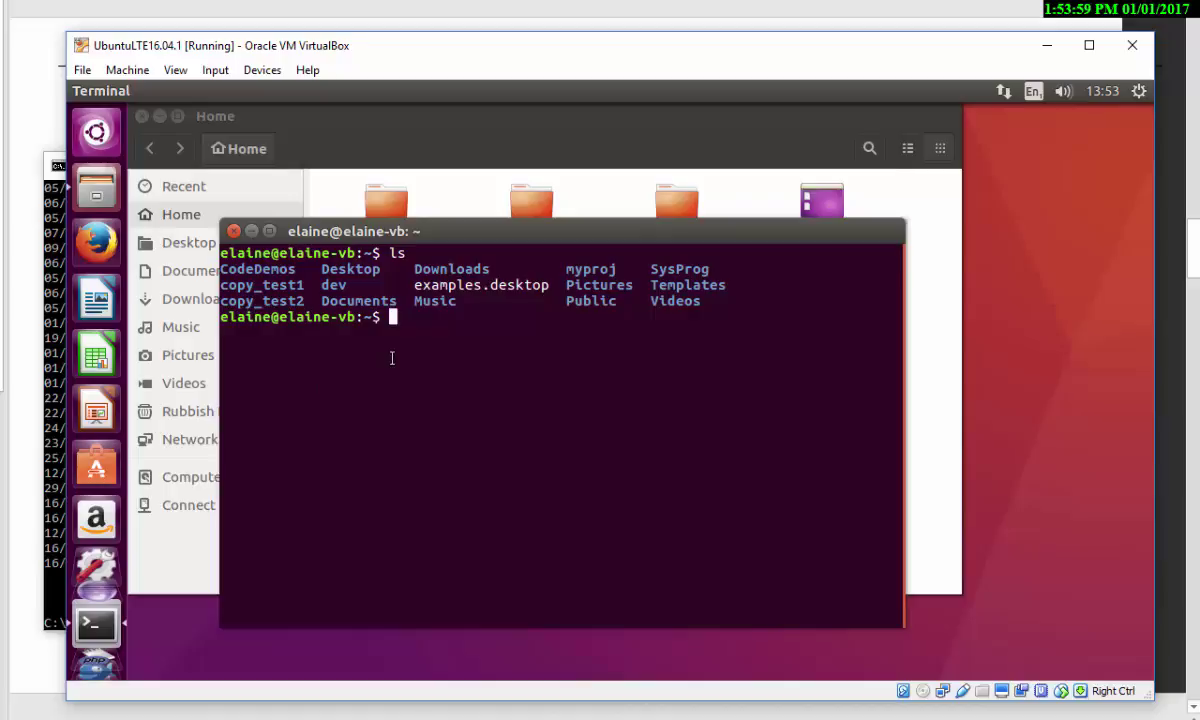
- Move into dev and then workspace, listing each folder's contents with ls
text(cd dev)
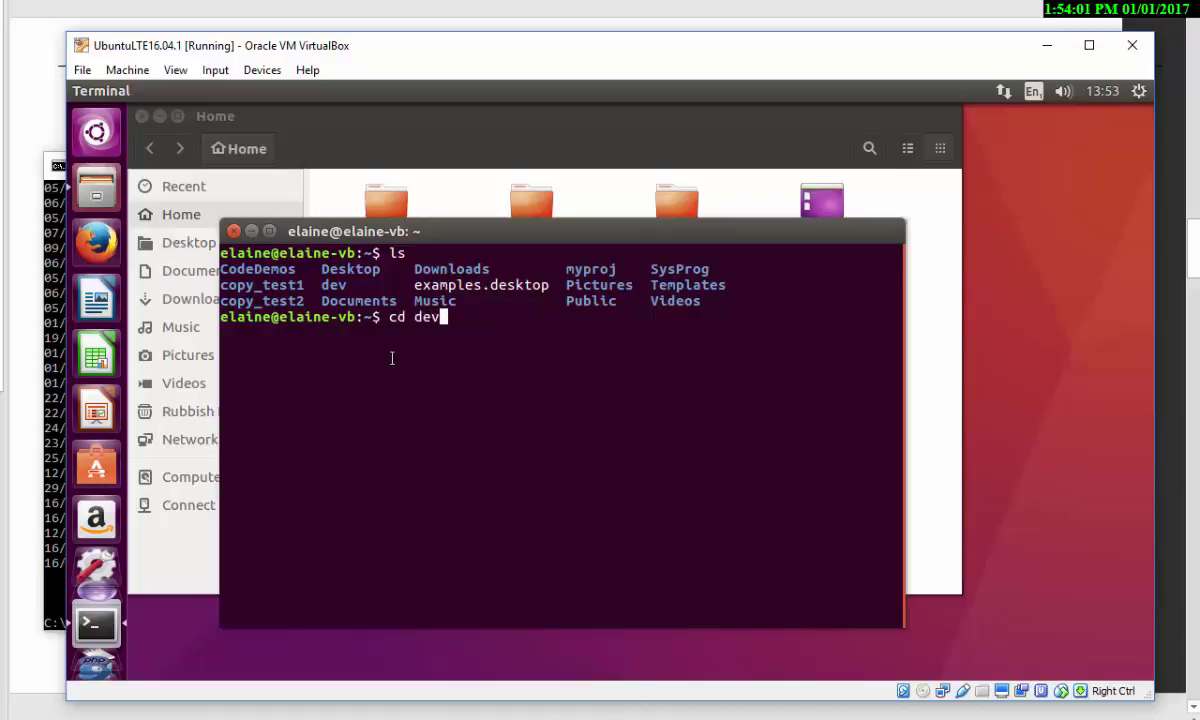
key(Return)
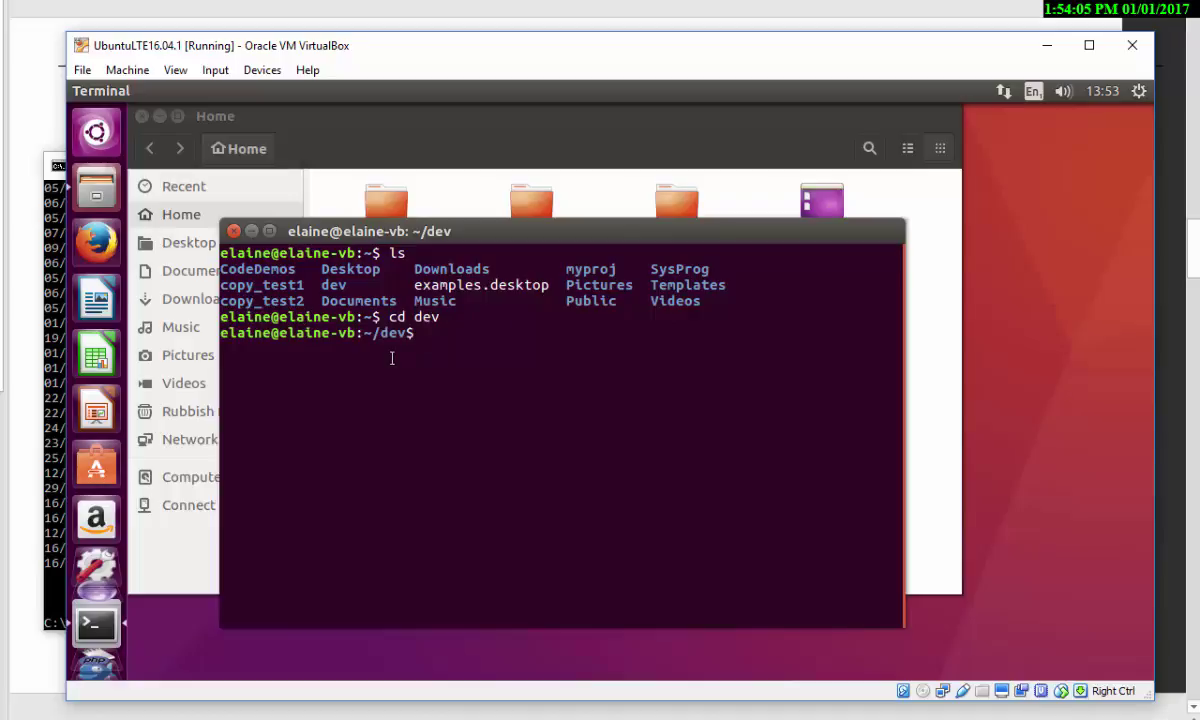
text(ls)
key(Return)
text(cd wo)
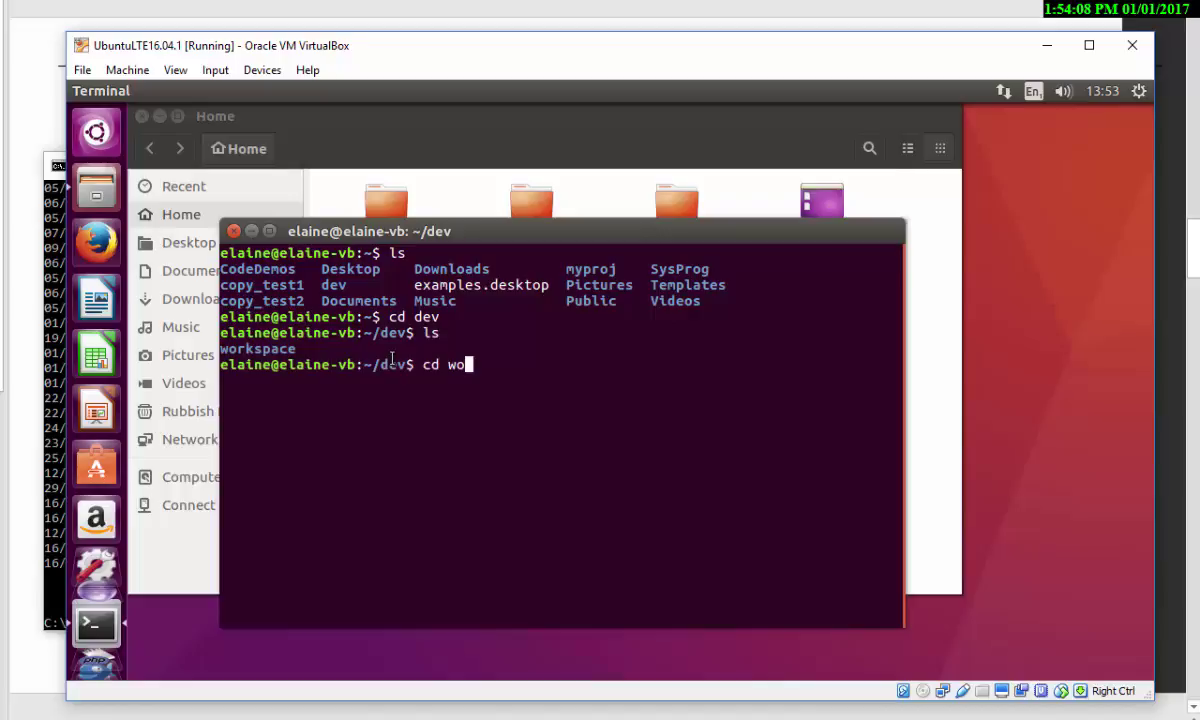
key(Tab)
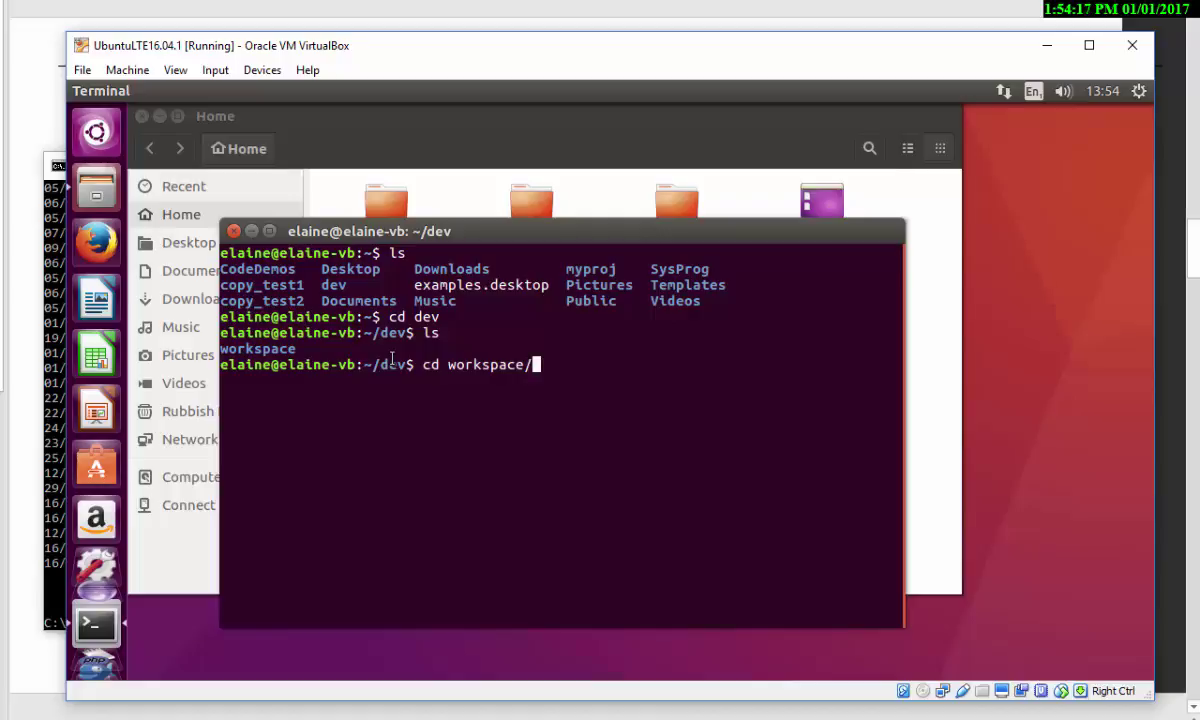
key(Return)
text(ls)
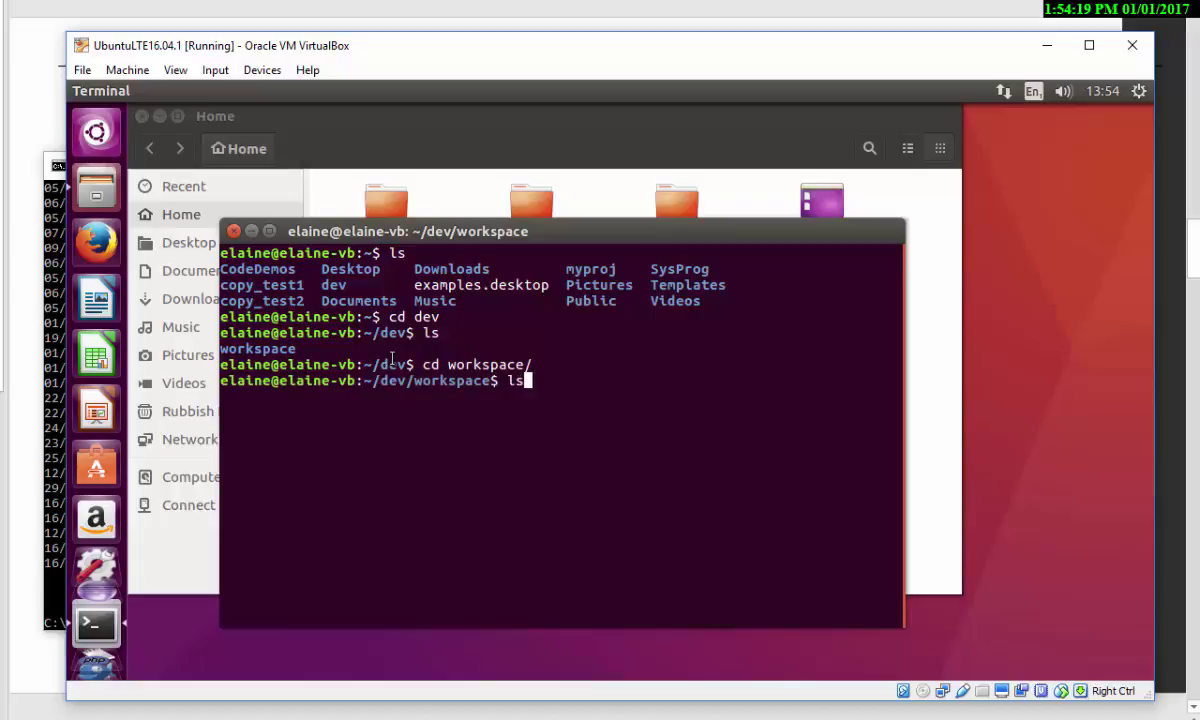
key(Return)
- Confirm HelloWord is a directory with file, then show ls -l permissions and an ls -F listing
text(cd)
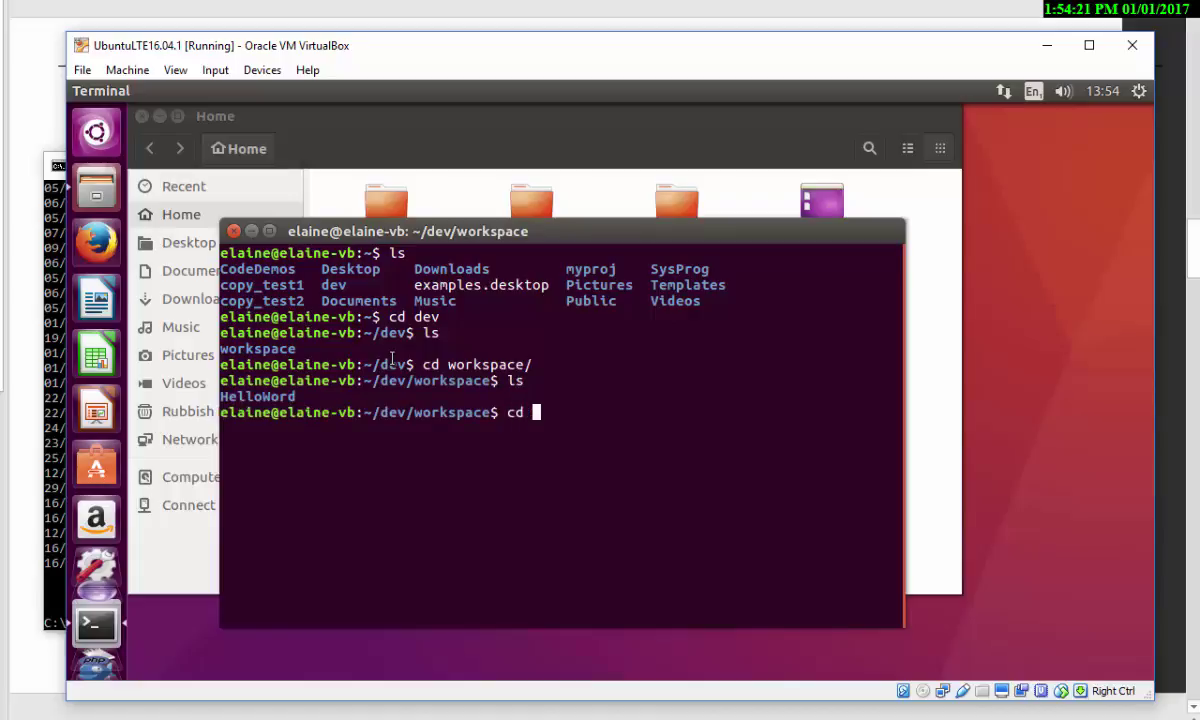
key(BackSpace)
key(BackSpace)
key(BackSpace)
text(file Hel)
key(Tab)
key(Return)
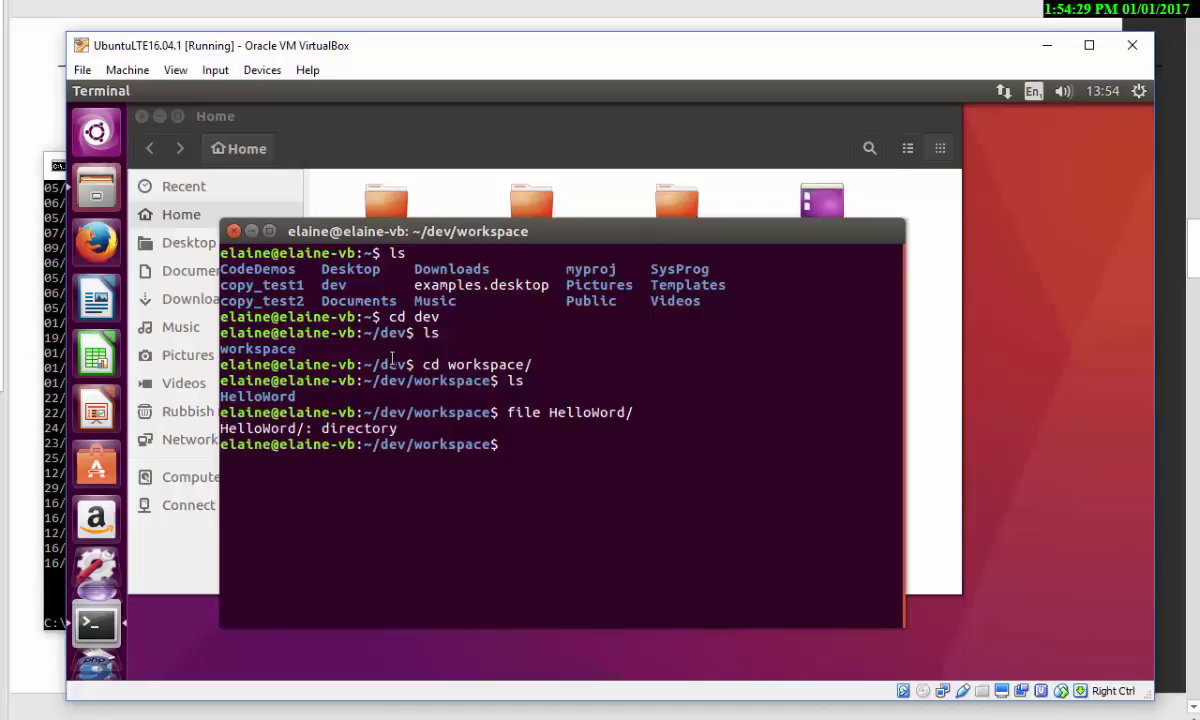
text(ls -l)
key(Return)
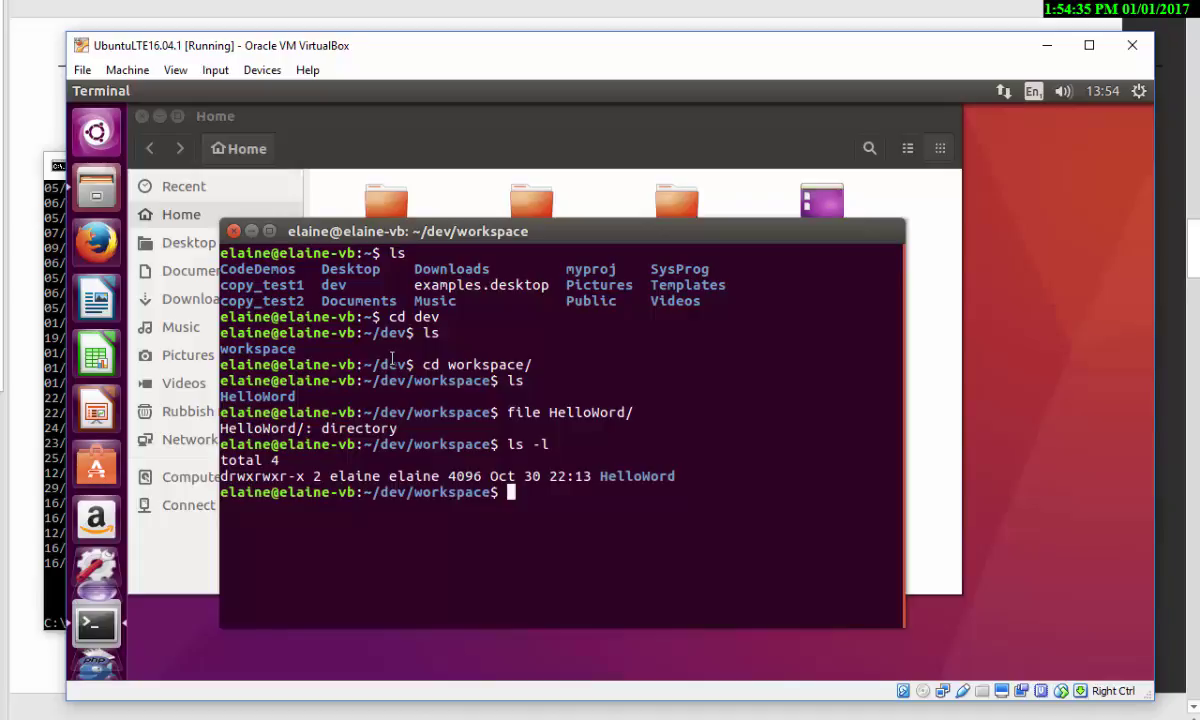
text(ls -F)
key(Return)
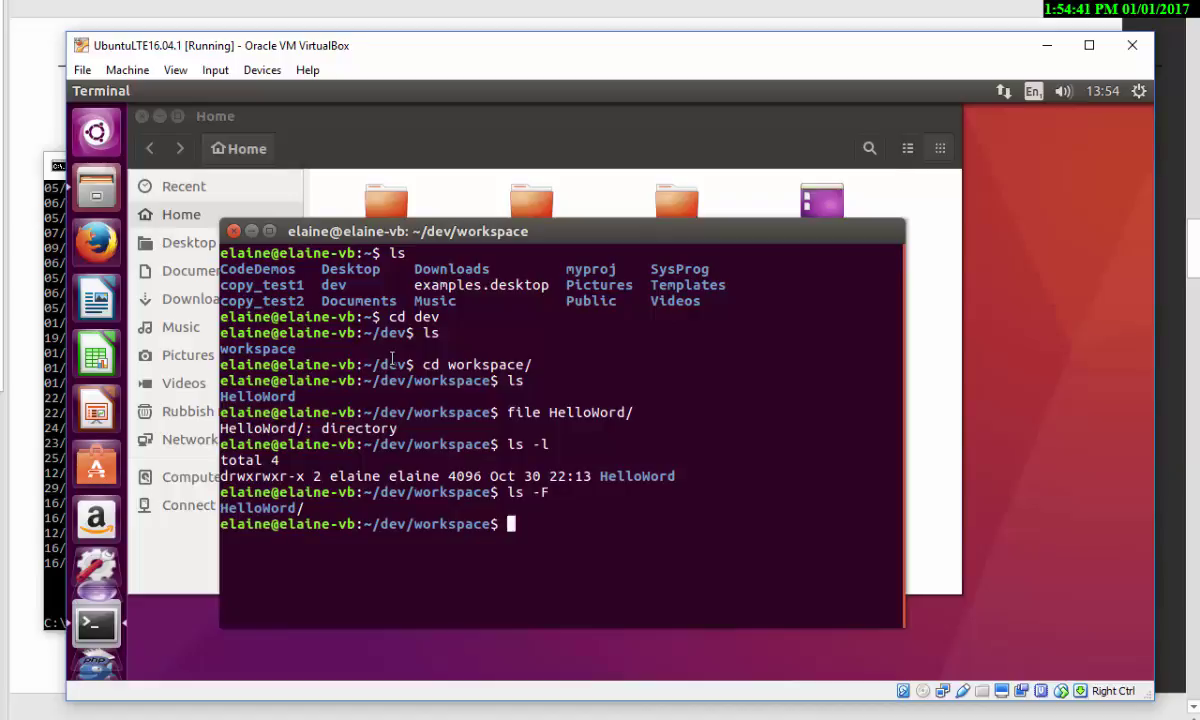
- Change into the HelloWord folder using cd with Tab completion
text(cd H)
key(Tab)
key(Return)
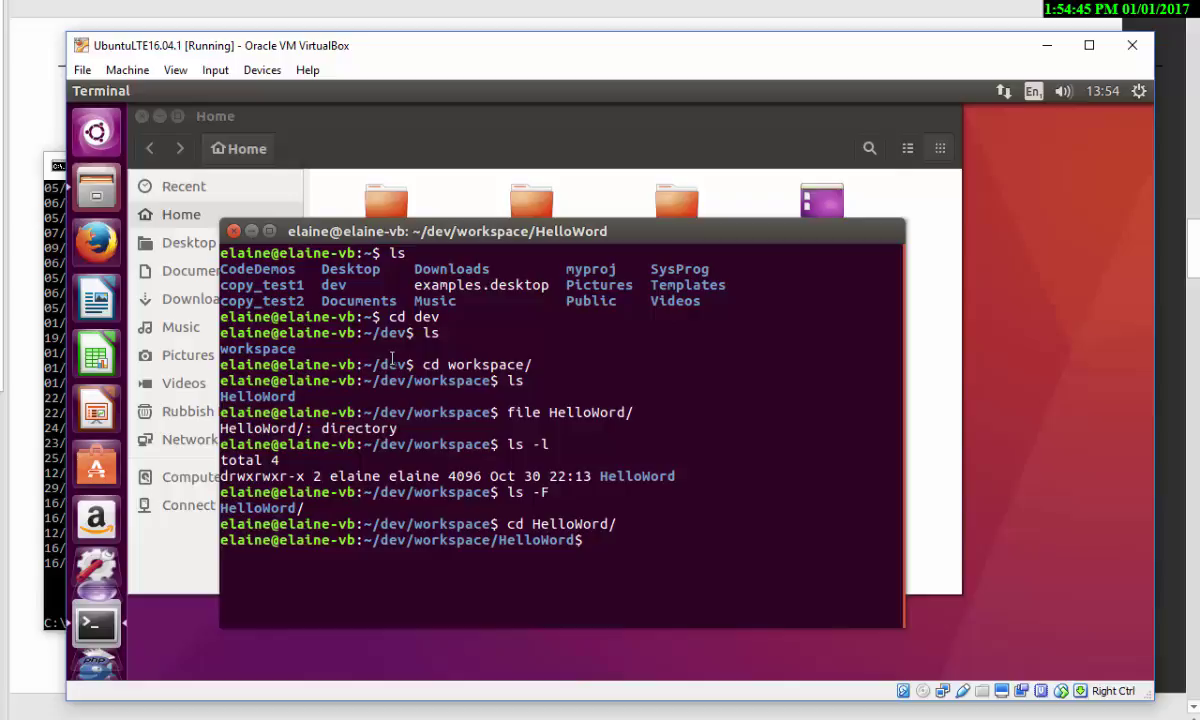
- List the HelloWord folder and display hello.c with more
text(ls)
key(Return)
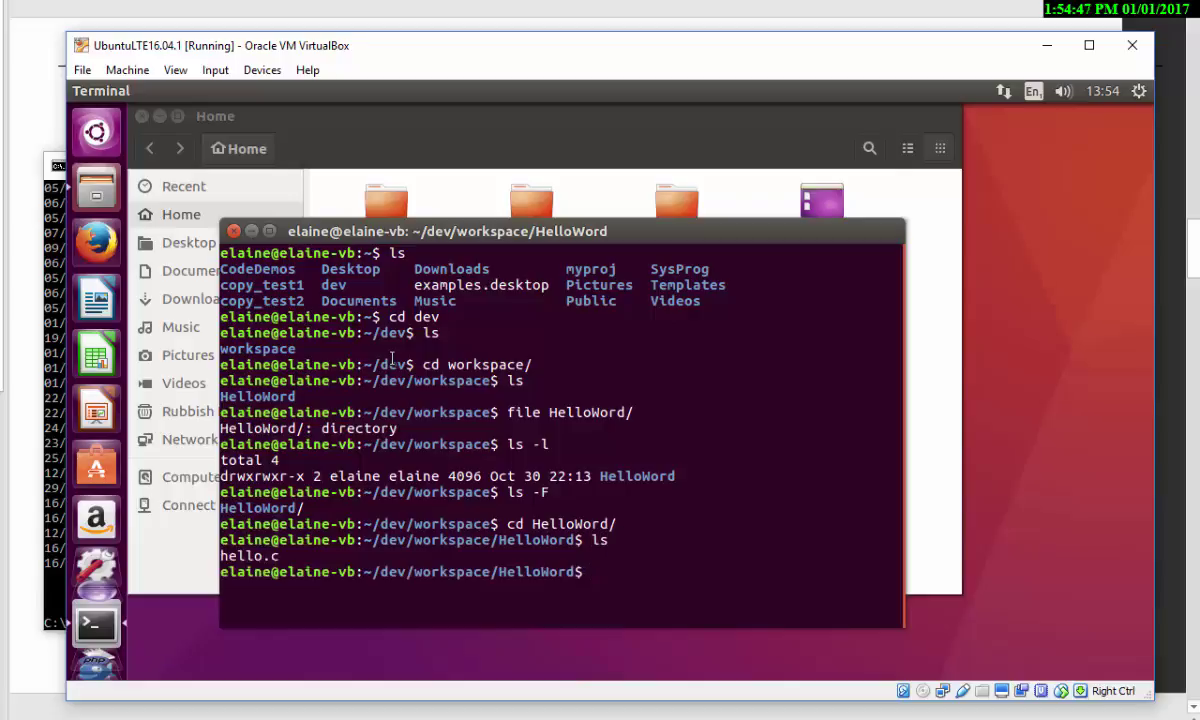
text(more hello.c)
key(Return)
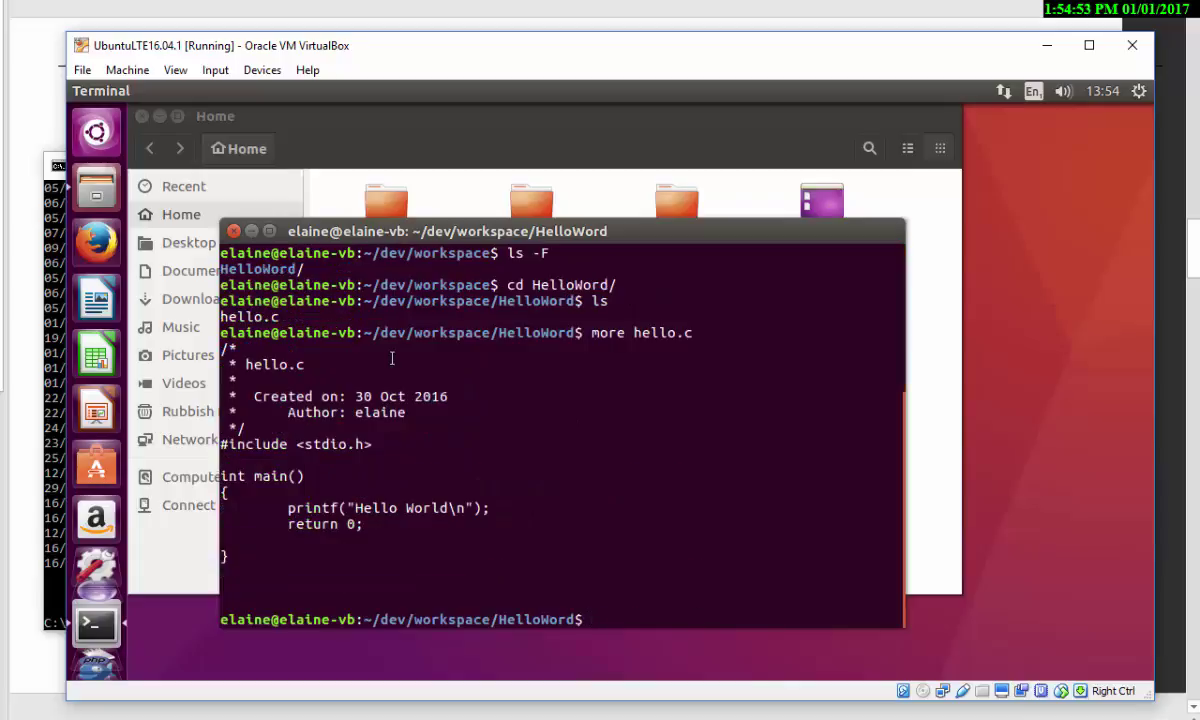
- Edit the recalled command into 'cat hello.c' and run it to print the full source
key(Up)
key(Left)
key(Left)
key(Left)
key(Left)
key(Left)
key(Left)
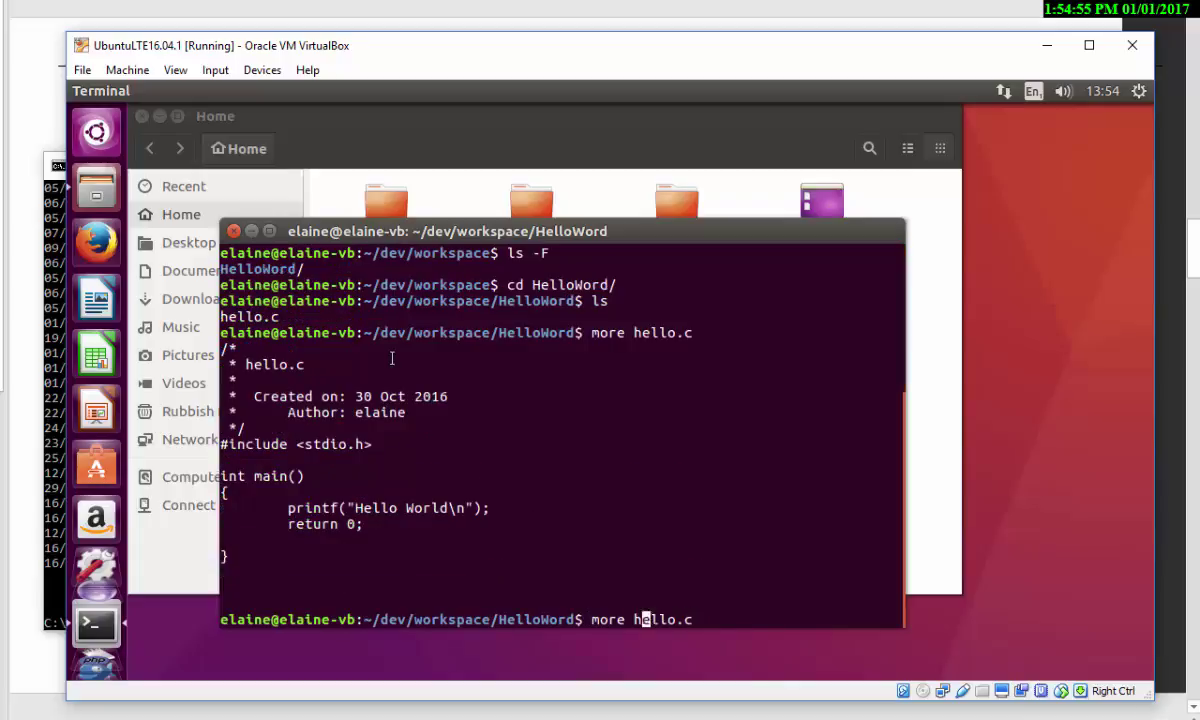
key(Left)
key(Left)
key(BackSpace)
key(BackSpace)
key(BackSpace)
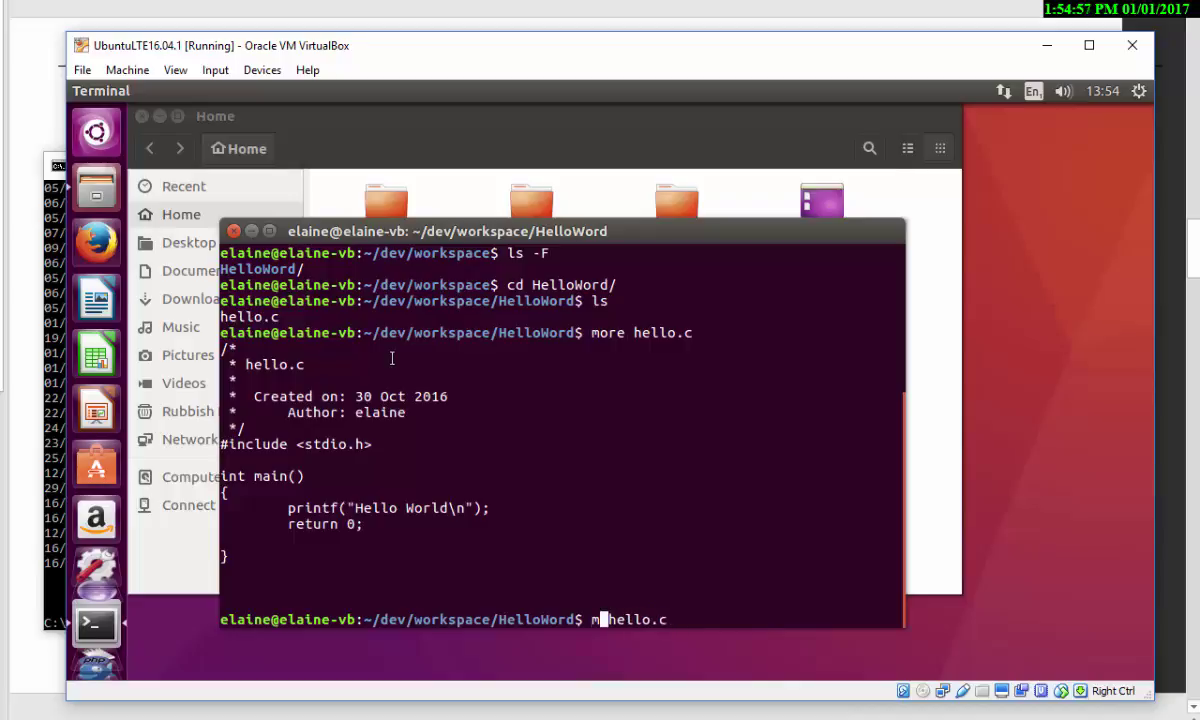
key(BackSpace)
text(cat)
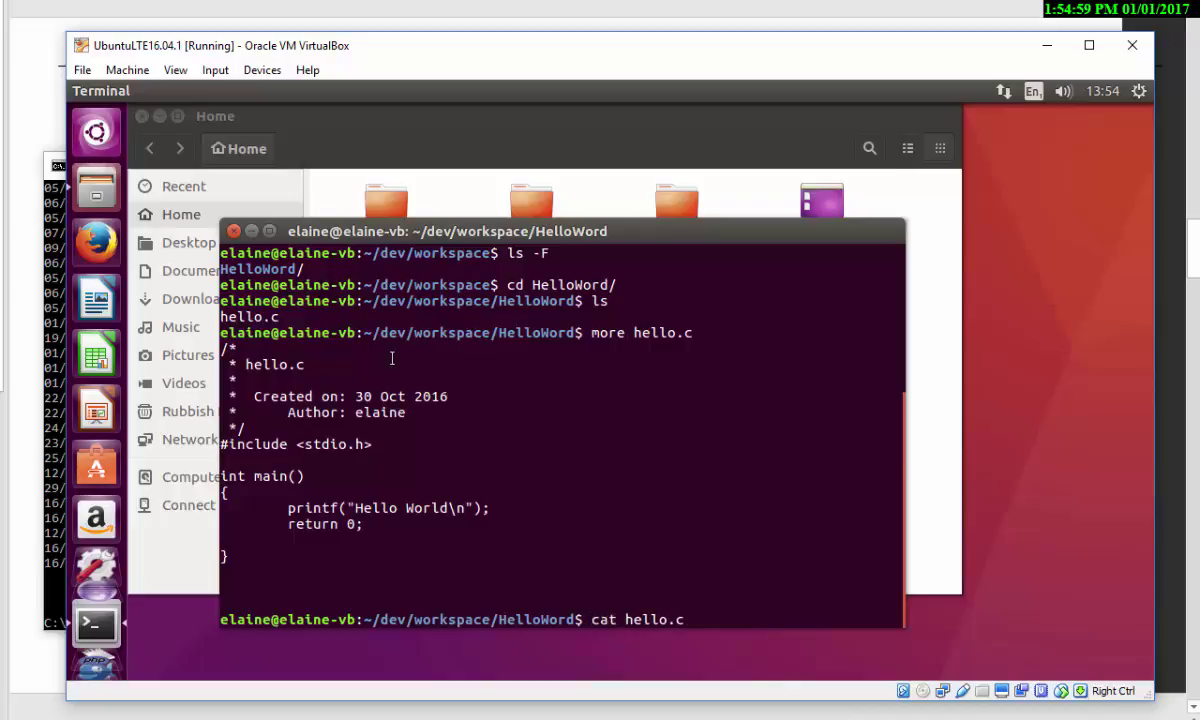
key(Return)
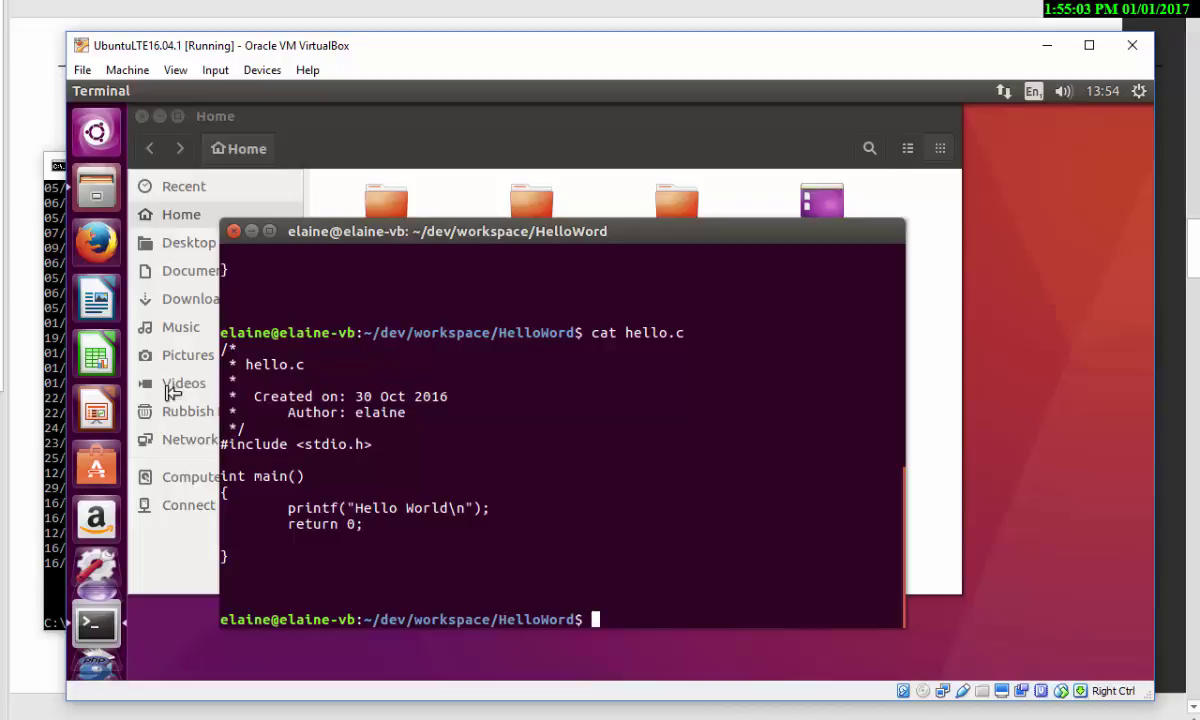
click(54, 428)
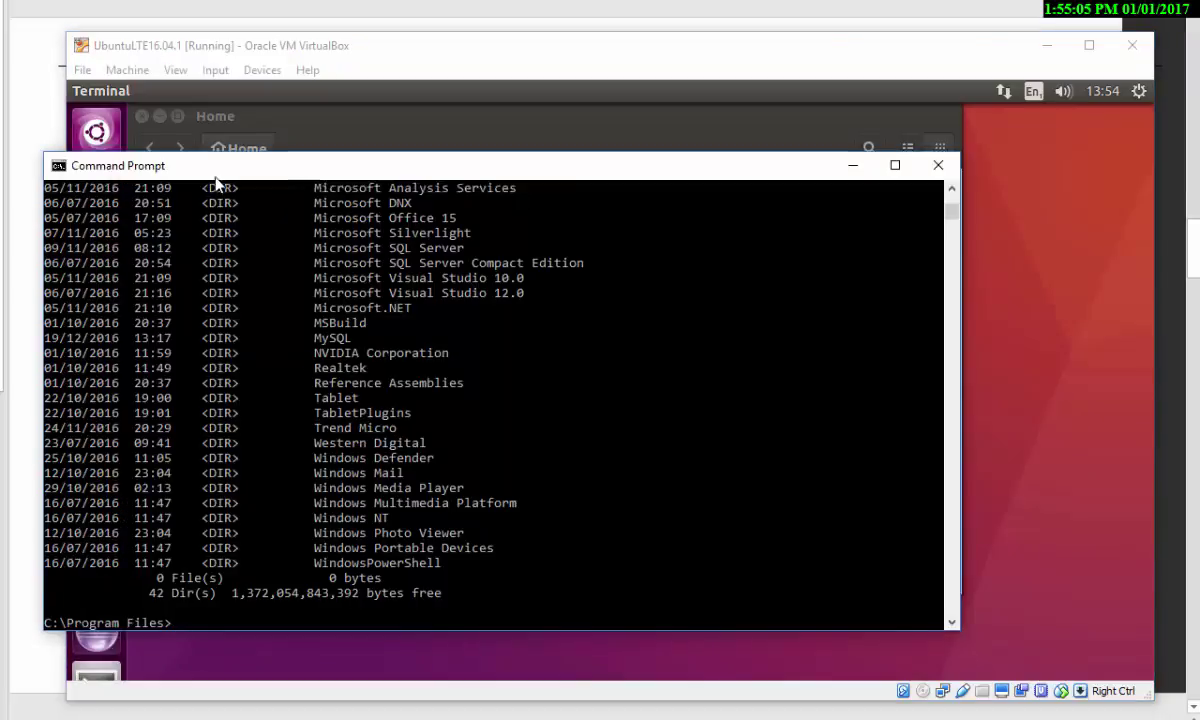
drag(215, 183, 385, 211)
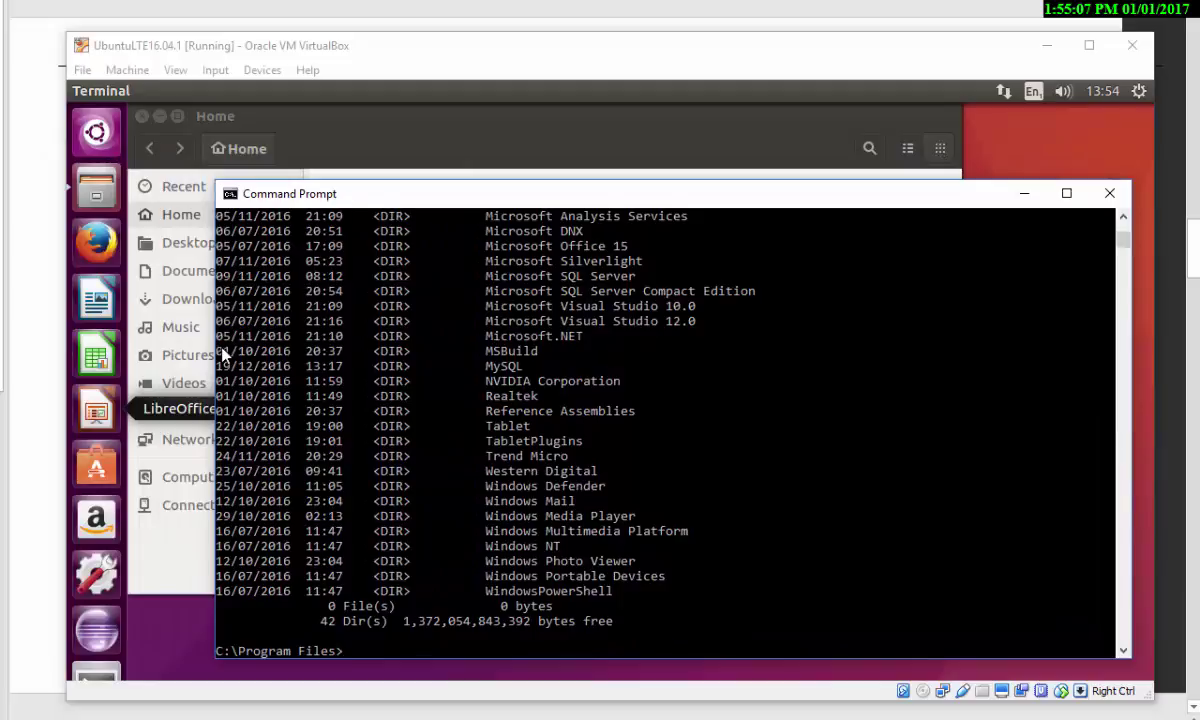
drag(215, 345, 590, 397)
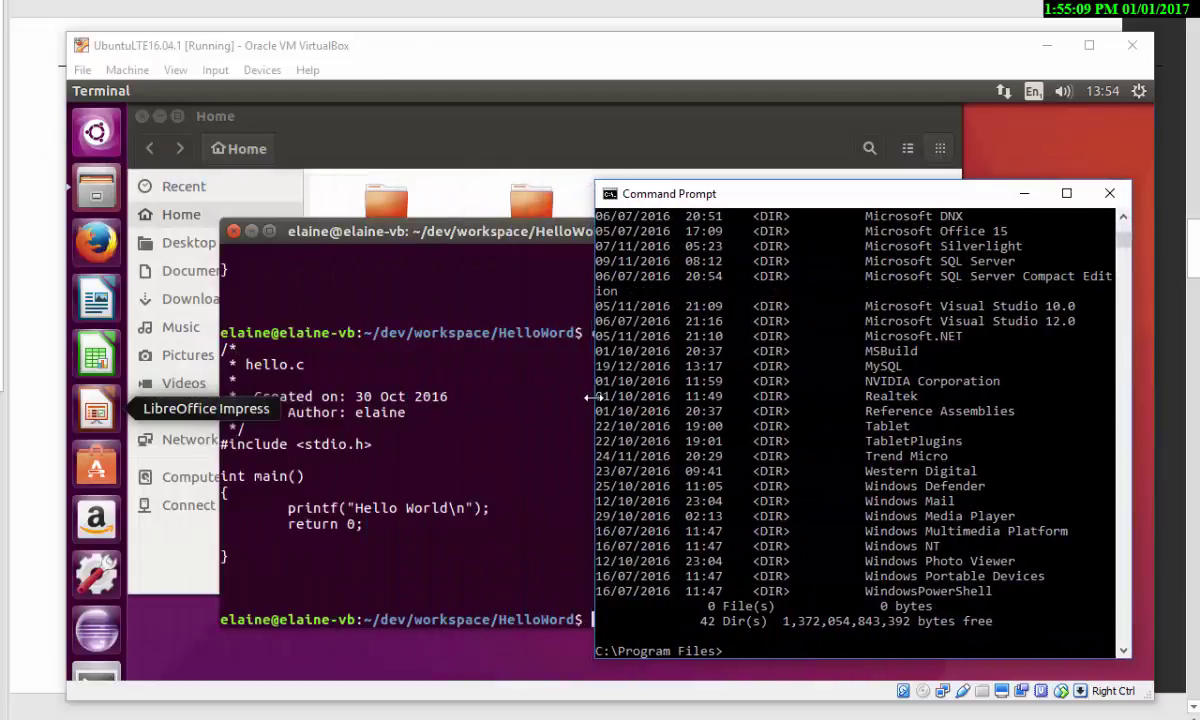
click(766, 651)
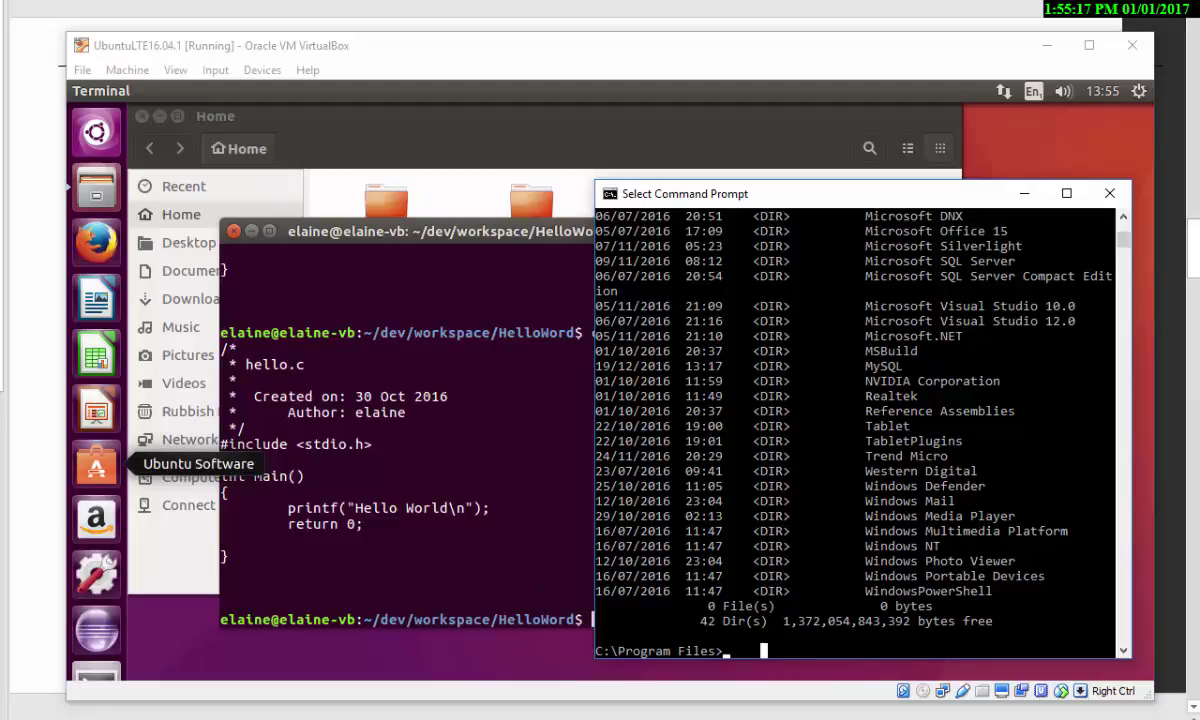
click(376, 510)
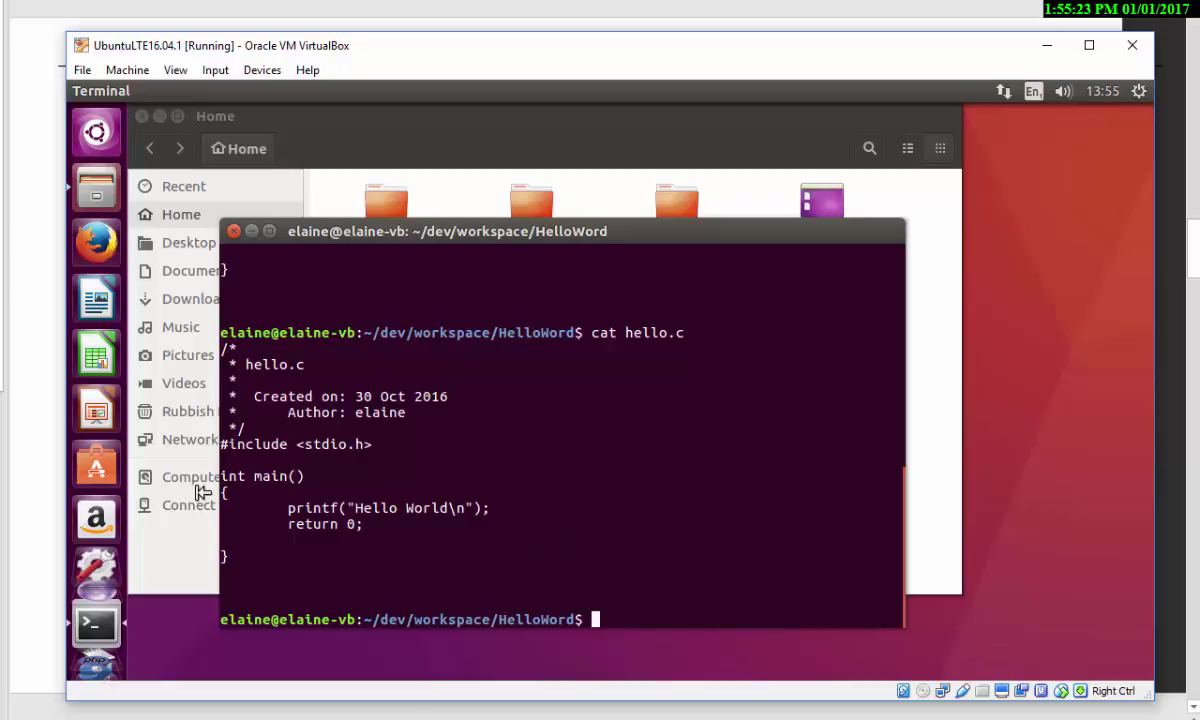
- Return from the Ubuntu terminal to the PowerPoint lecture slides
click(37, 497)
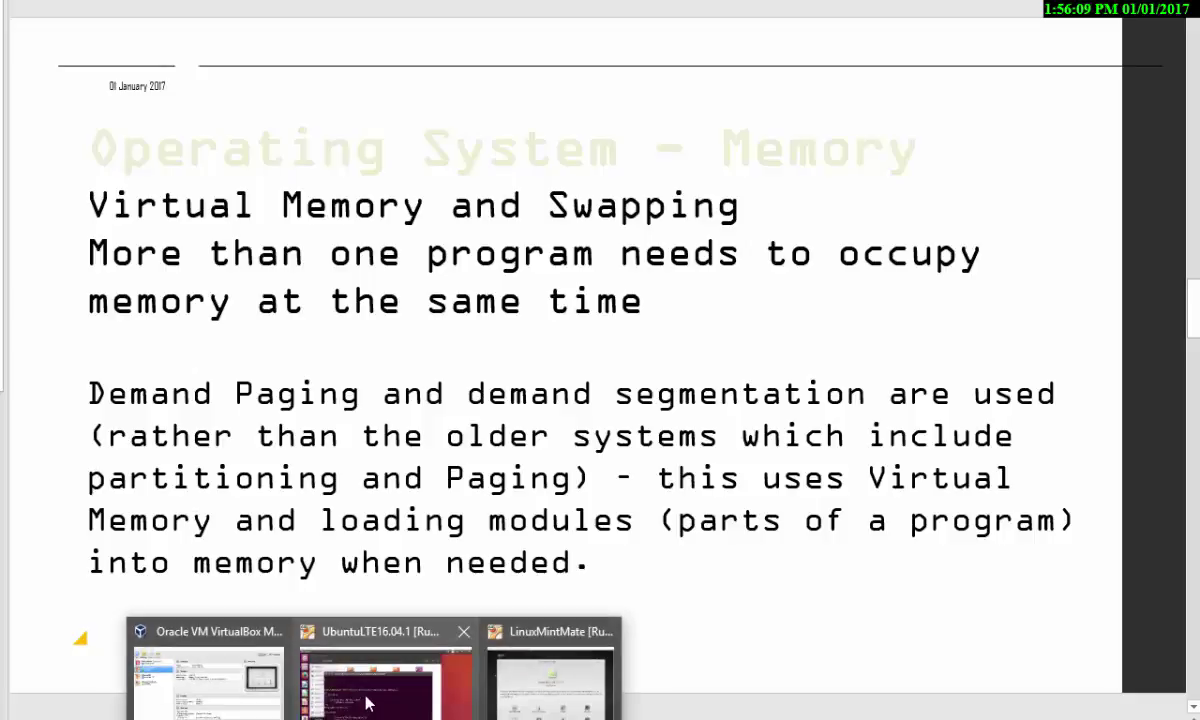
- Return to the Ubuntu VM, change into /etc, and list its contents
click(345, 660)
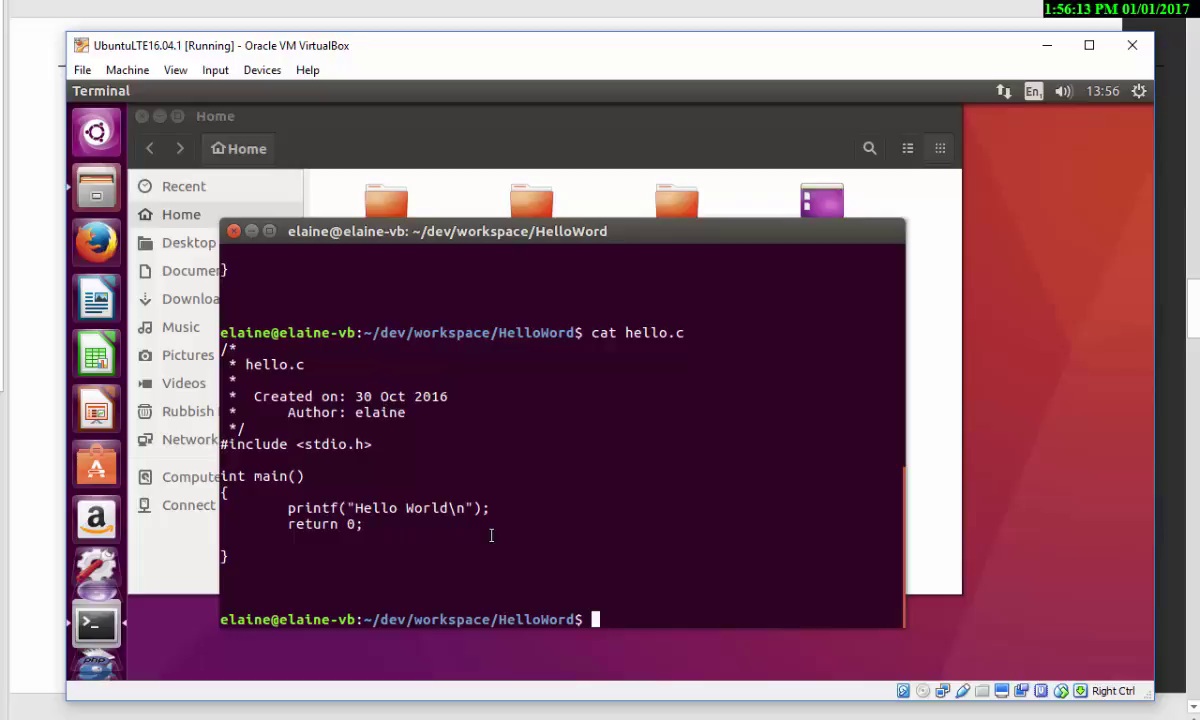
text(cd /etc)
key(Return)
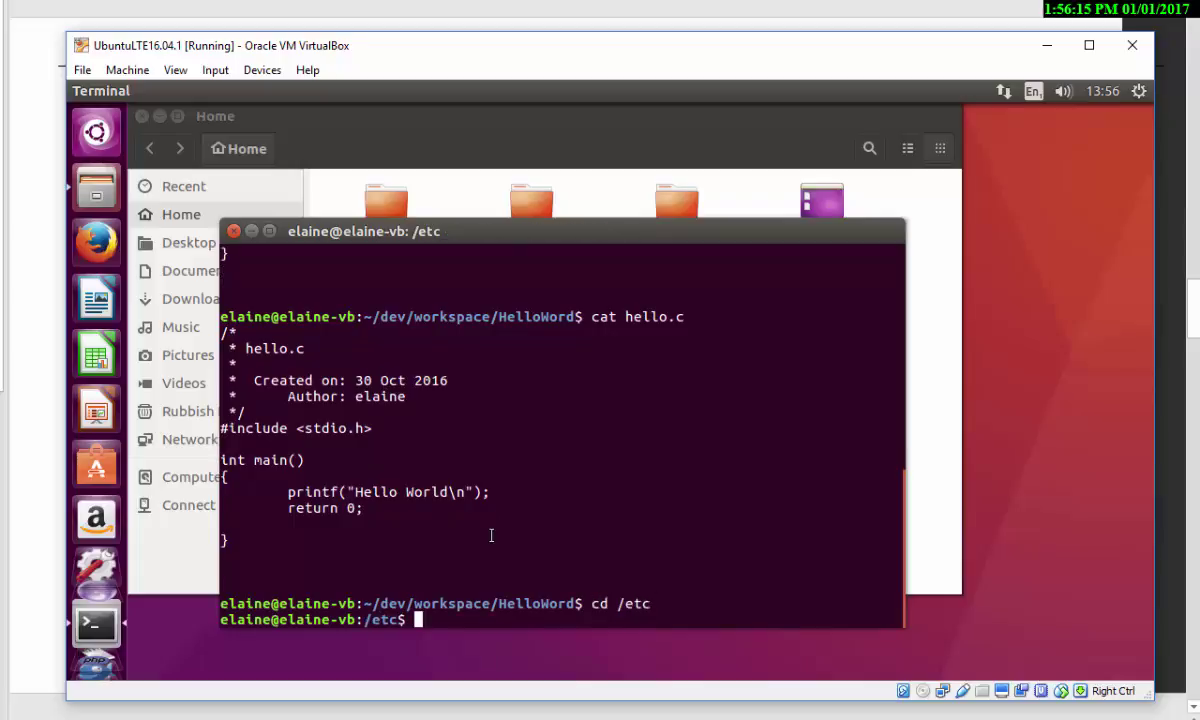
text(ls)
key(Return)
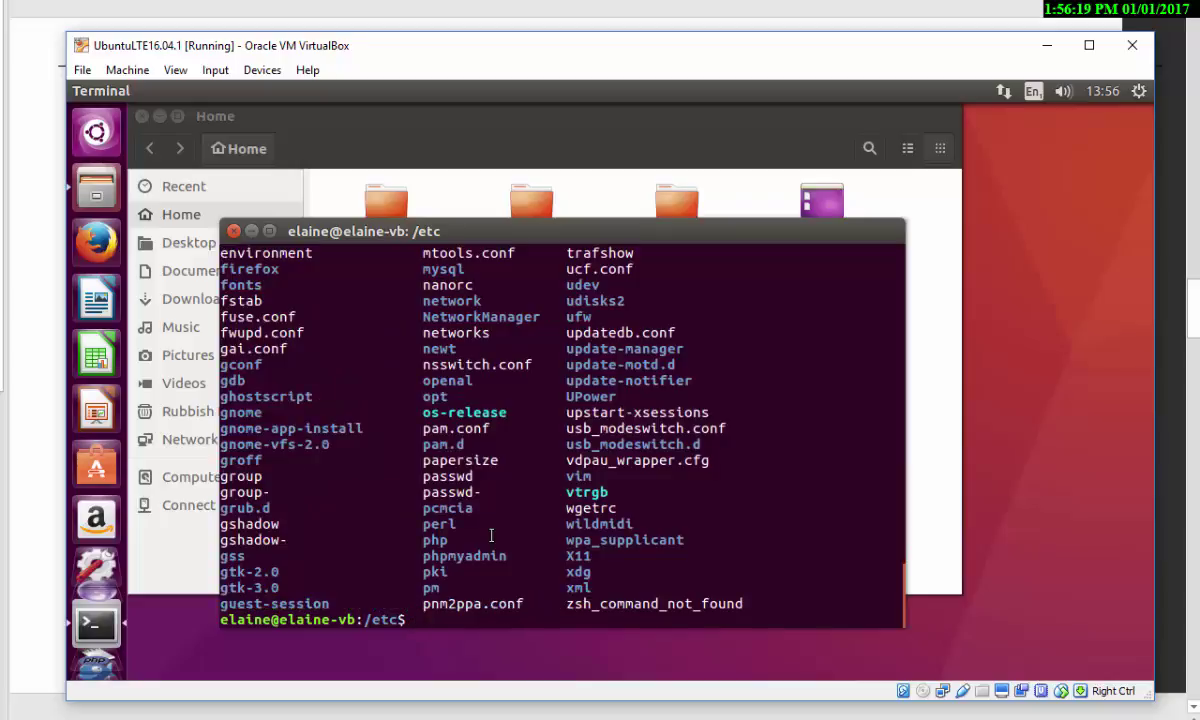
- Show fstab's last lines with tail, widen the terminal, and highlight the swap entry
text(tail fstab)
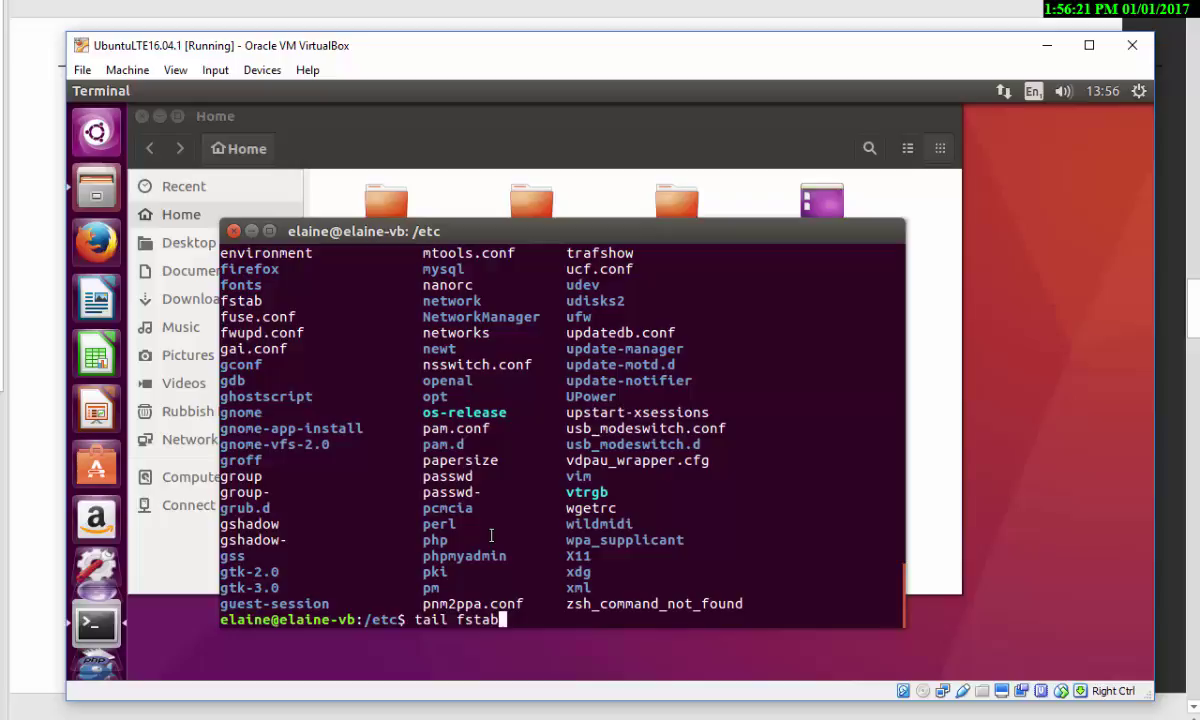
key(Return)
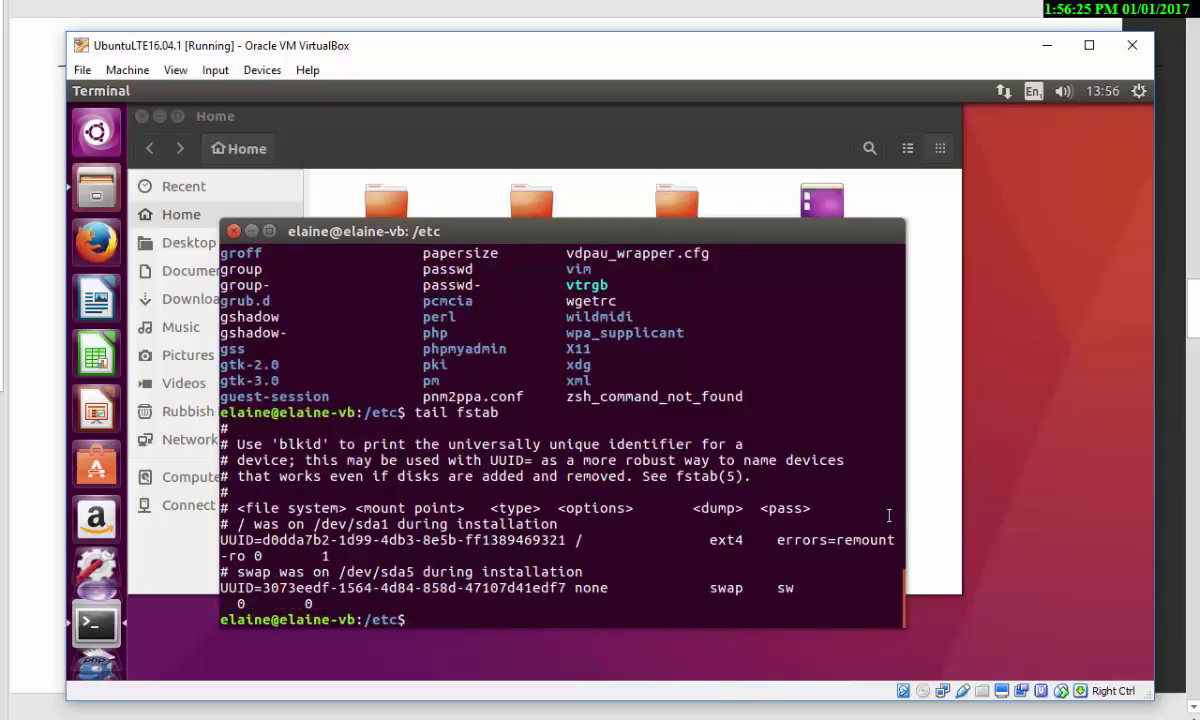
drag(903, 517, 1040, 496)
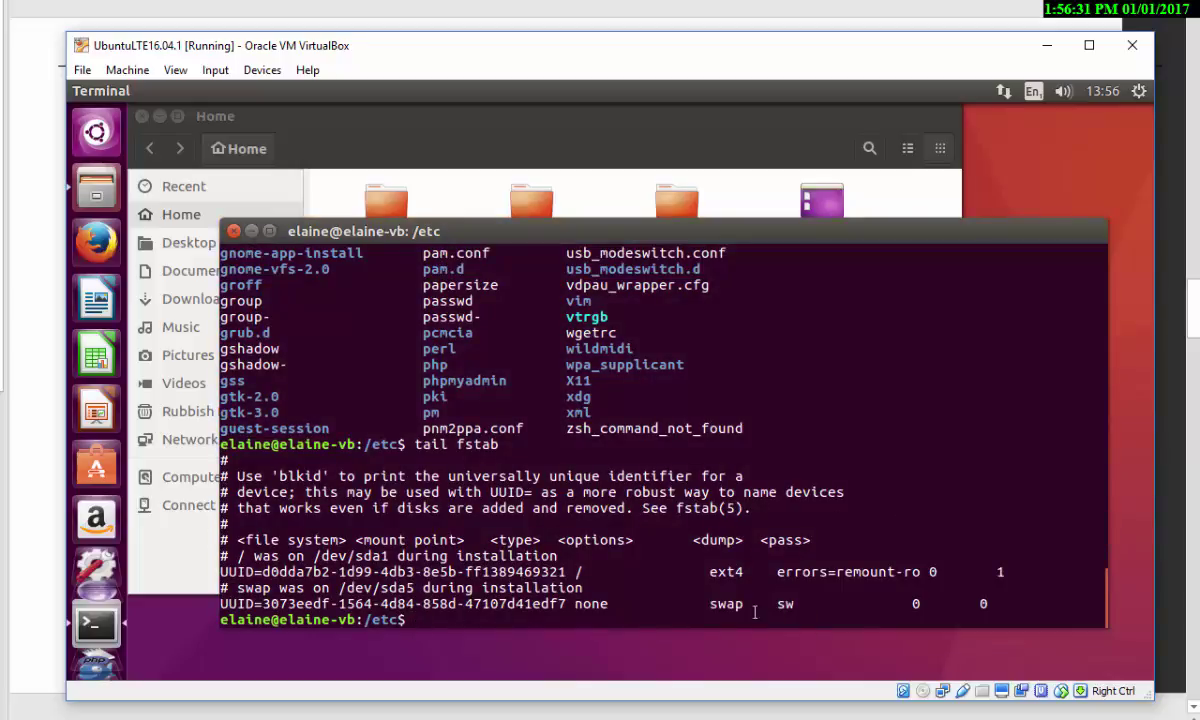
double_click(712, 604)
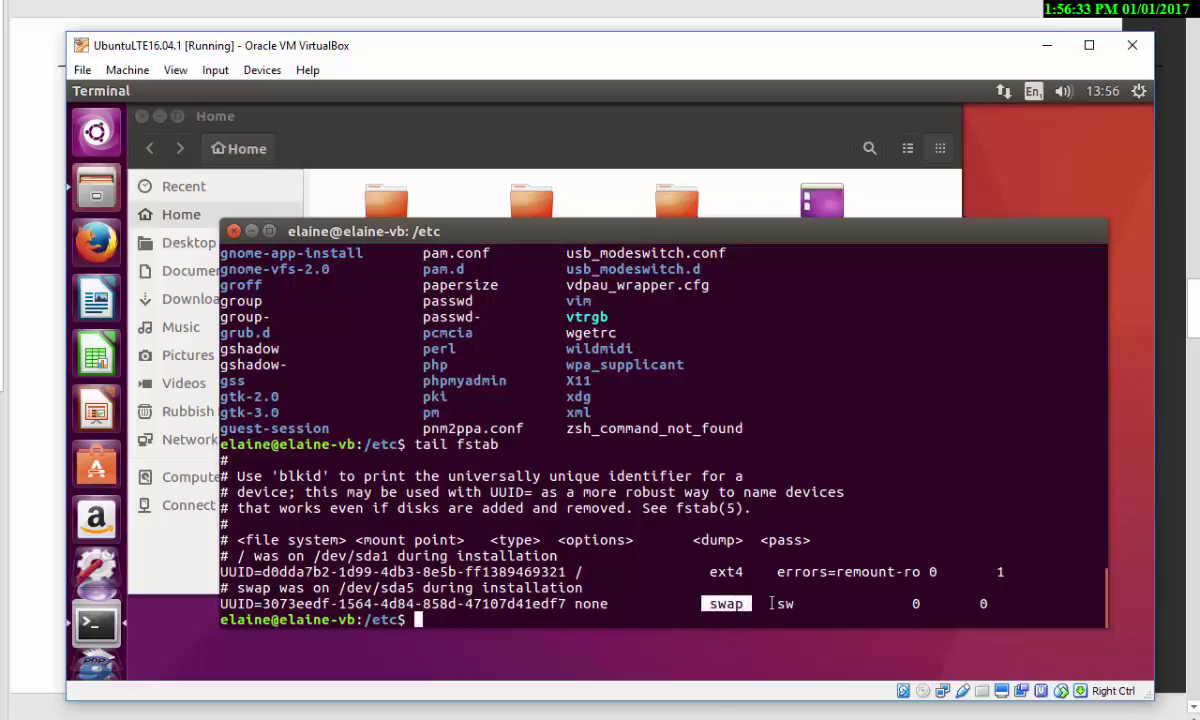
click(777, 604)
double_click(780, 604)
double_click(726, 604)
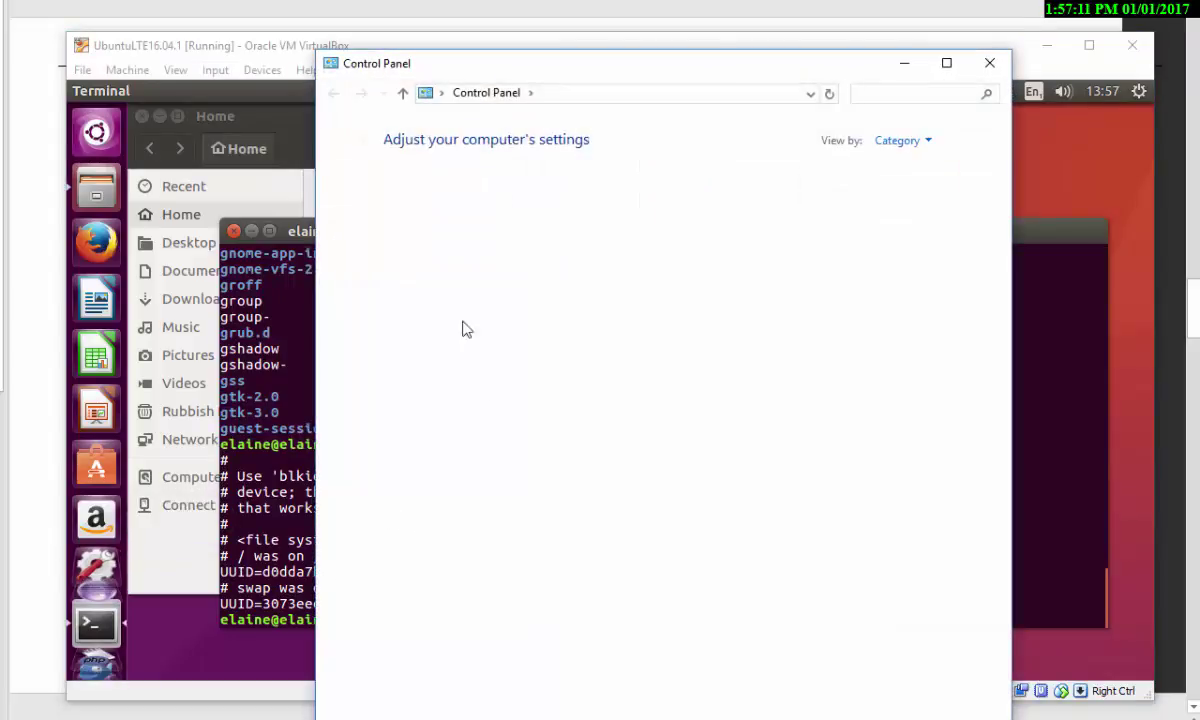
- Open Control Panel's System page and its Advanced system settings dialog
click(504, 191)
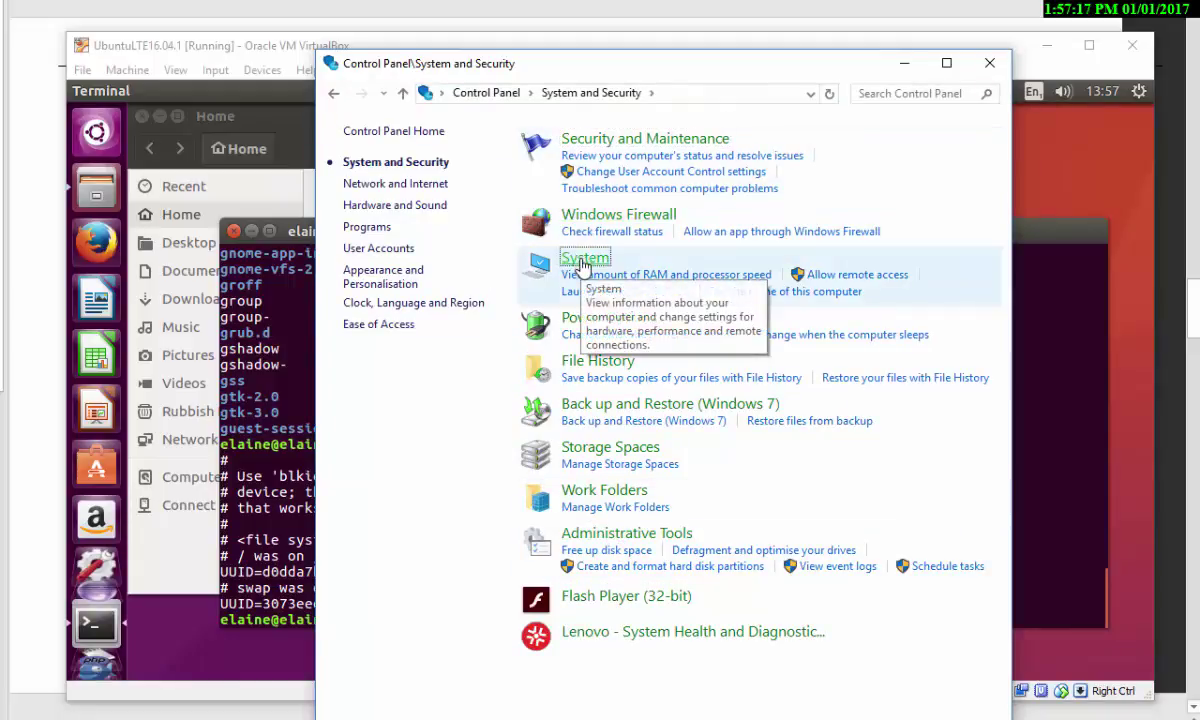
click(583, 262)
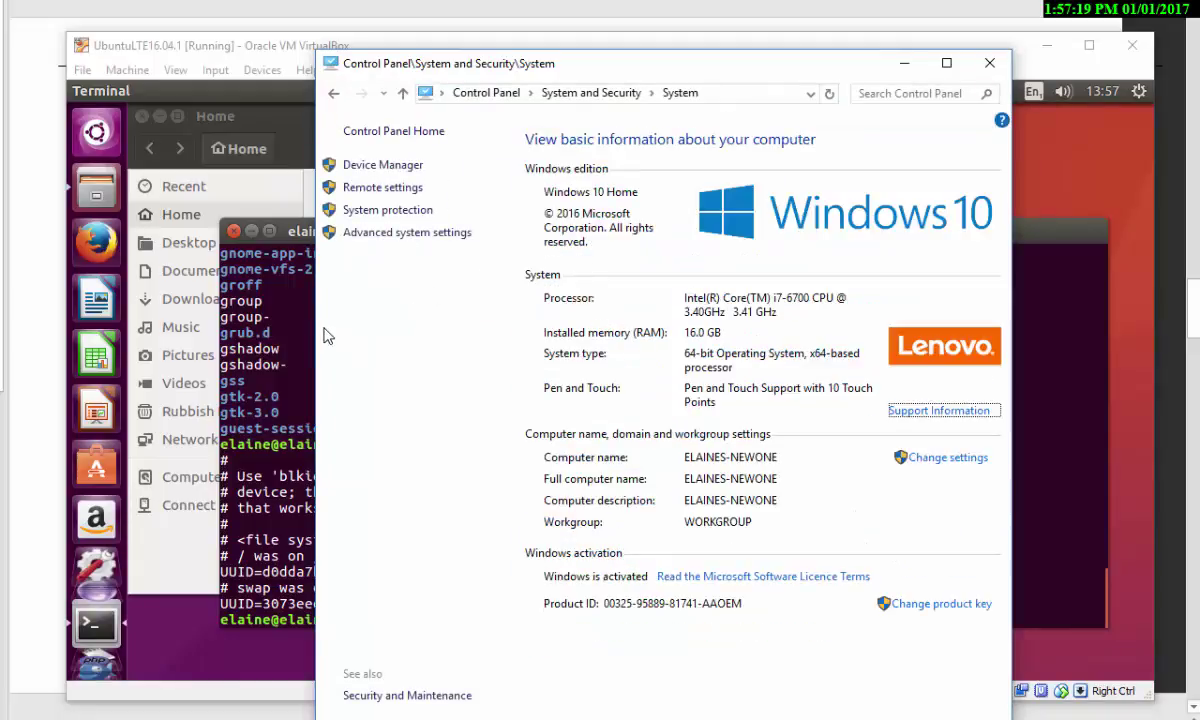
click(392, 234)
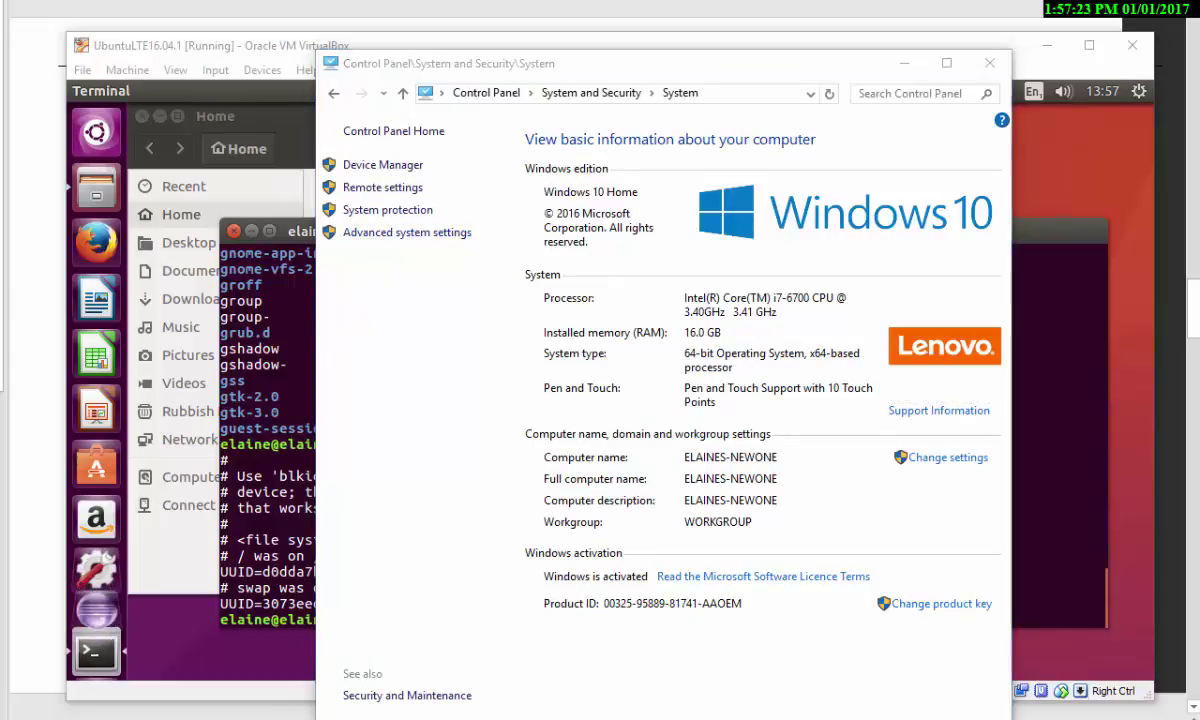
drag(366, 166, 425, 212)
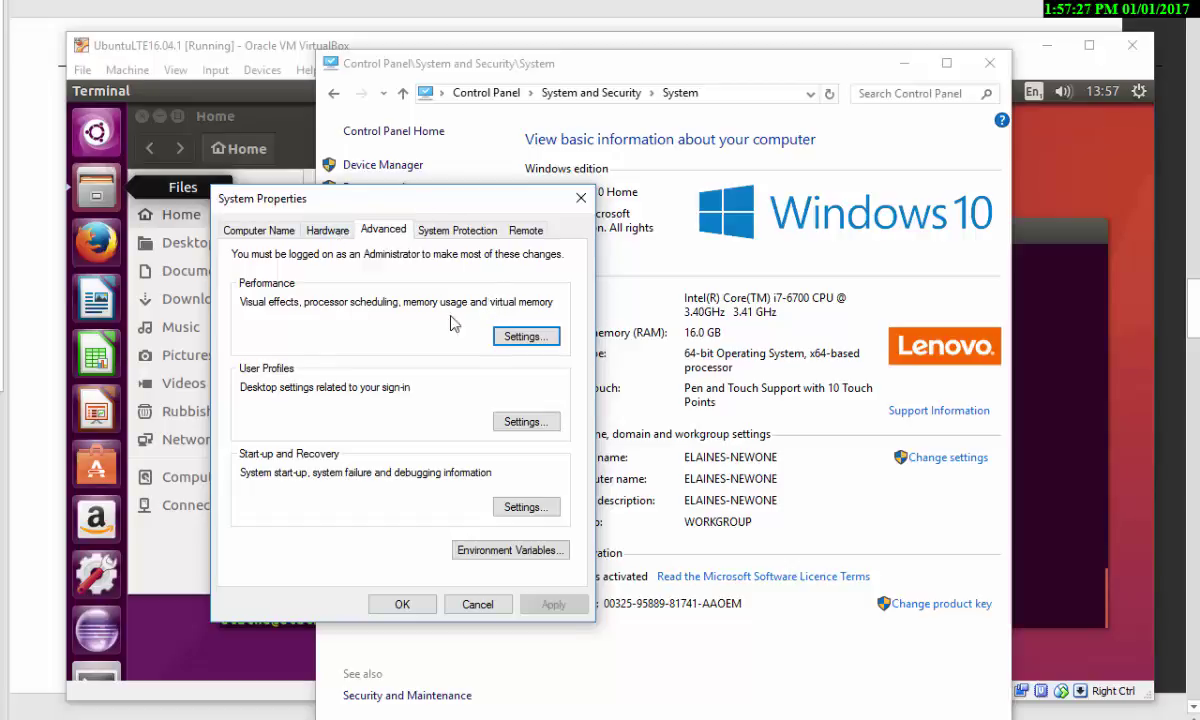
- View the Performance Options Advanced tab's 1024 MB paging file, then cancel both dialogs
click(524, 337)
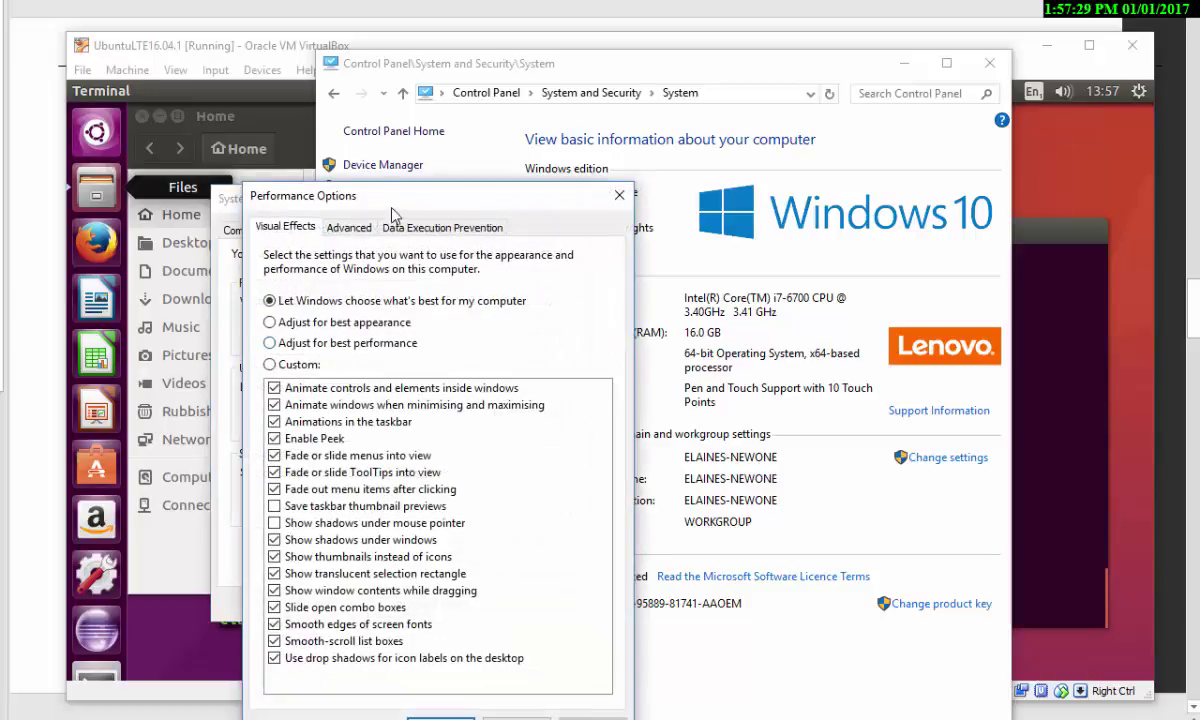
drag(418, 199, 421, 164)
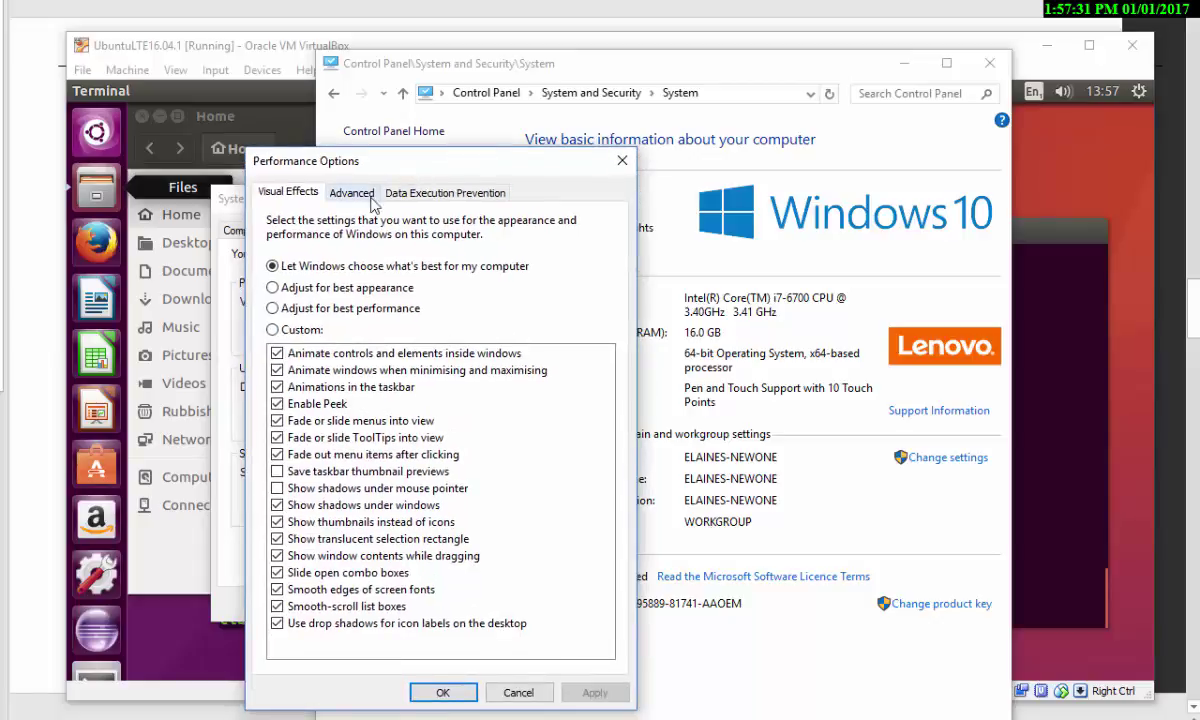
click(355, 195)
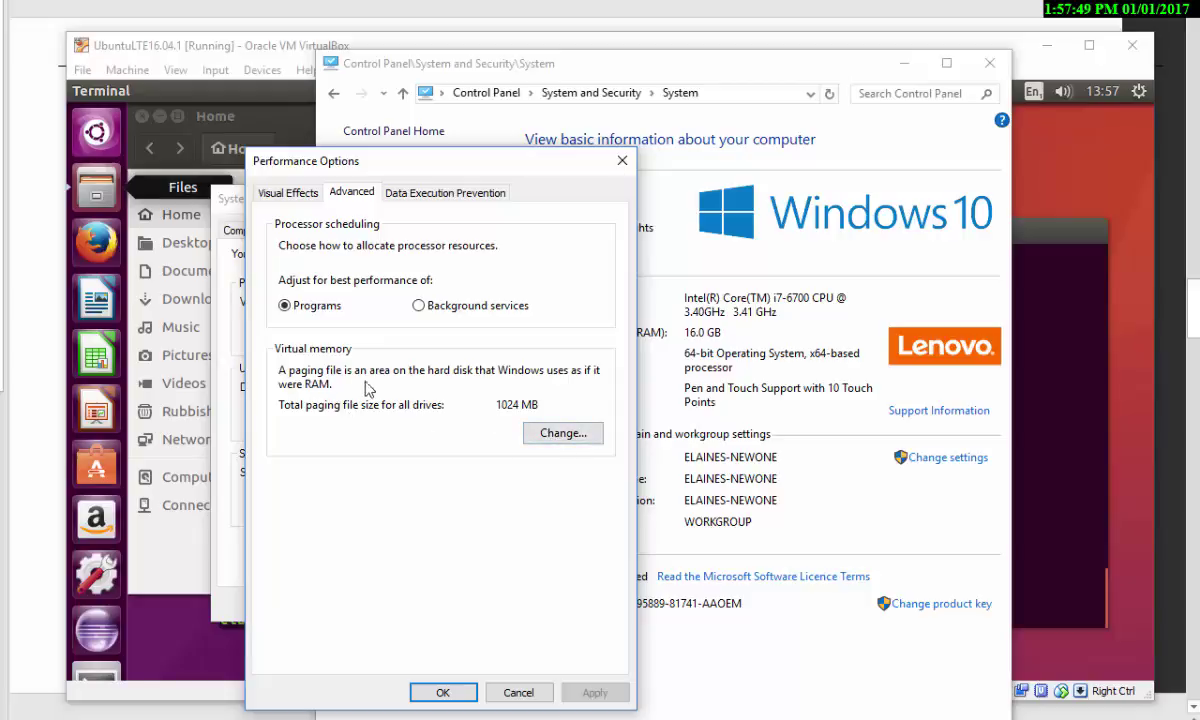
click(520, 693)
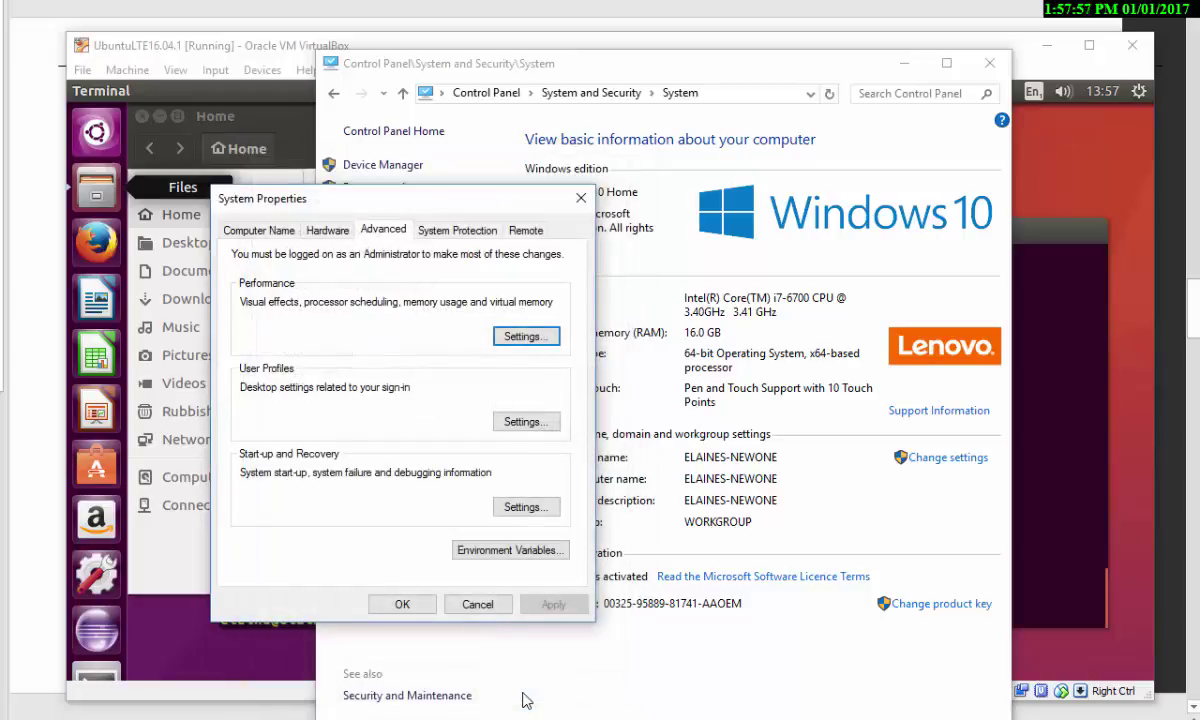
click(474, 605)
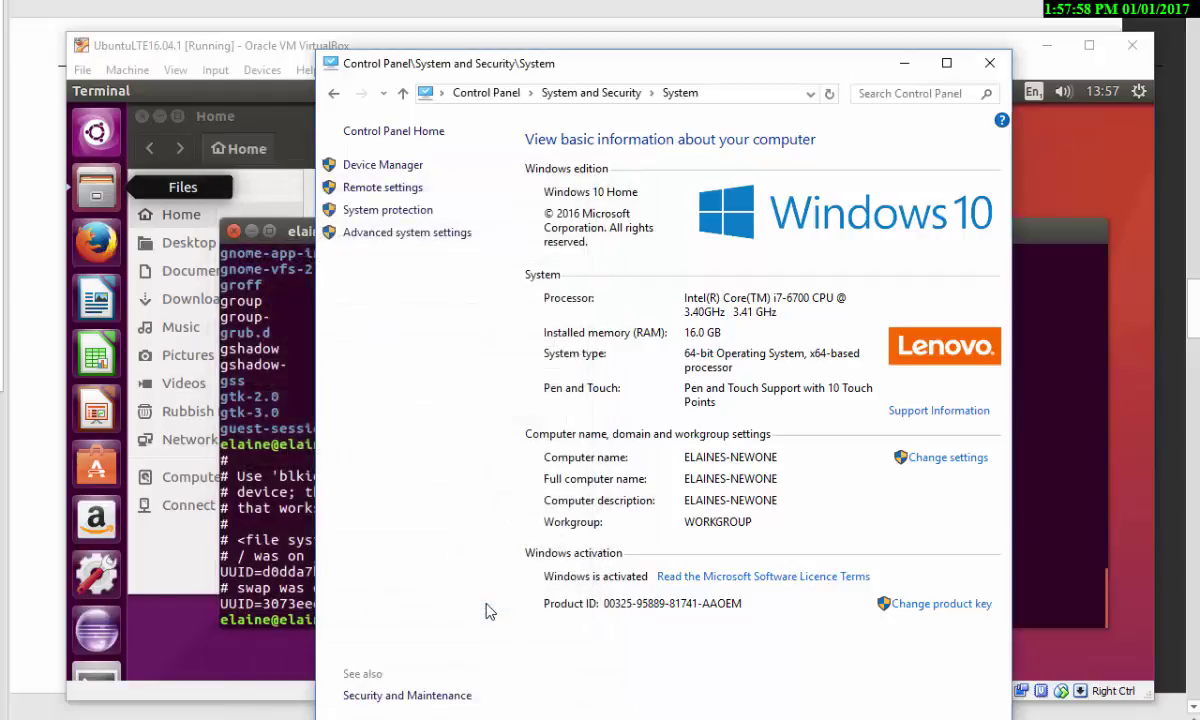
- Close the Control Panel System window to reveal the Ubuntu VM window
click(990, 66)
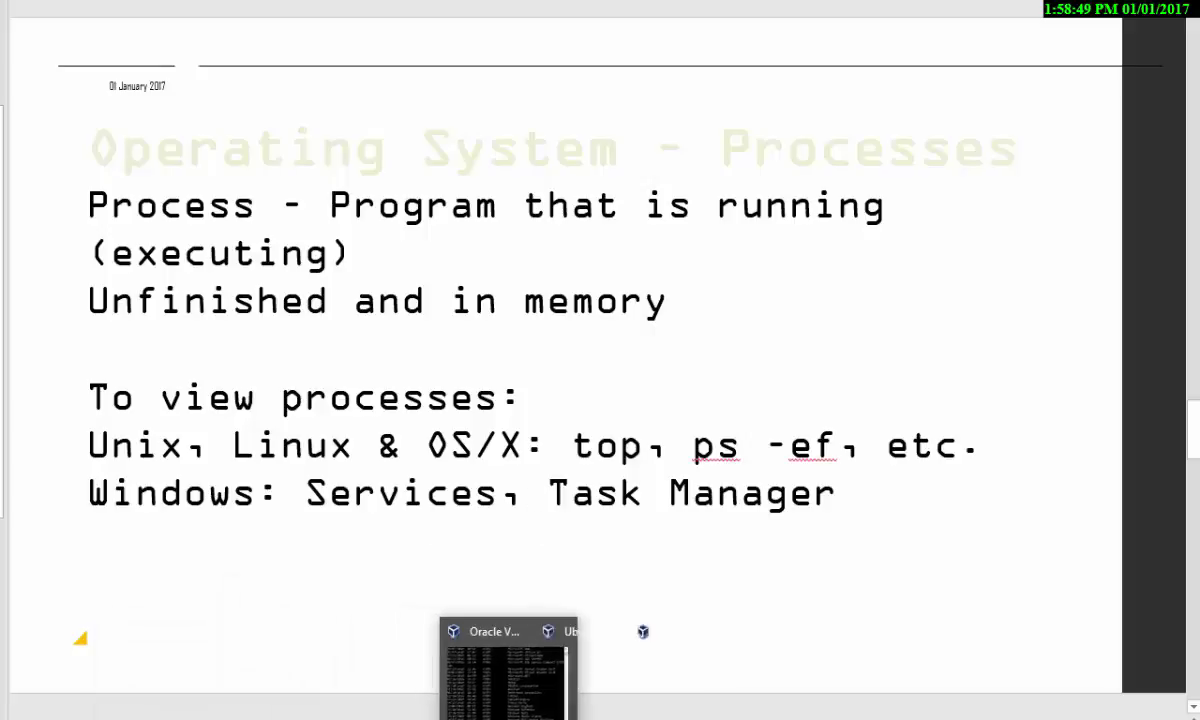
- Run ps in the Ubuntu terminal to list the shell's processes
click(390, 665)
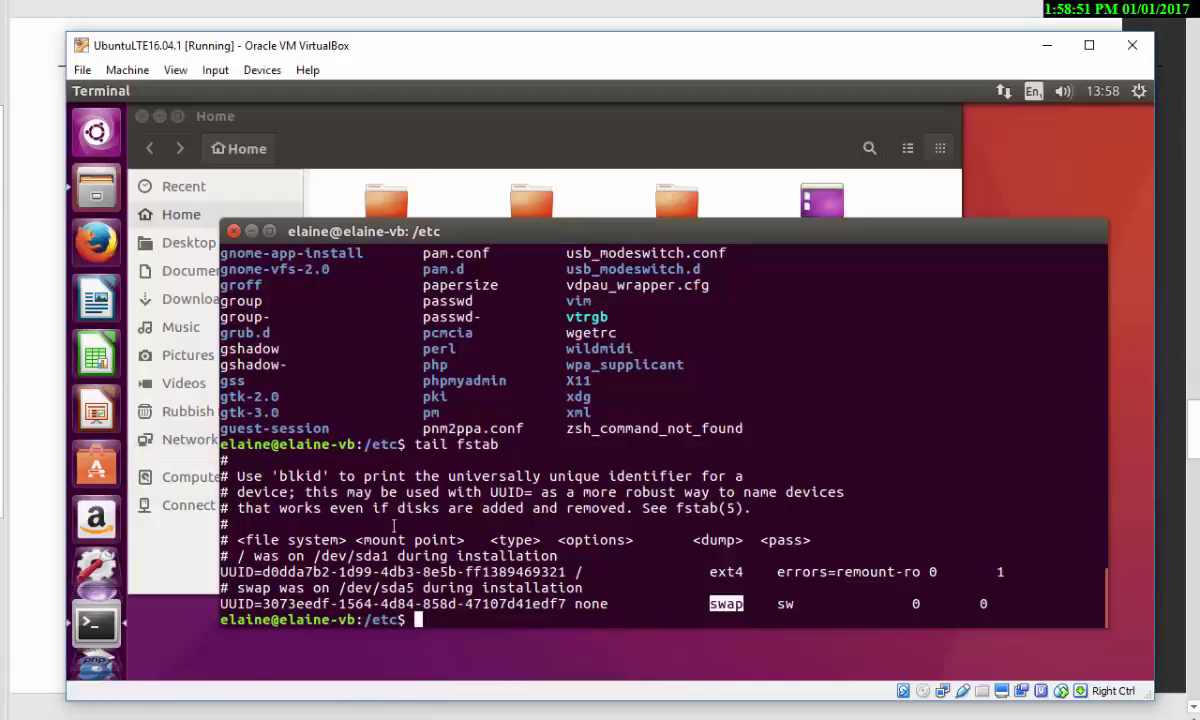
click(397, 525)
text(ps)
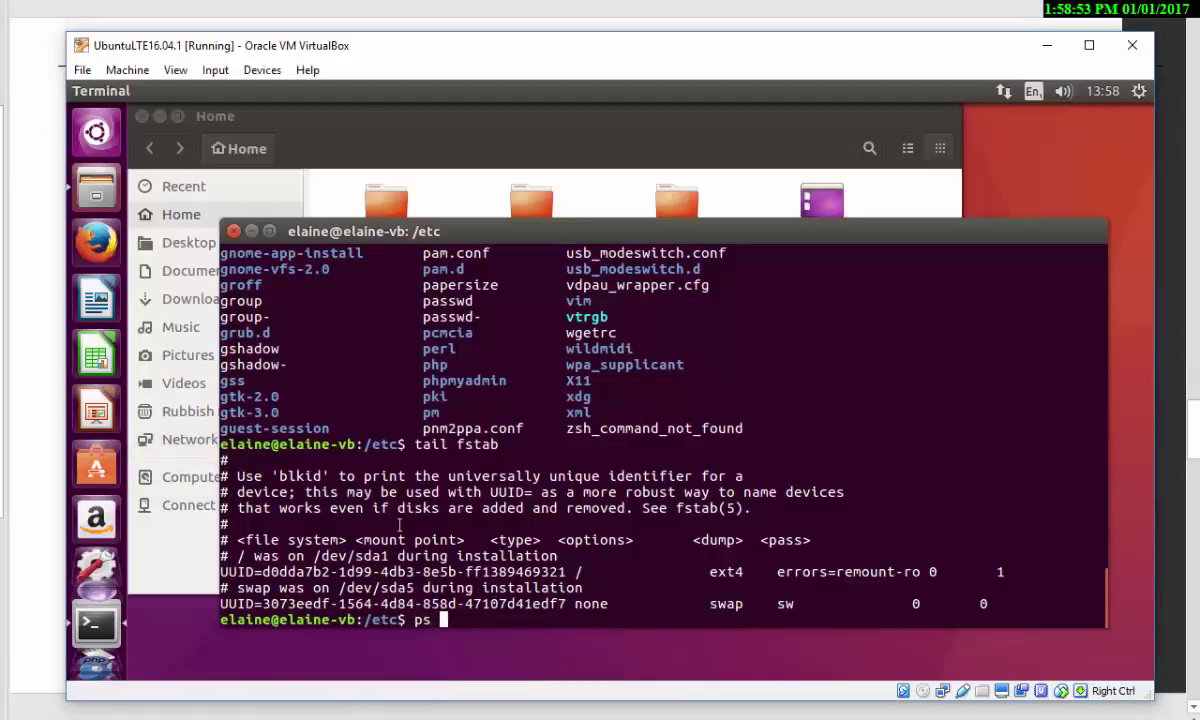
key(Return)
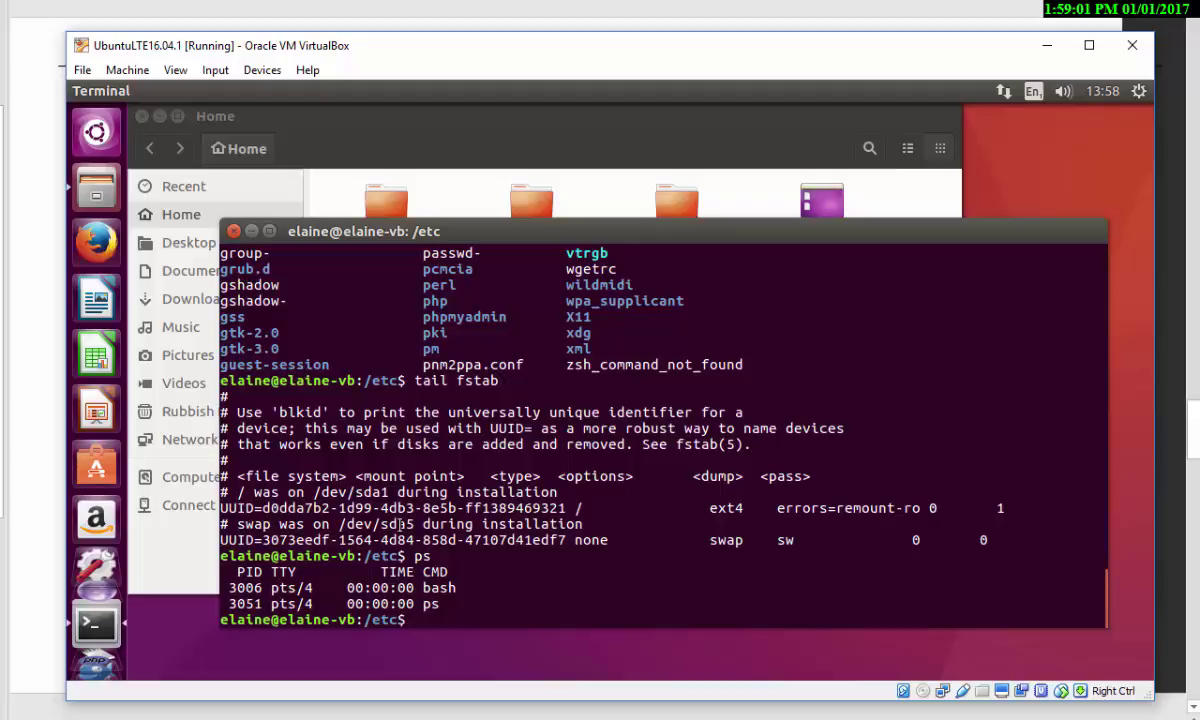
- Run ps -ef and highlight the apache2 entries on the PID 1135 and 1145 rows
text(ps -ef)
key(Return)
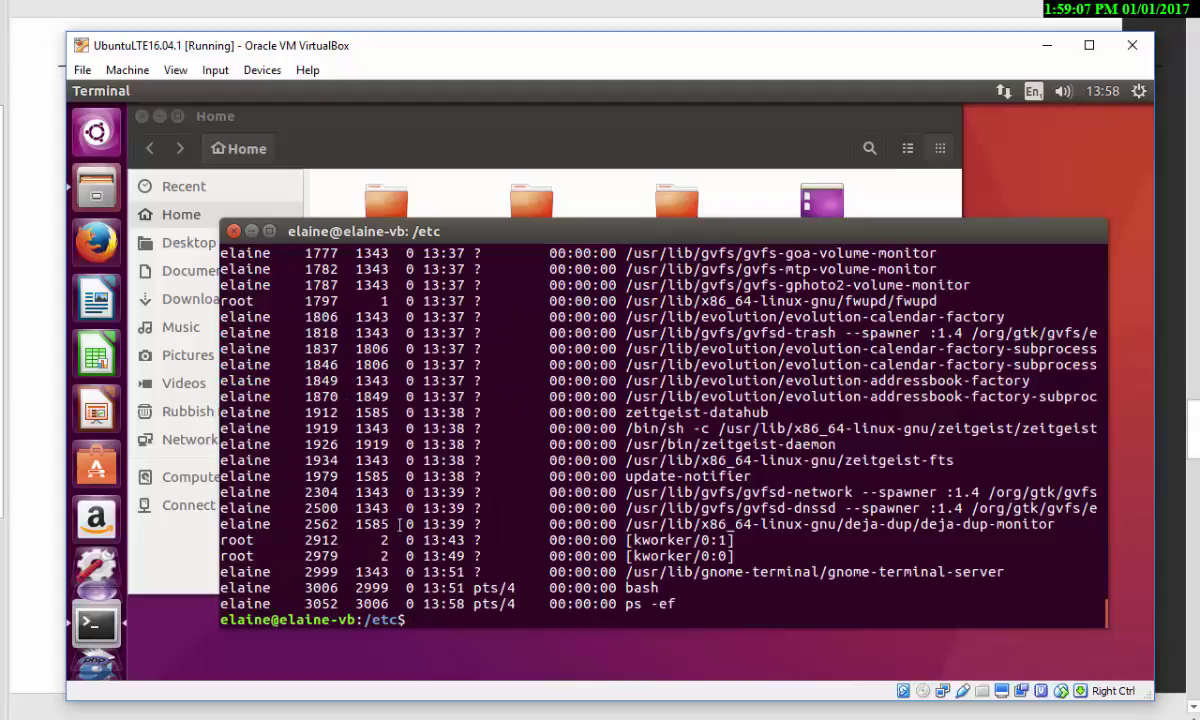
scroll(654, 457, up, 20)
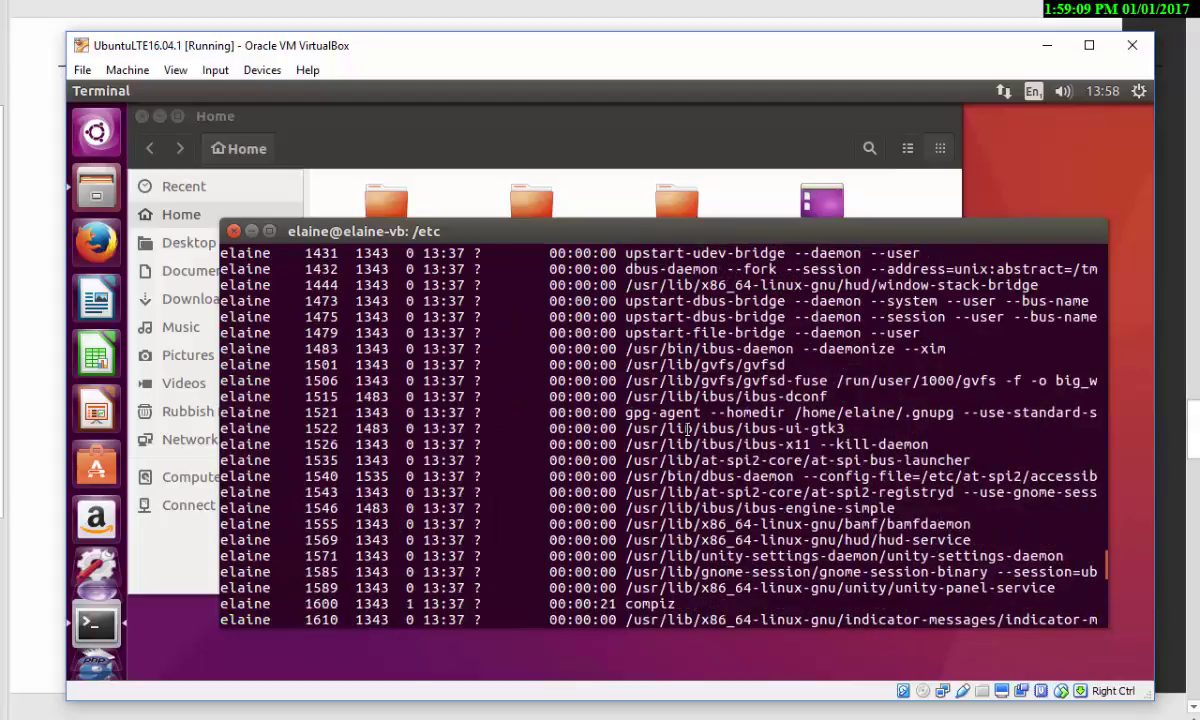
scroll(687, 429, up, 6)
scroll(768, 462, down, 2)
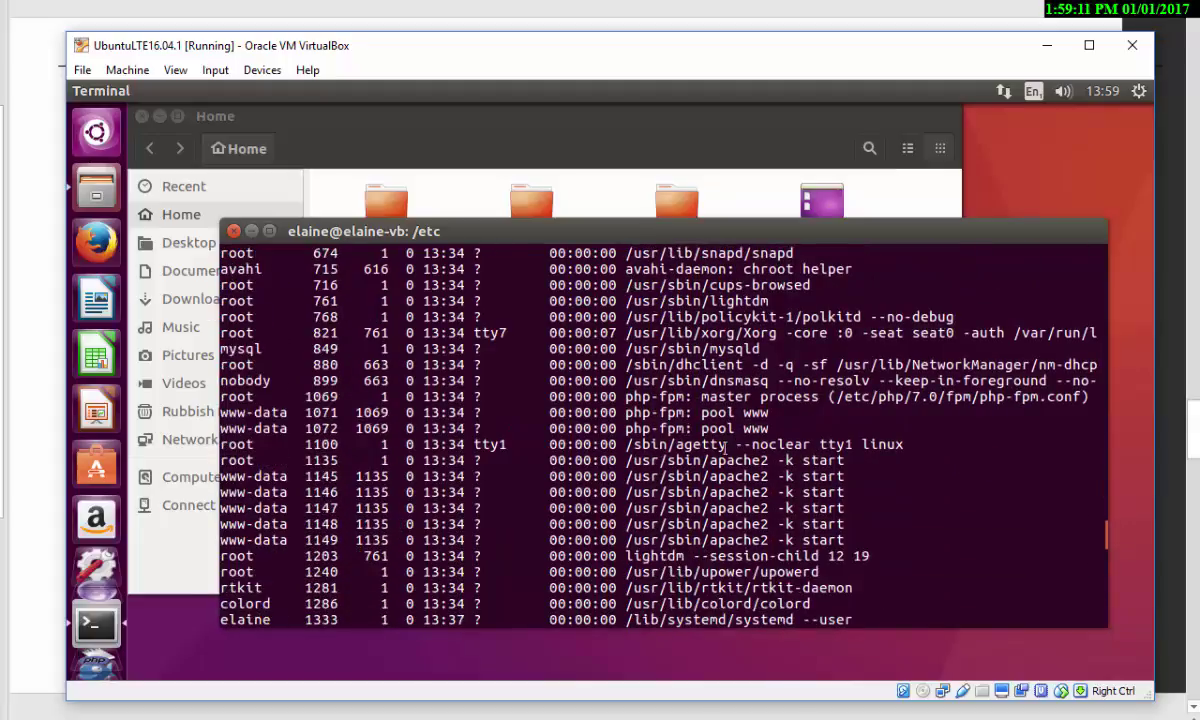
double_click(700, 461)
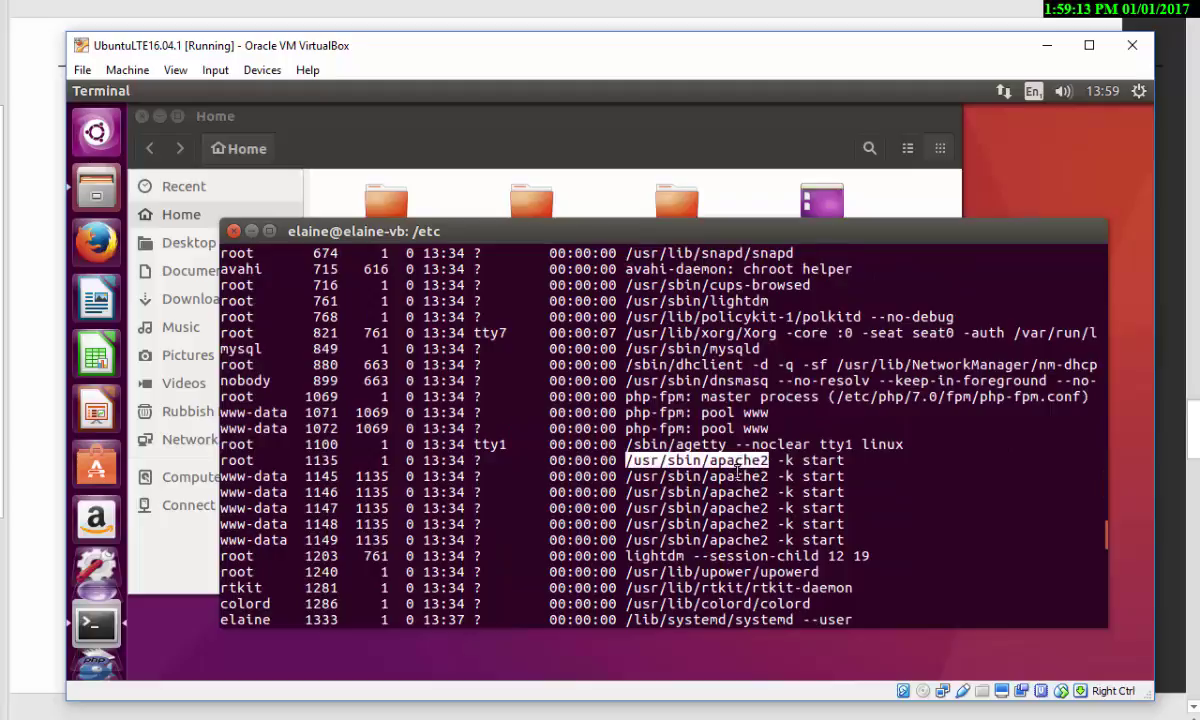
click(740, 483)
double_click(737, 480)
scroll(700, 480, up, 3)
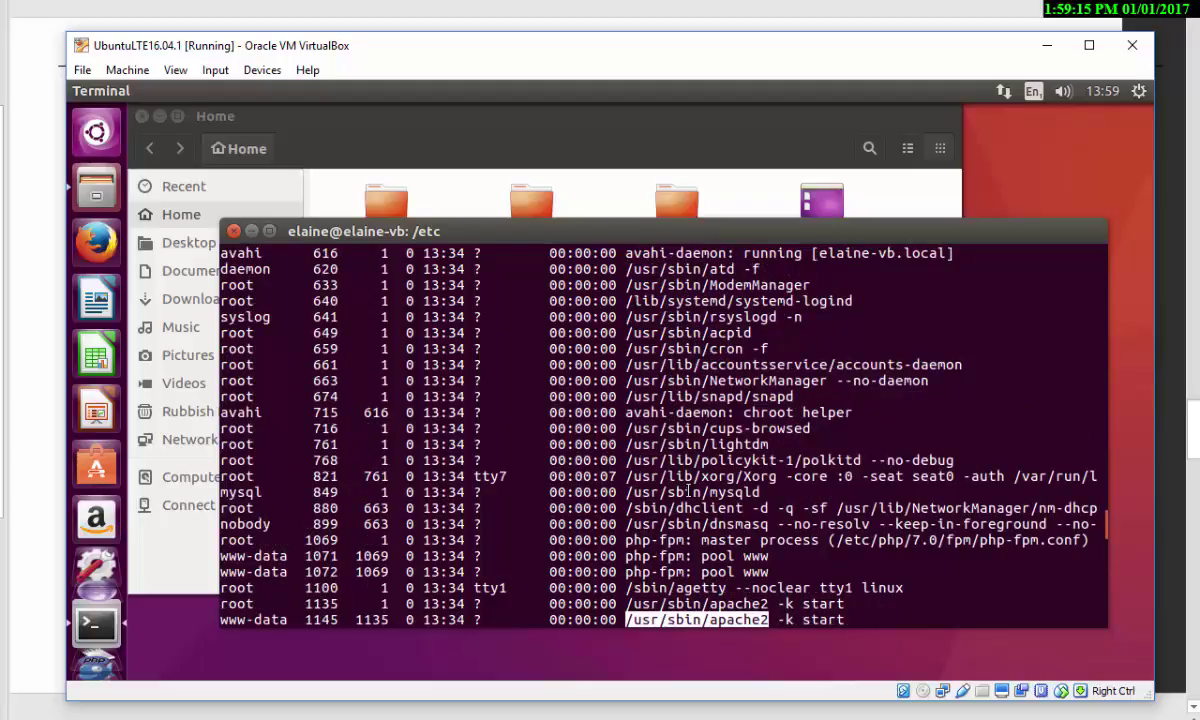
scroll(688, 492, down, 6)
scroll(688, 492, down, 20)
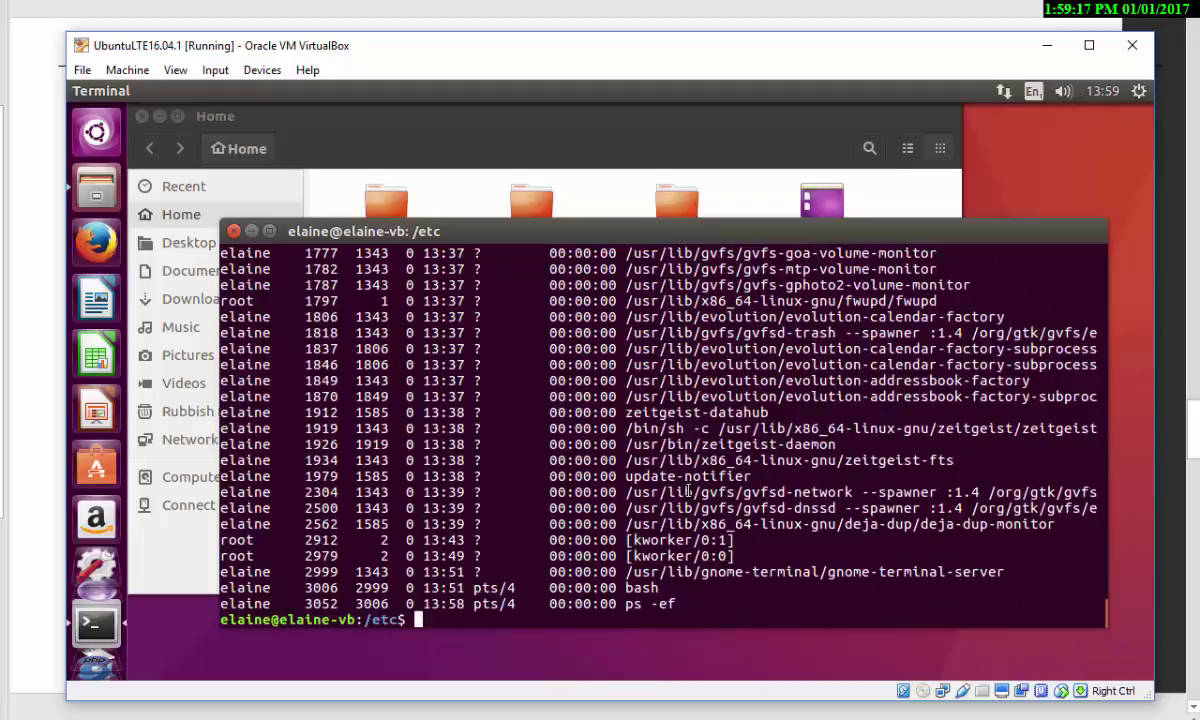
- Filter the listing with ps -ef | grep apache2, then start the live top monitor
key(Up)
text(| grep apache)
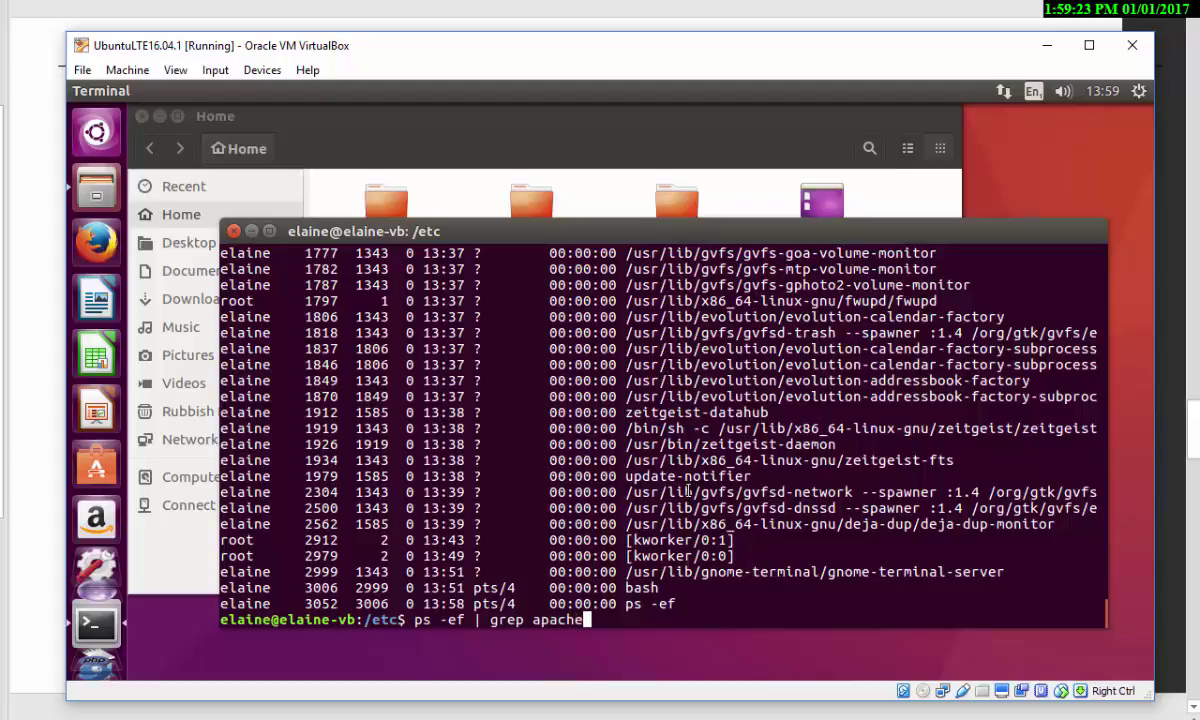
text(2)
key(Return)
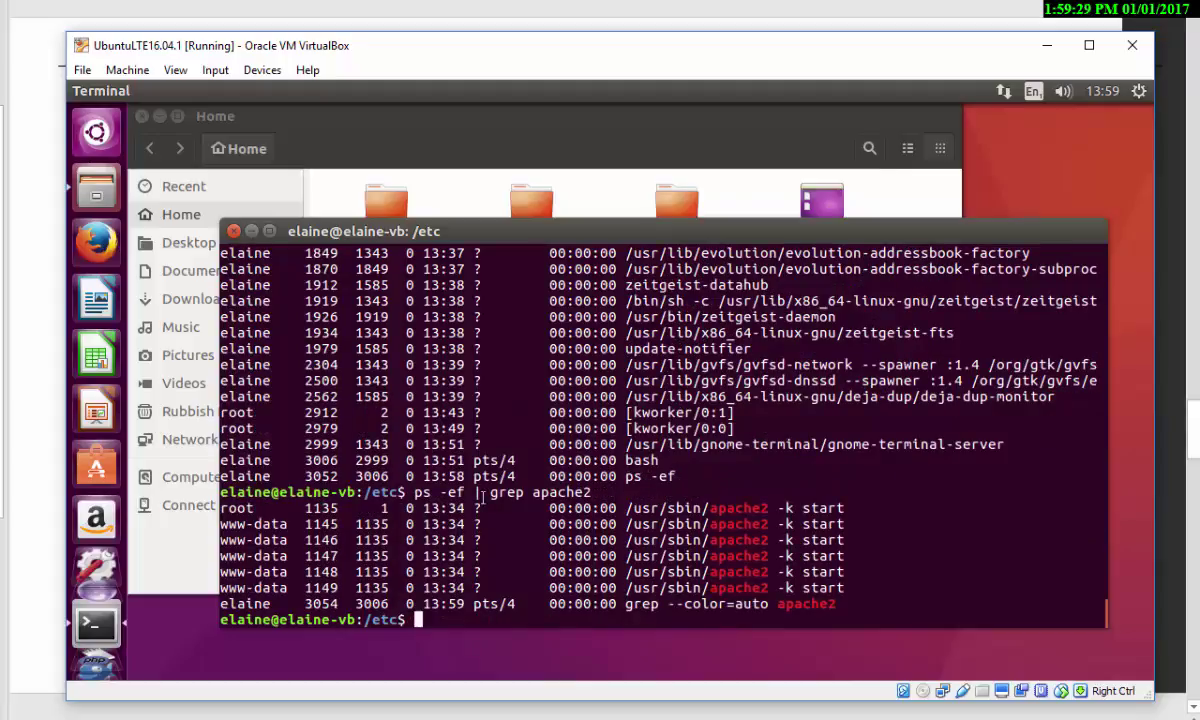
text(top)
key(Return)
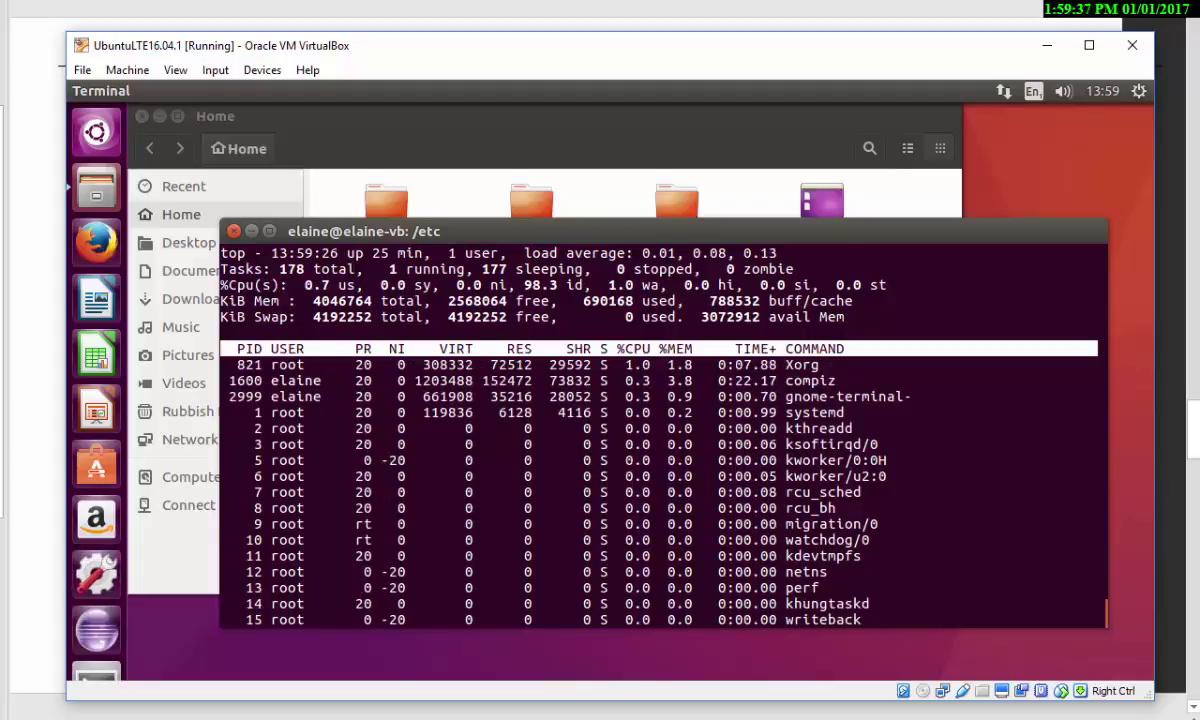
- Switch from the virtual machine back to the PowerPoint slideshow
key(alt+Tab)
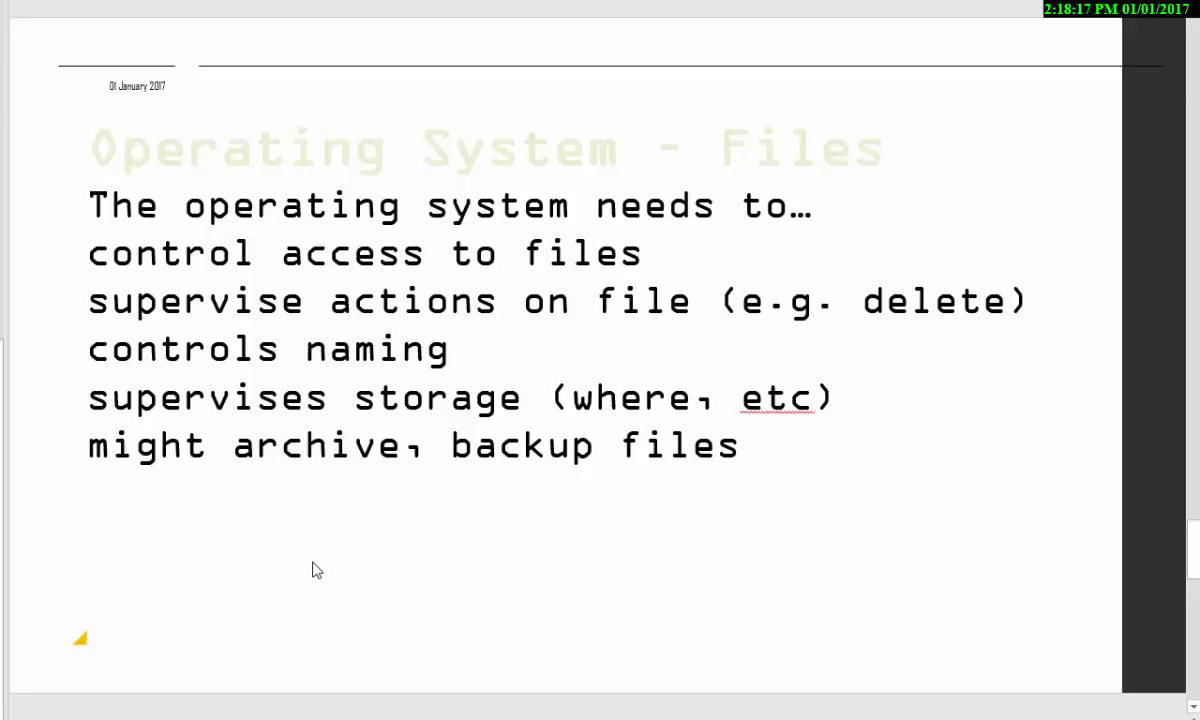
- Unlock the Ubuntu session with the account password and quit top
mouse_move(353, 719)
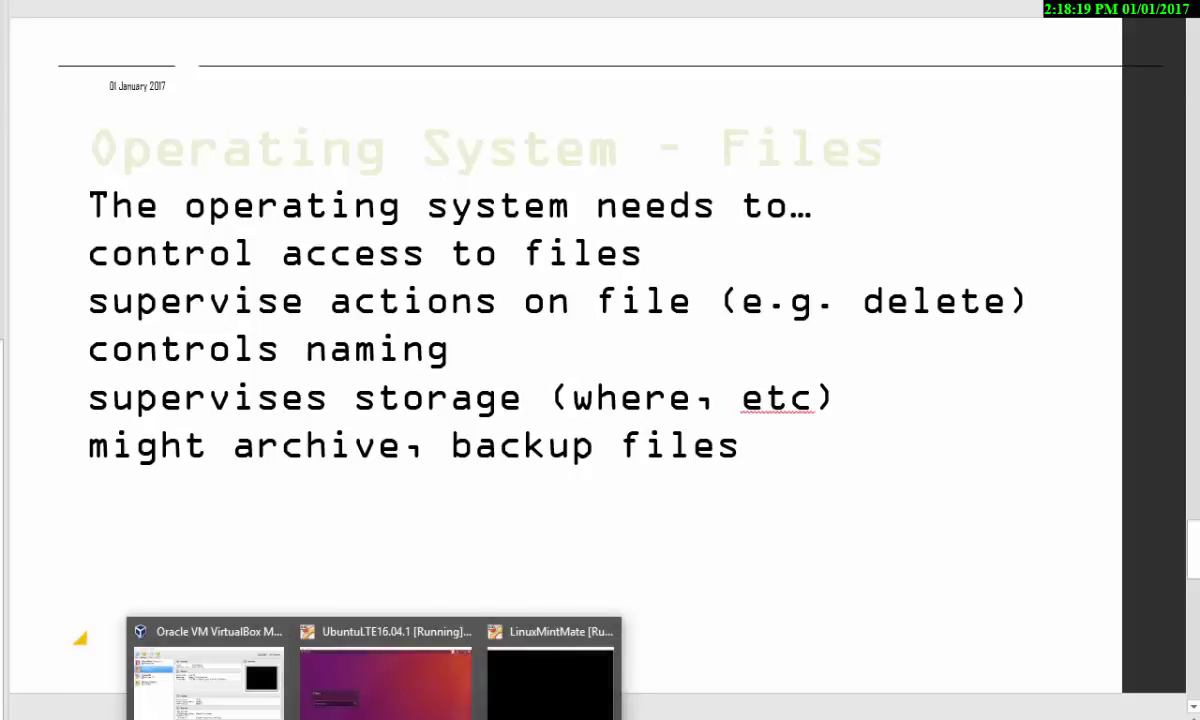
click(383, 688)
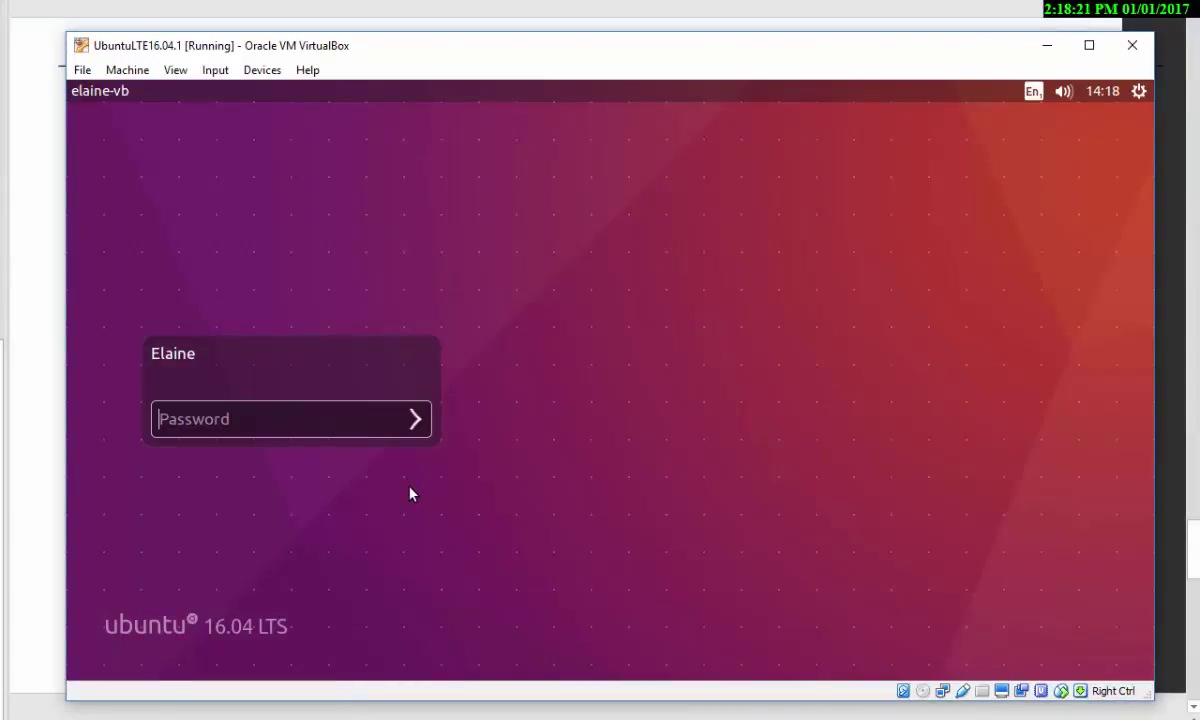
text(****)
key(Return)
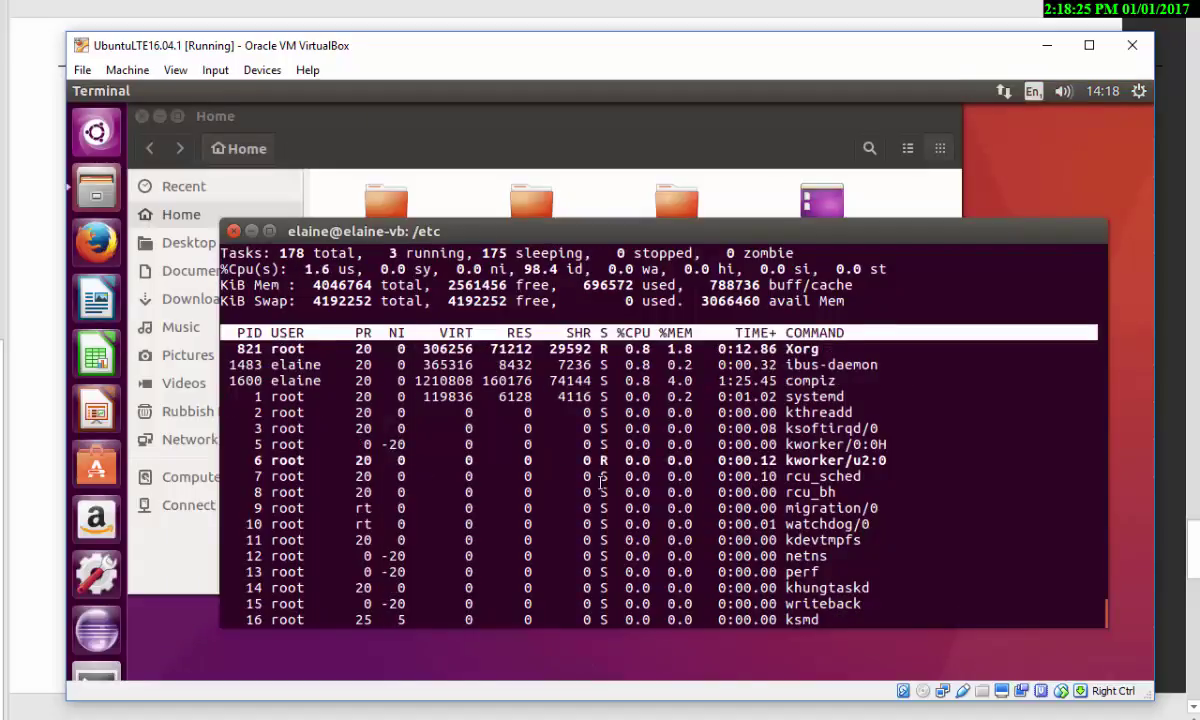
key(q)
key(Return)
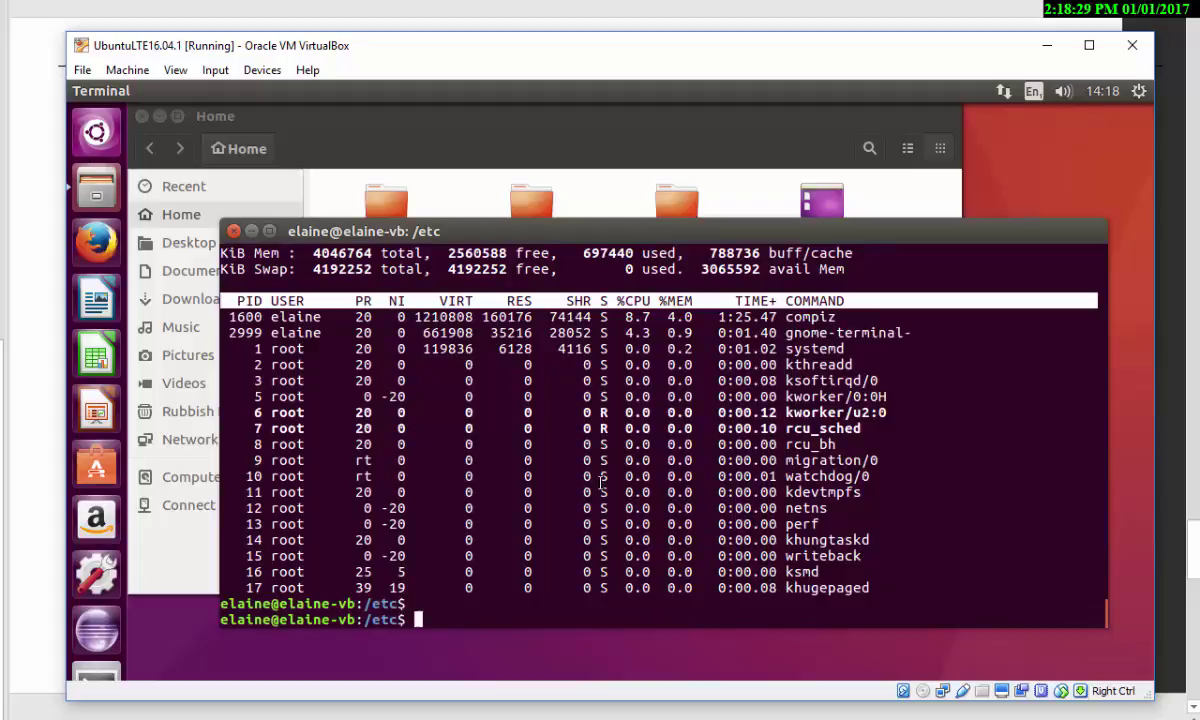
- Run ls -l in /etc and highlight file-type, owner rwx and others' permission bits
text(ls -l)
key(Return)
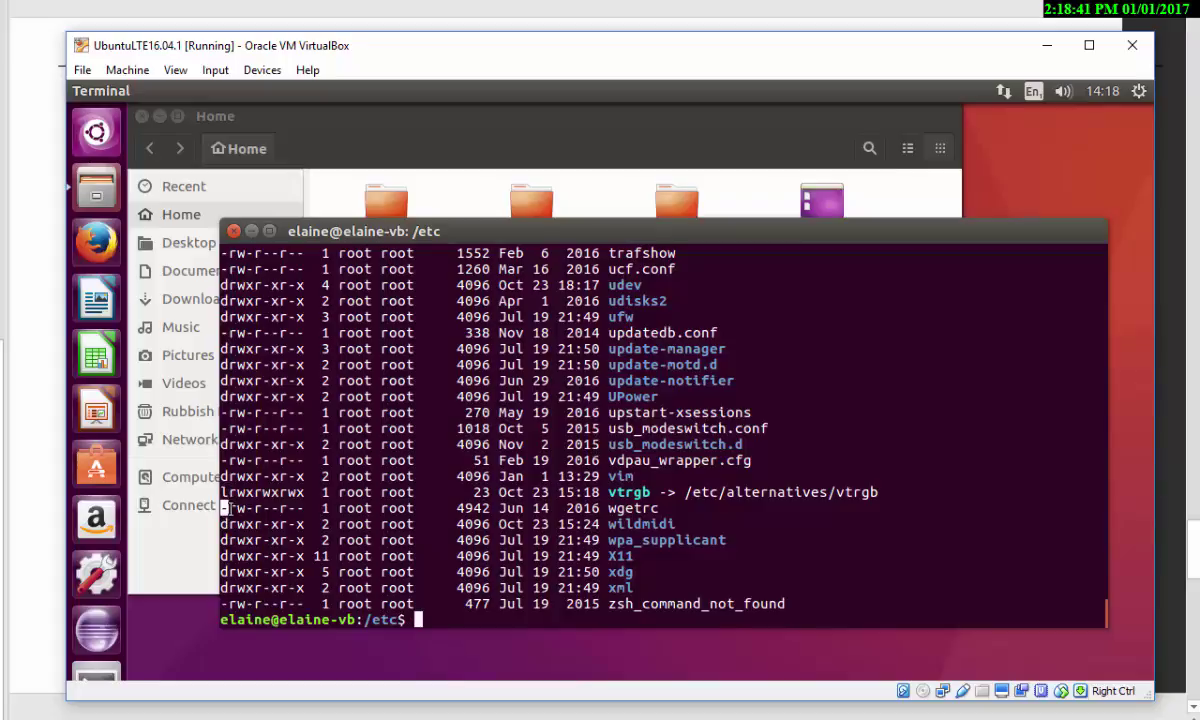
drag(219, 508, 245, 524)
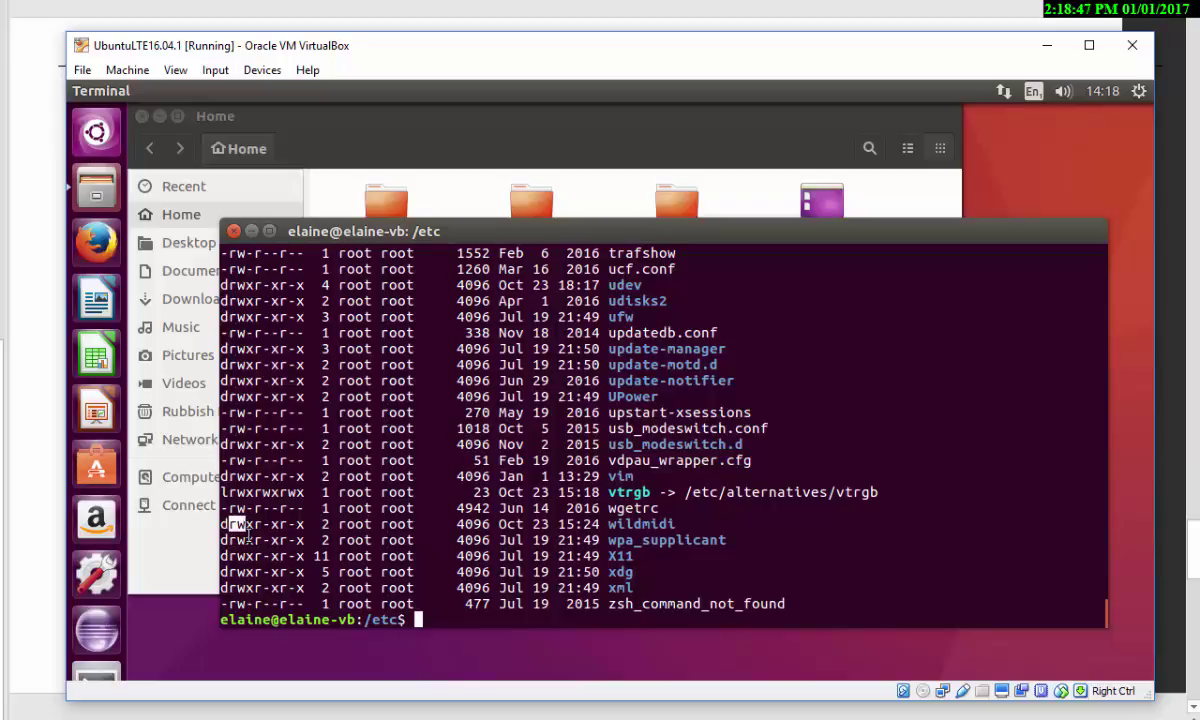
scroll(248, 534, up, 5)
scroll(248, 534, down, 5)
click(250, 510)
drag(253, 524, 230, 522)
click(248, 524)
drag(254, 524, 296, 525)
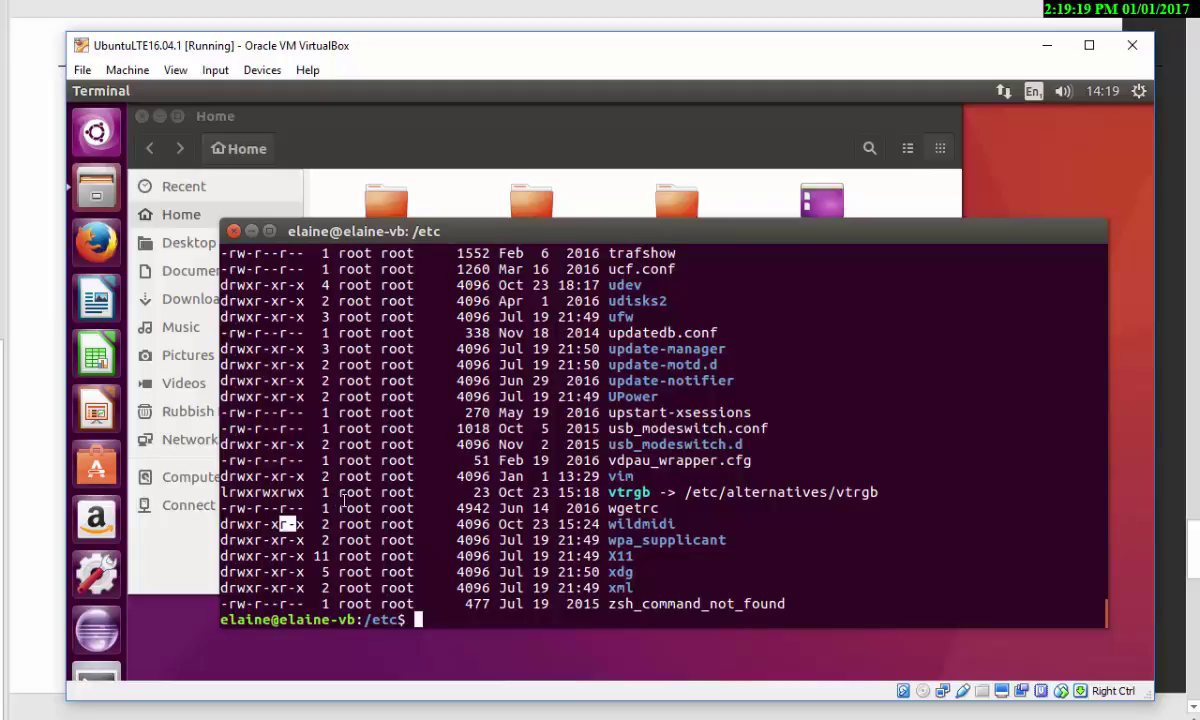
- Return to the home folder, list it, then enter dev and run ls -l
text(cd)
key(Return)
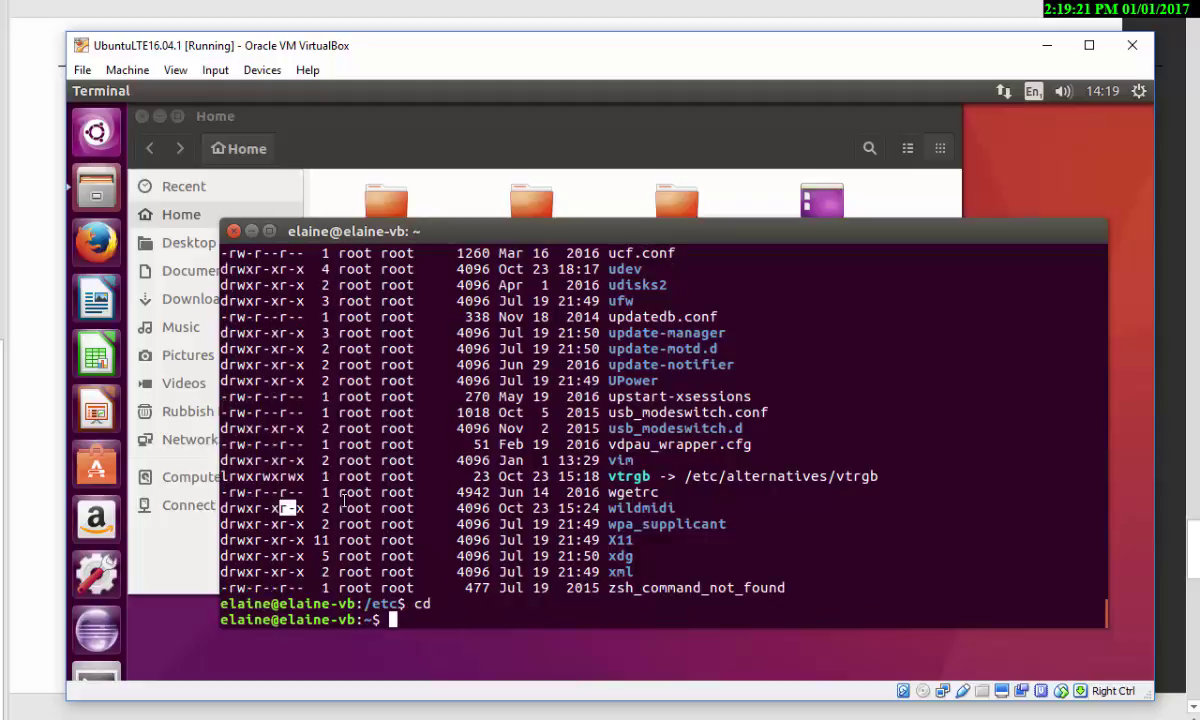
text(ls)
key(Return)
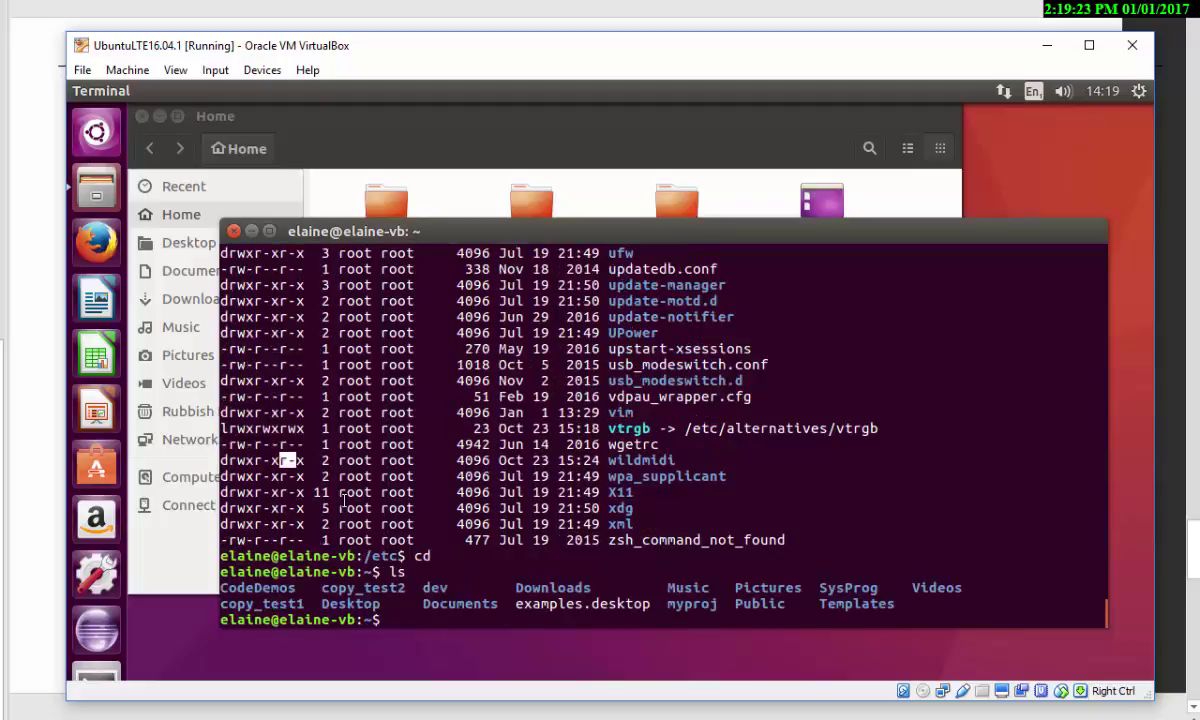
text(cd dev)
key(Return)
text(ls -l)
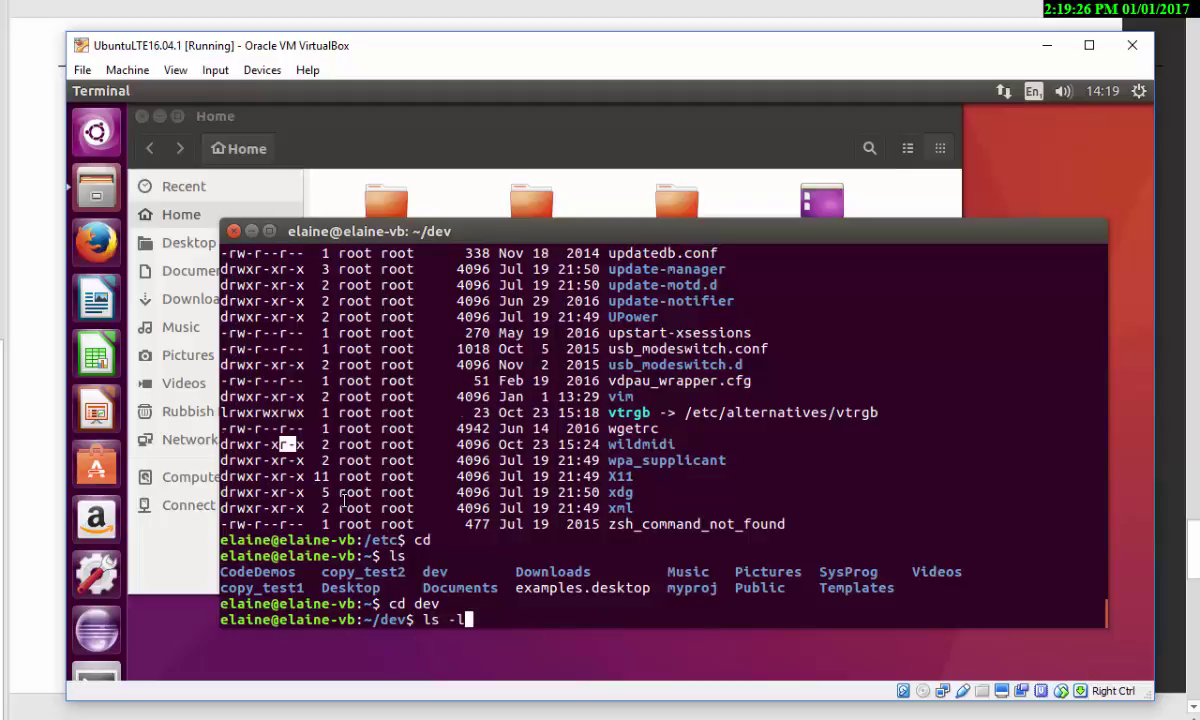
key(Return)
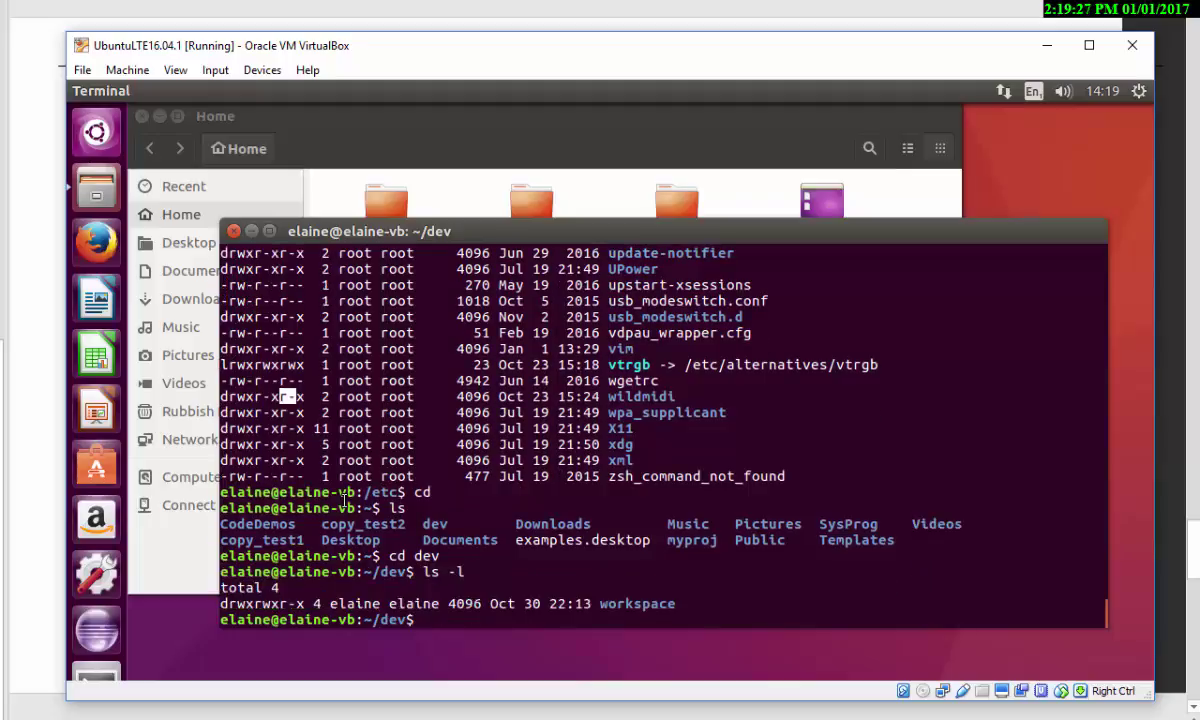
- Highlight the workspace folder's owner, group and its owner, group and others' r-x permissions
double_click(331, 605)
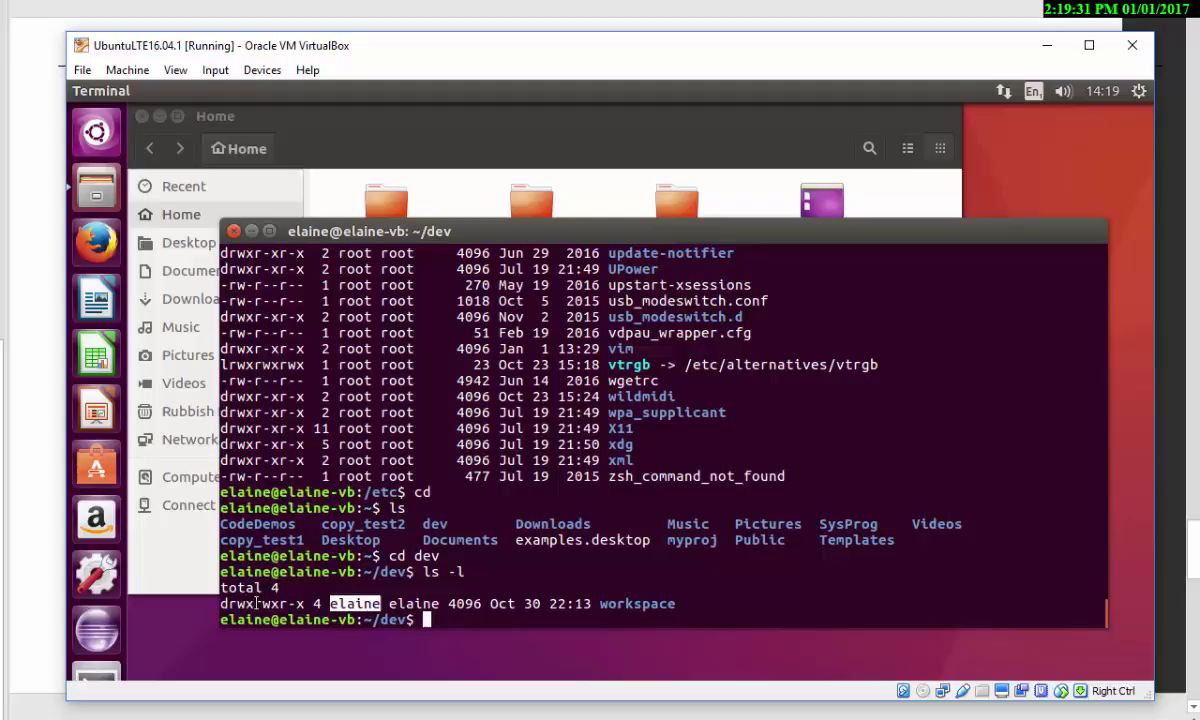
drag(229, 605, 251, 603)
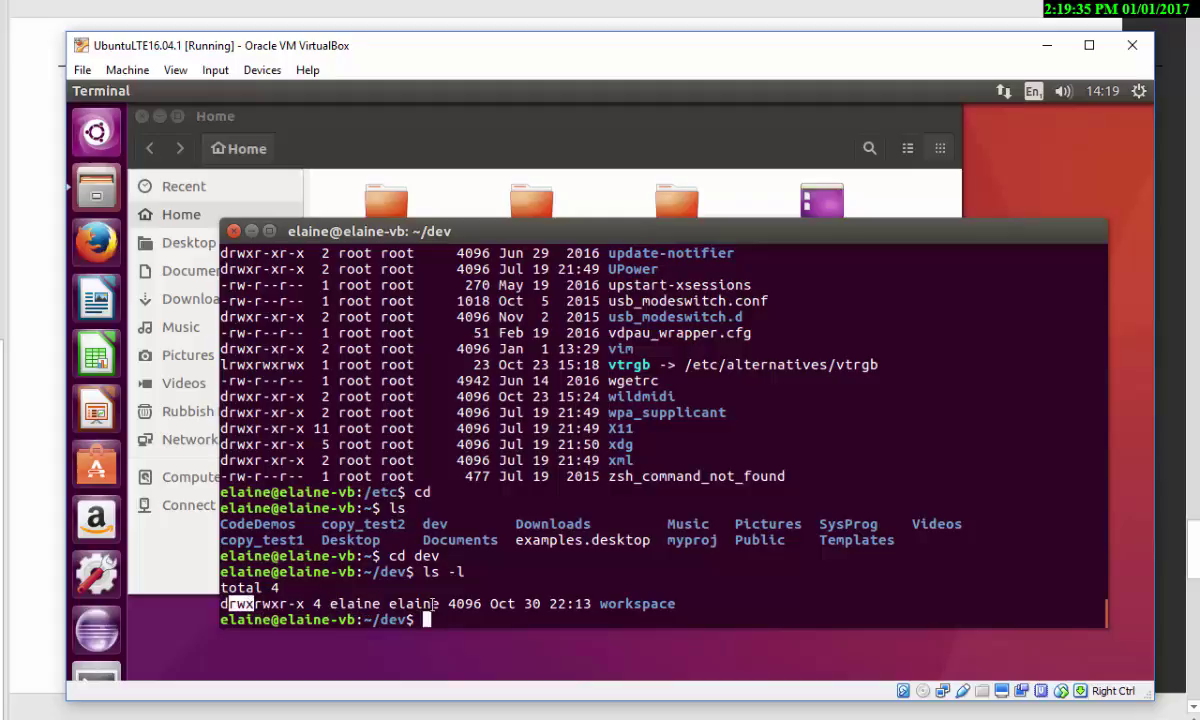
double_click(395, 604)
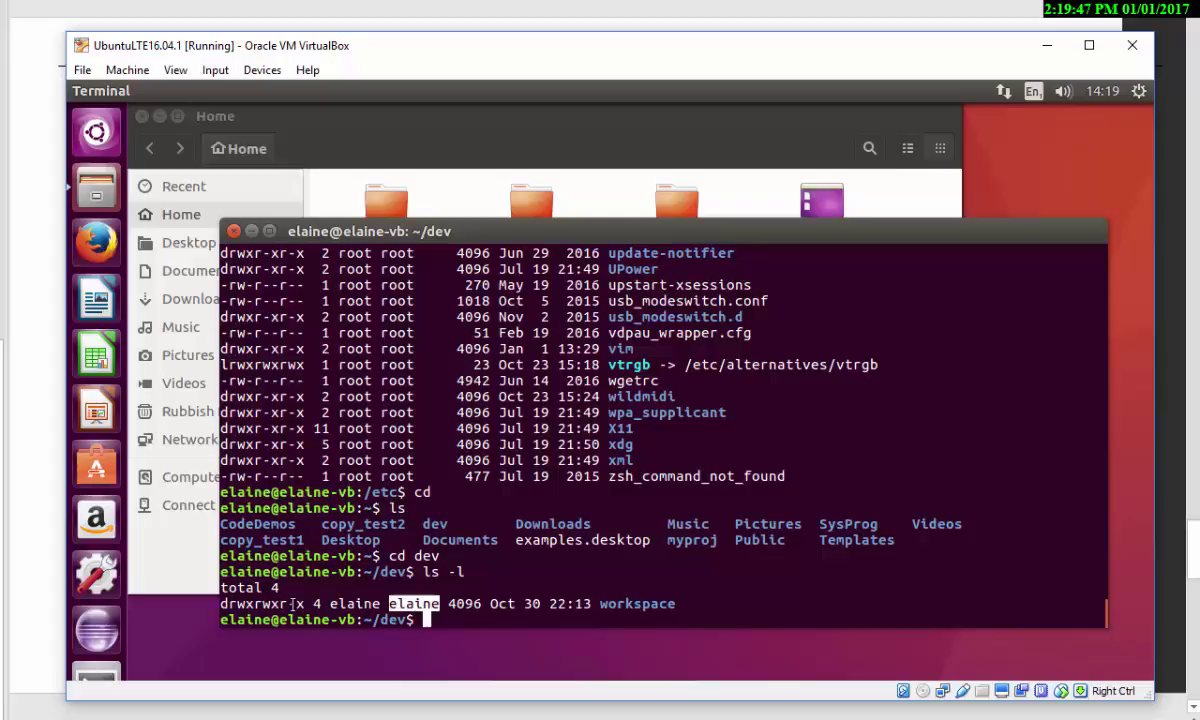
drag(255, 604, 280, 604)
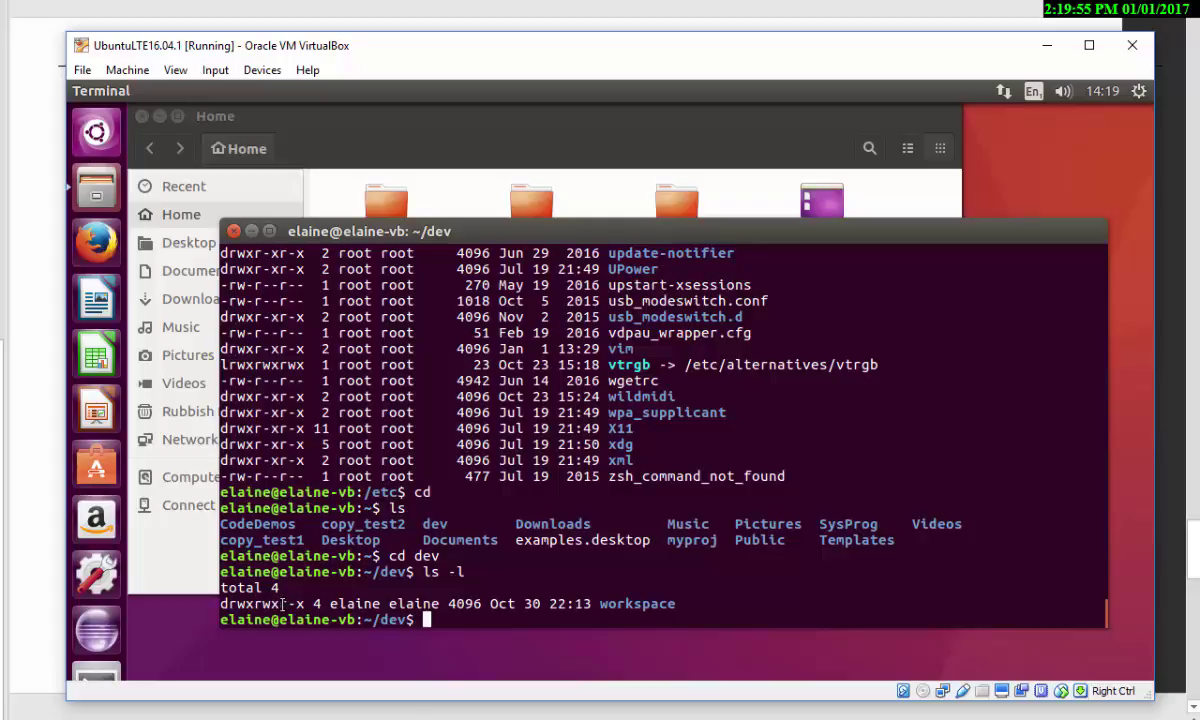
drag(281, 604, 300, 604)
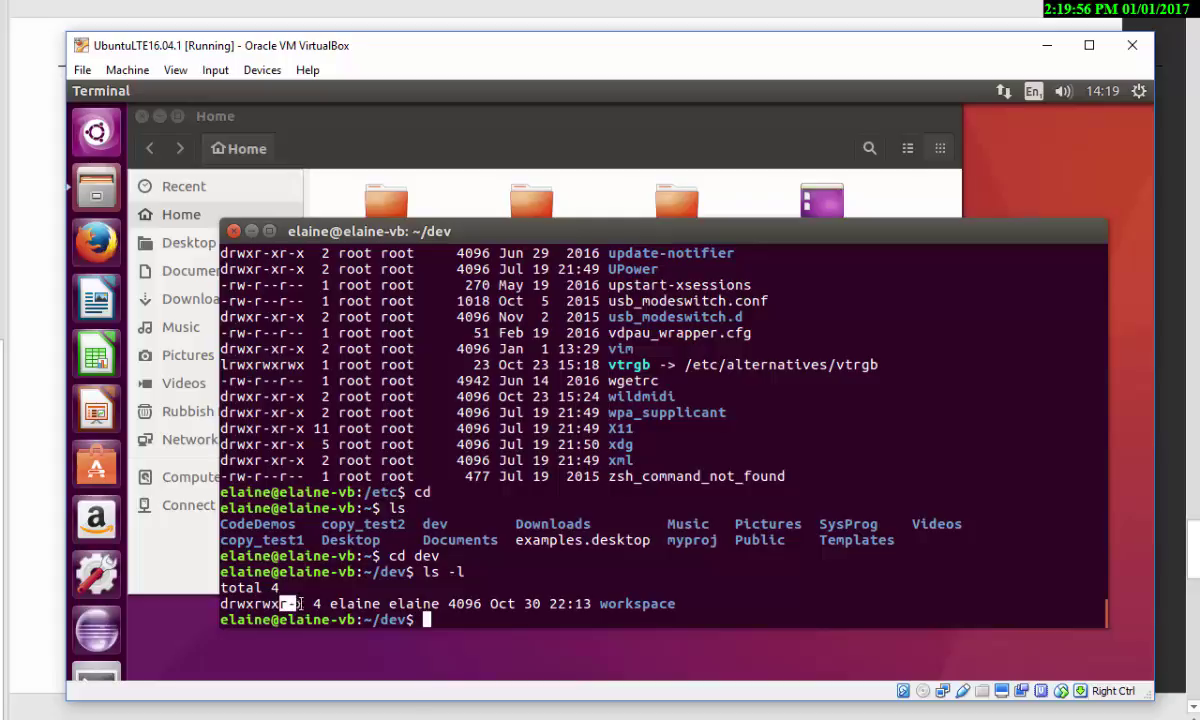
click(626, 604)
- Enter workspace and run ls and ls -l, showing HelloWord with drwxrwxr-x
text(cd wor)
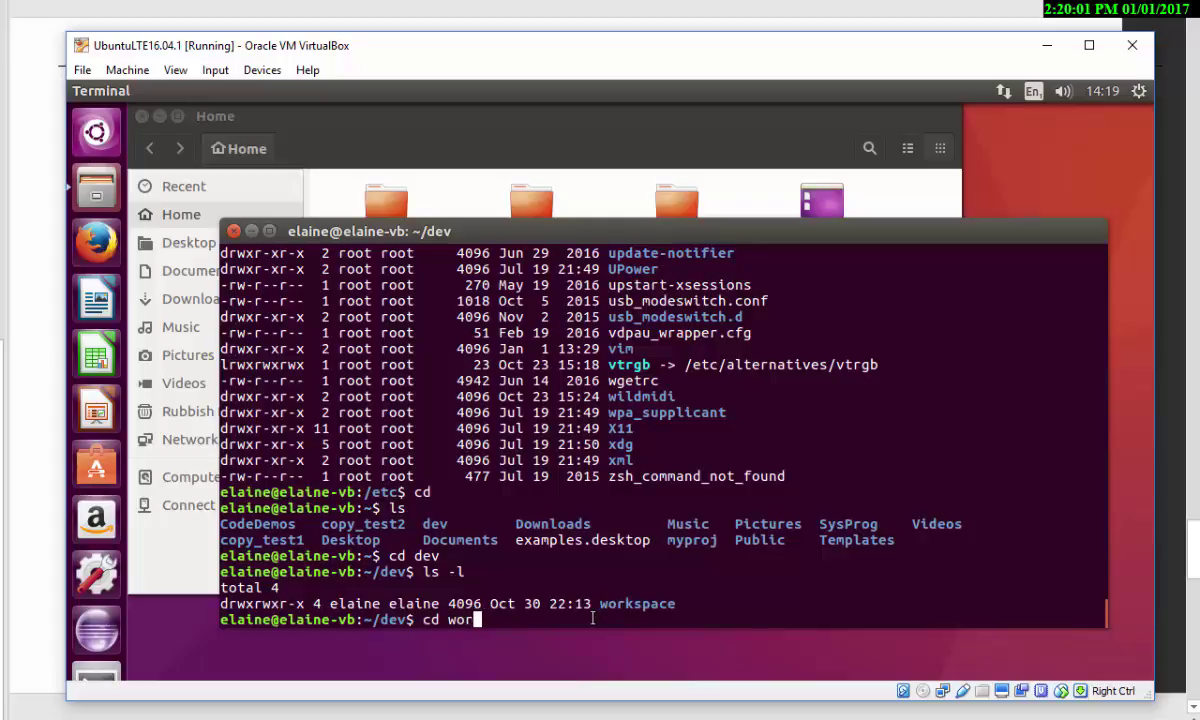
key(Tab)
key(Return)
text(ls)
key(Return)
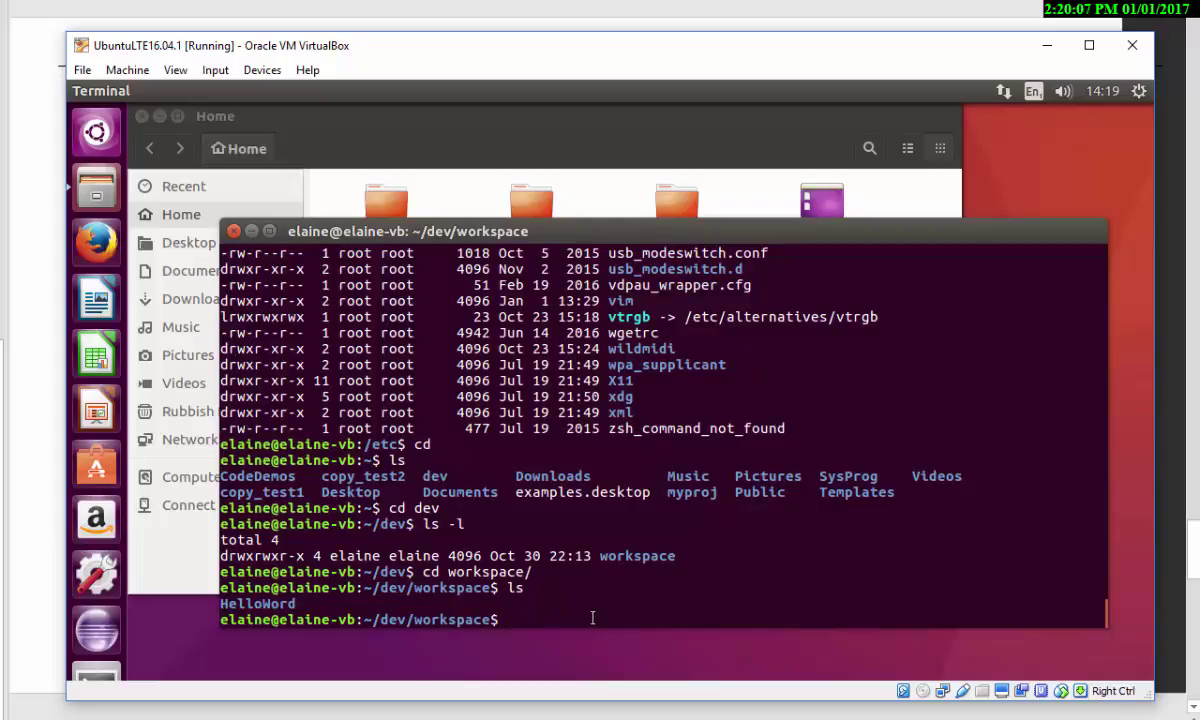
text(ls -l)
key(Return)
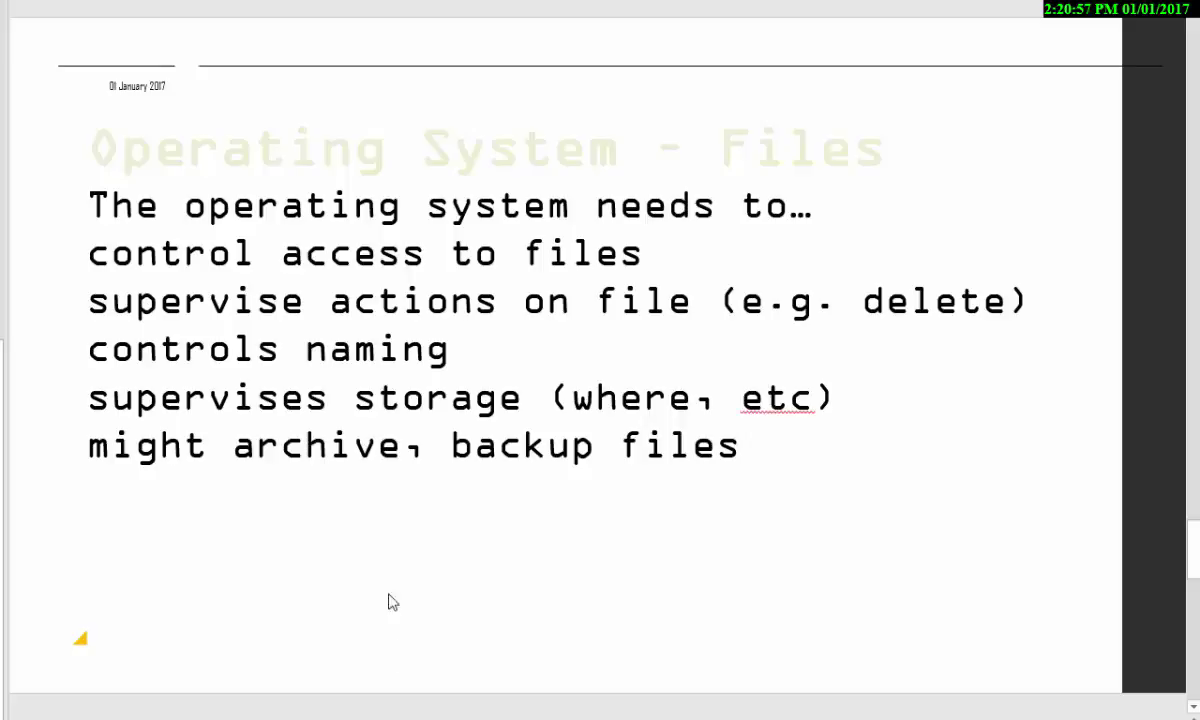
- List workspace, move into HelloWord and list its single file, hello.c
mouse_move(360, 712)
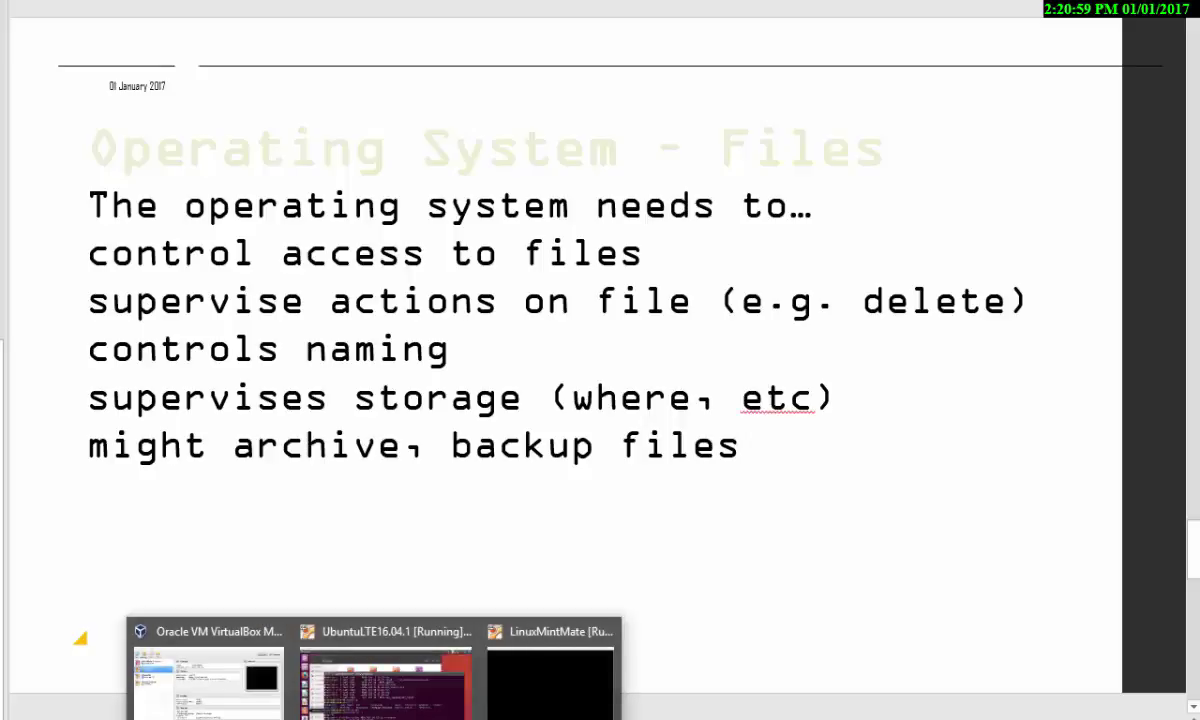
click(301, 665)
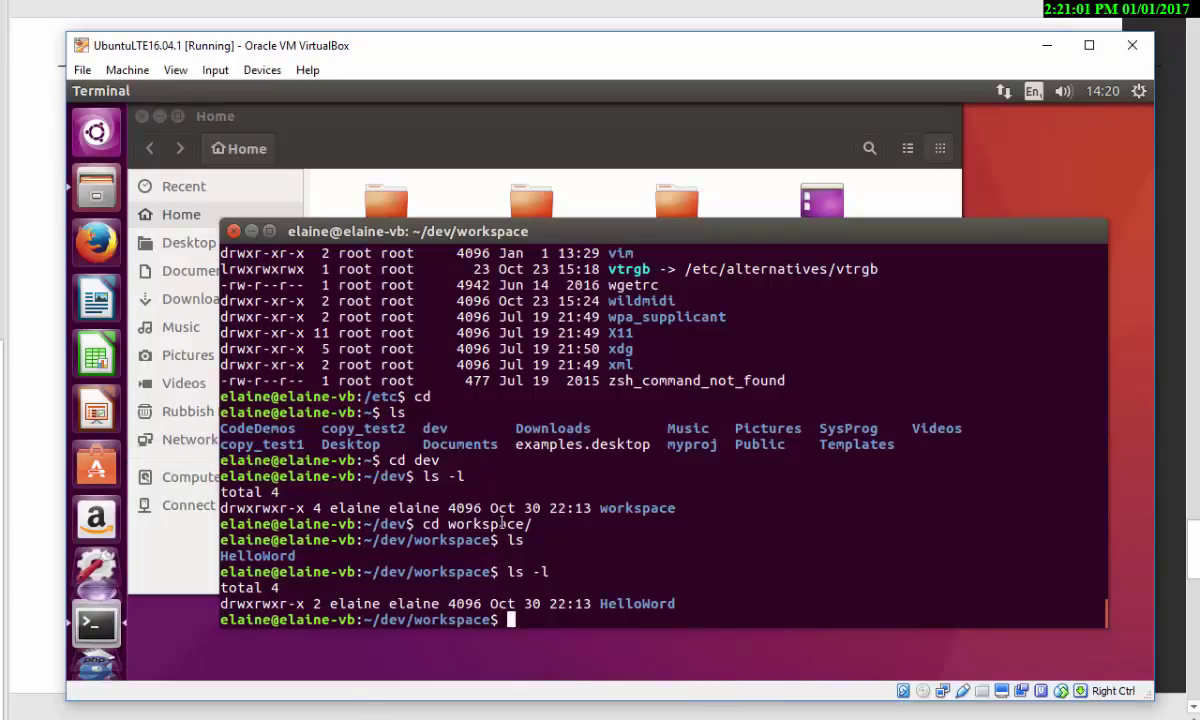
text(ls)
key(Return)
text(cd )
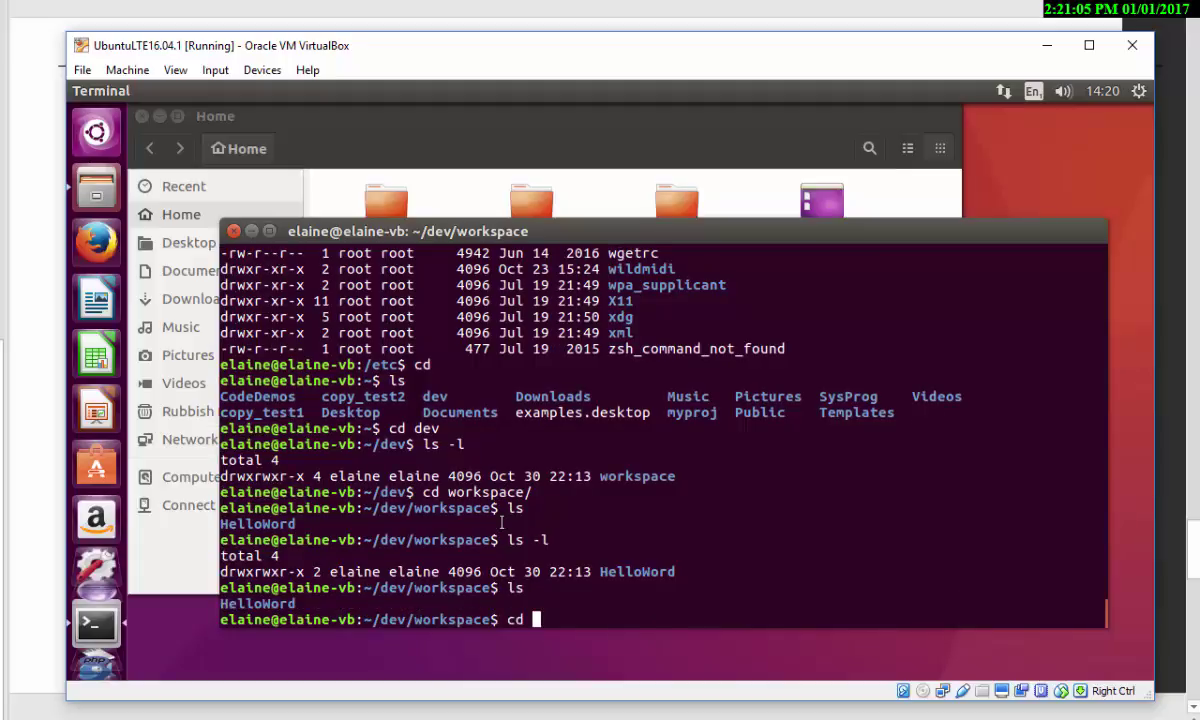
text(He)
key(Tab)
key(Return)
text(ls)
key(Return)
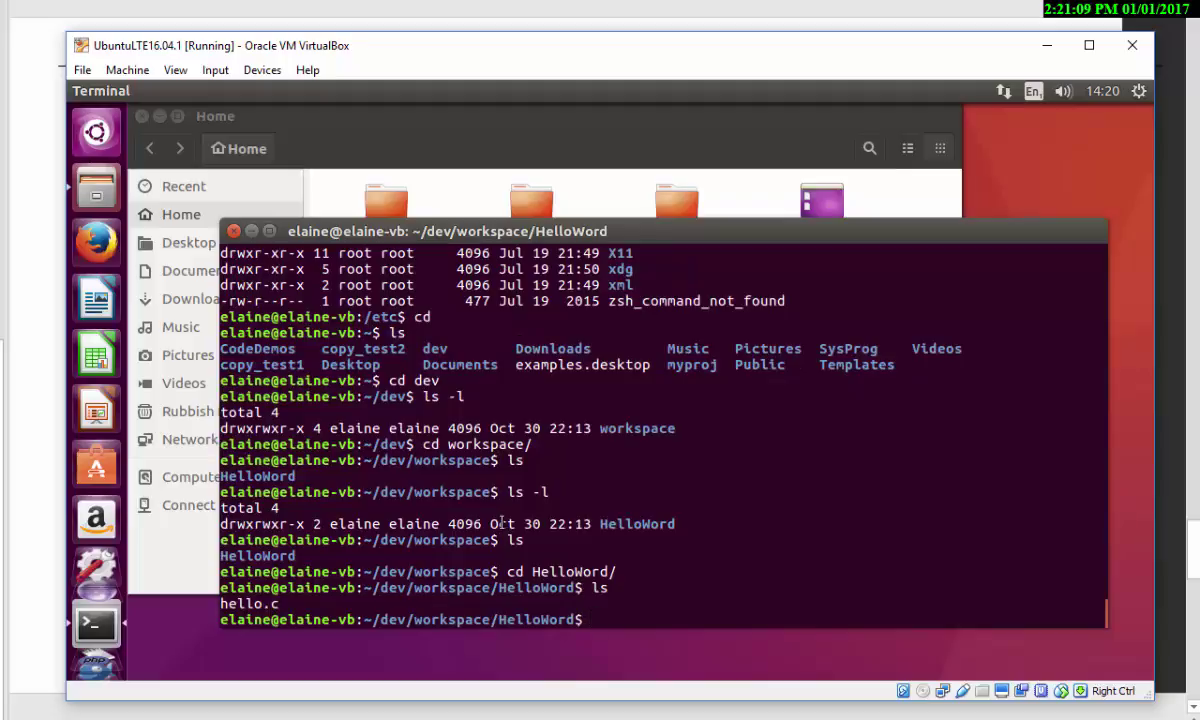
- Type and discard touch hello.c, then type gedit hello and trim it to gedit
text(touch)
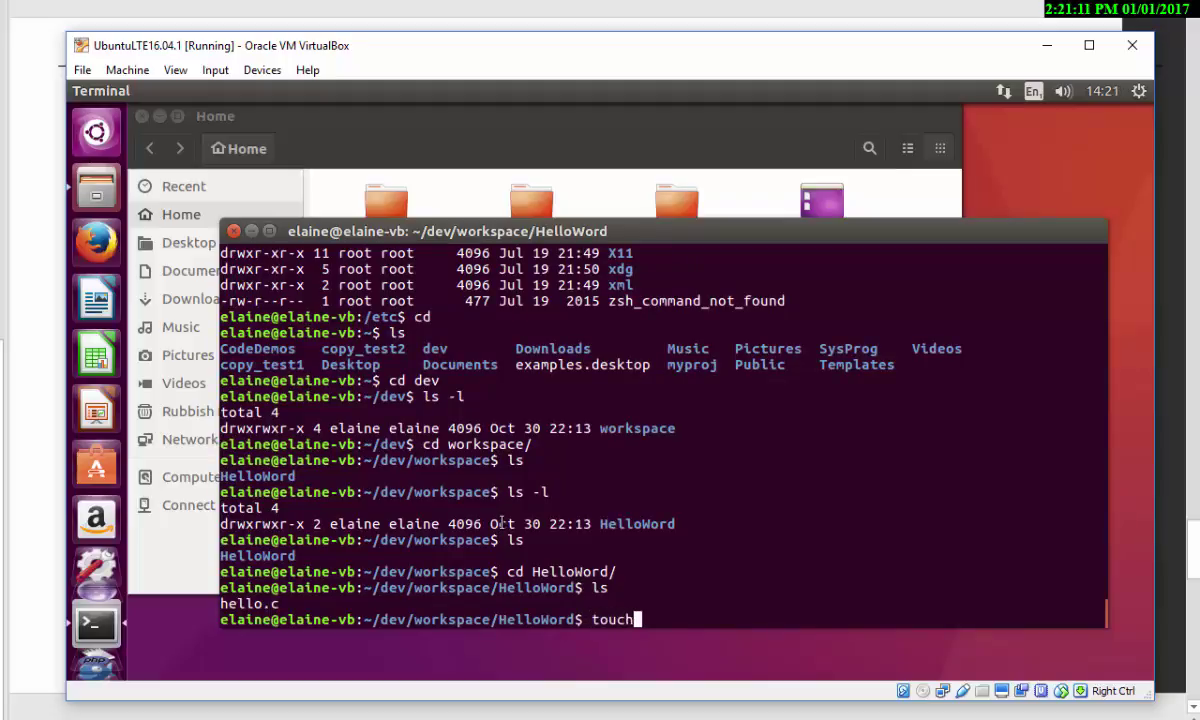
text( hello.c)
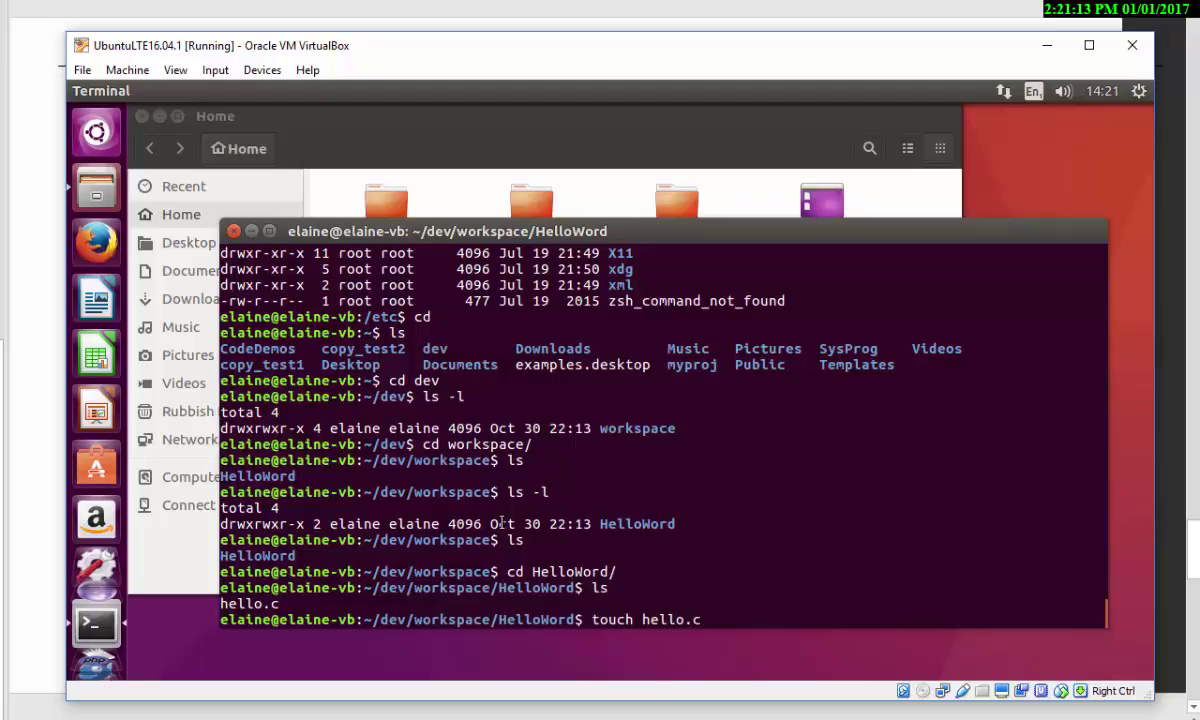
key(BackSpace)
key(BackSpace)
key(BackSpace)
key(BackSpace)
key(BackSpace)
key(BackSpace)
key(BackSpace)
key(BackSpace)
key(BackSpace)
key(BackSpace)
key(BackSpace)
key(BackSpace)
key(BackSpace)
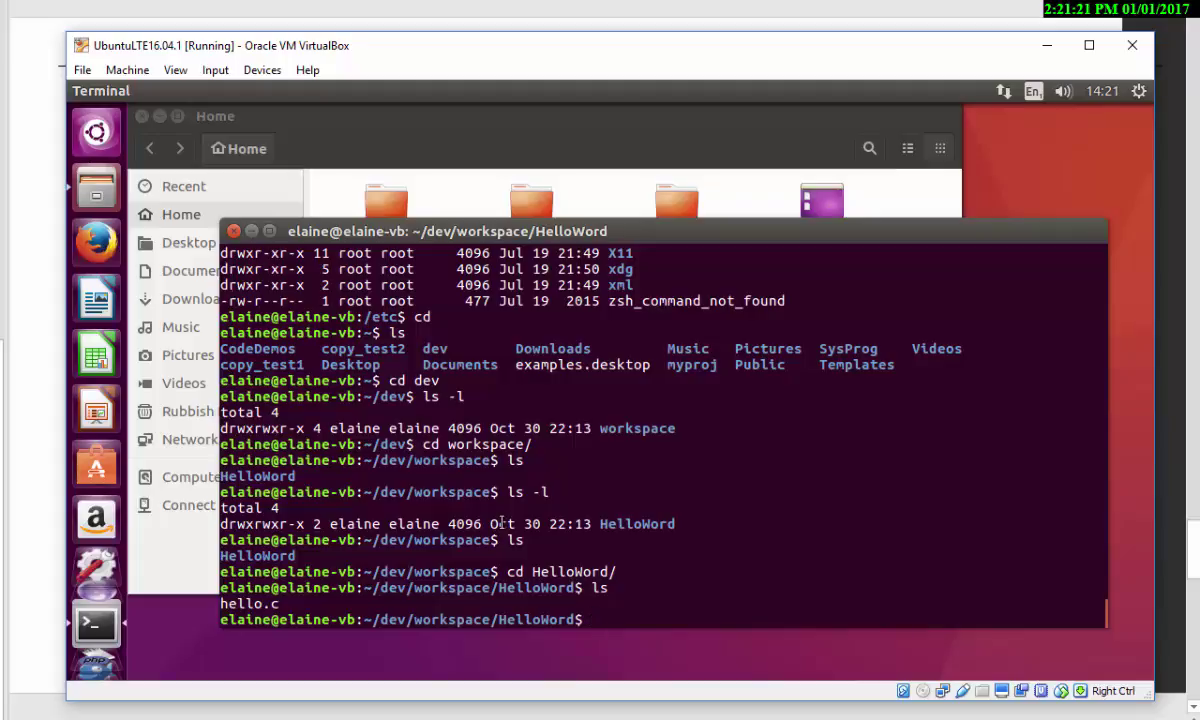
text(gedit hello)
key(BackSpace)
key(BackSpace)
key(BackSpace)
key(BackSpace)
key(BackSpace)
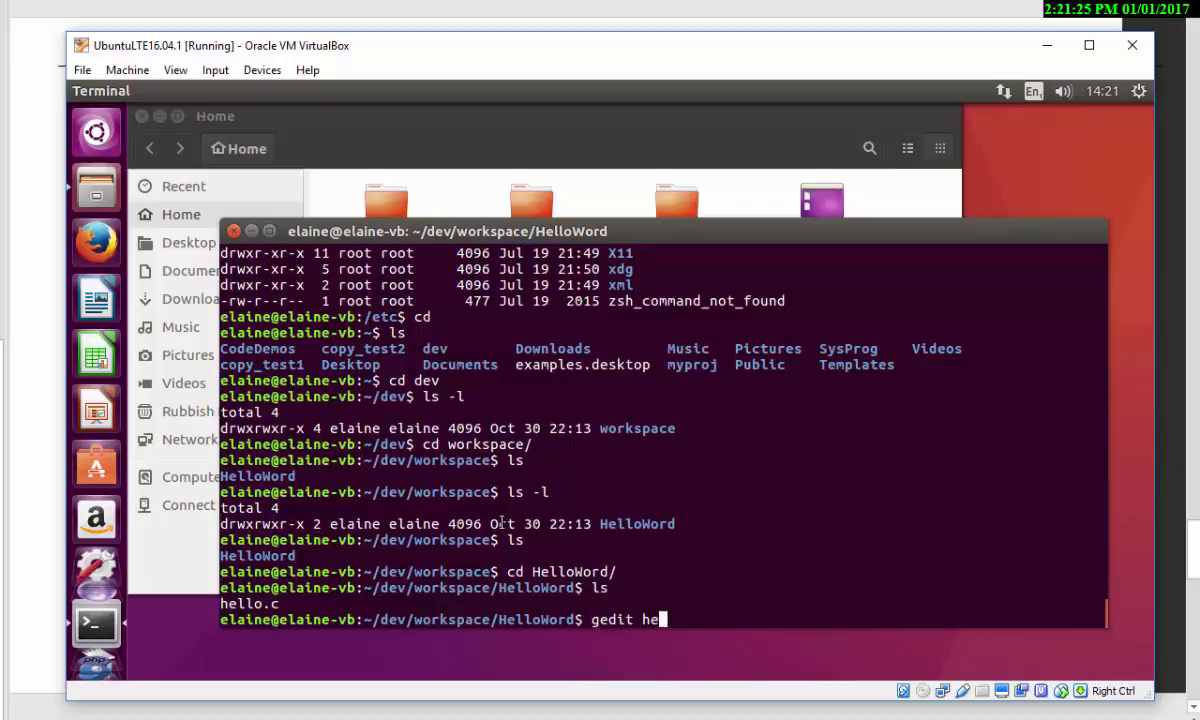
- Launch gedit with an empty document and type 'test'
key(Return)
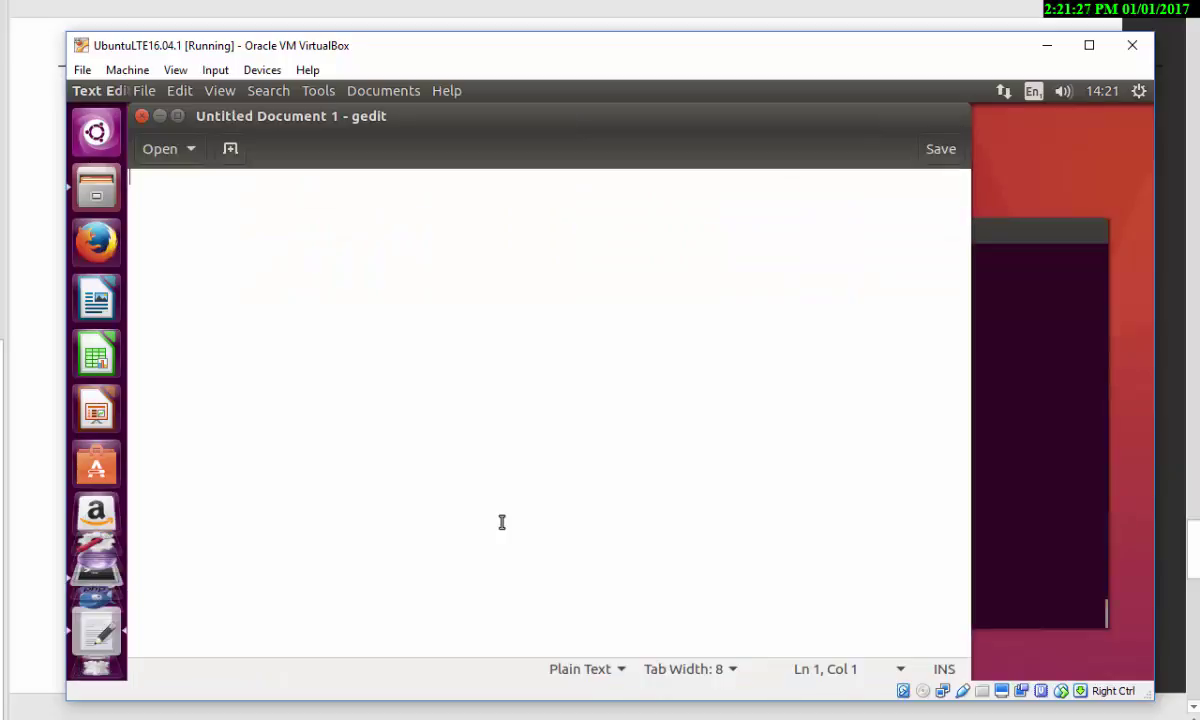
text(test)
key(Return)
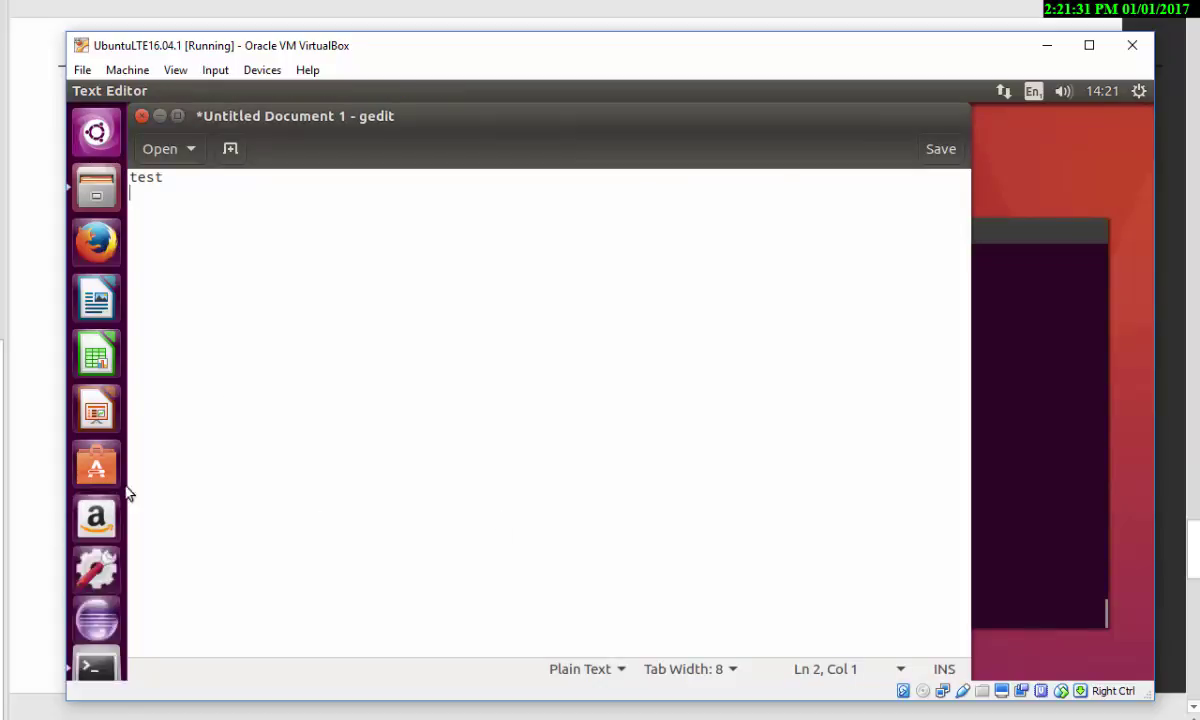
- Try saving as hello.c, decline replacing it, and close gedit without saving
click(948, 150)
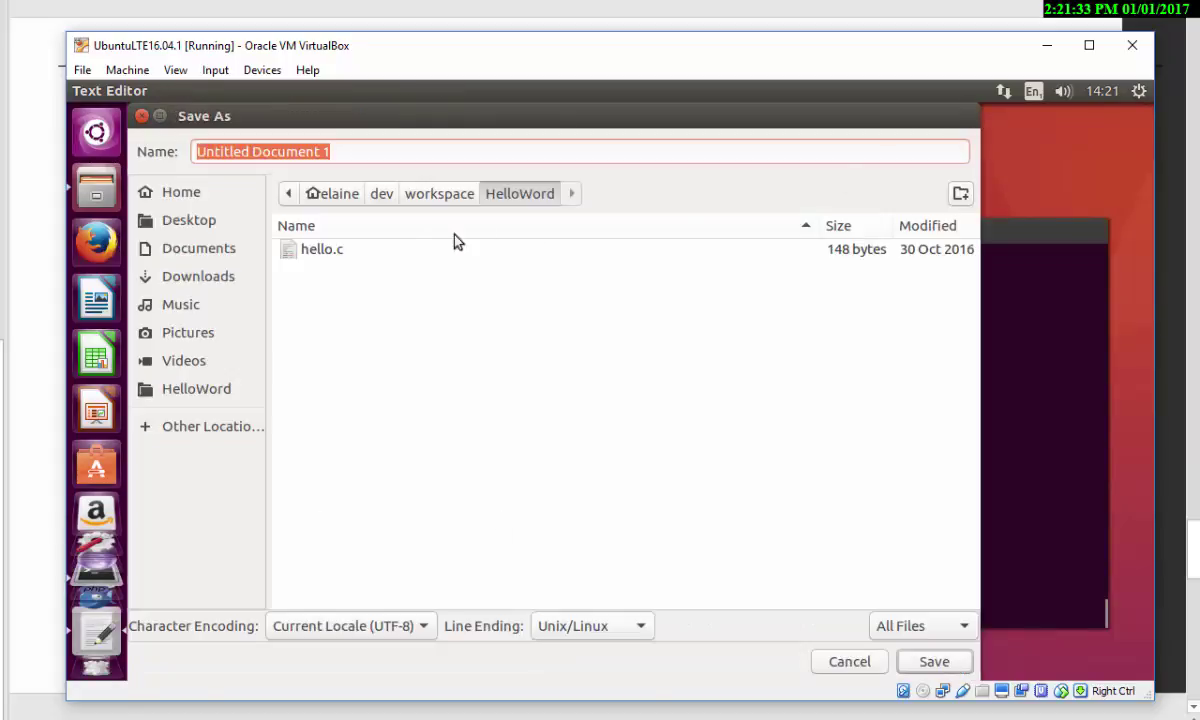
click(327, 251)
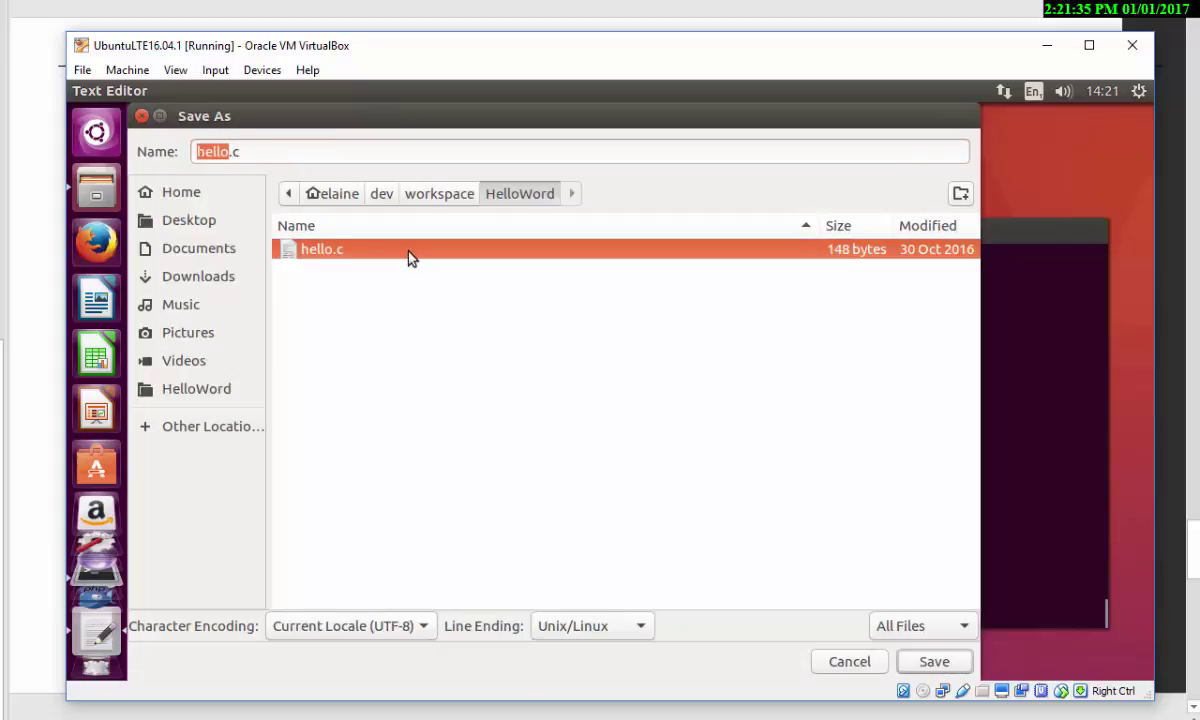
click(933, 664)
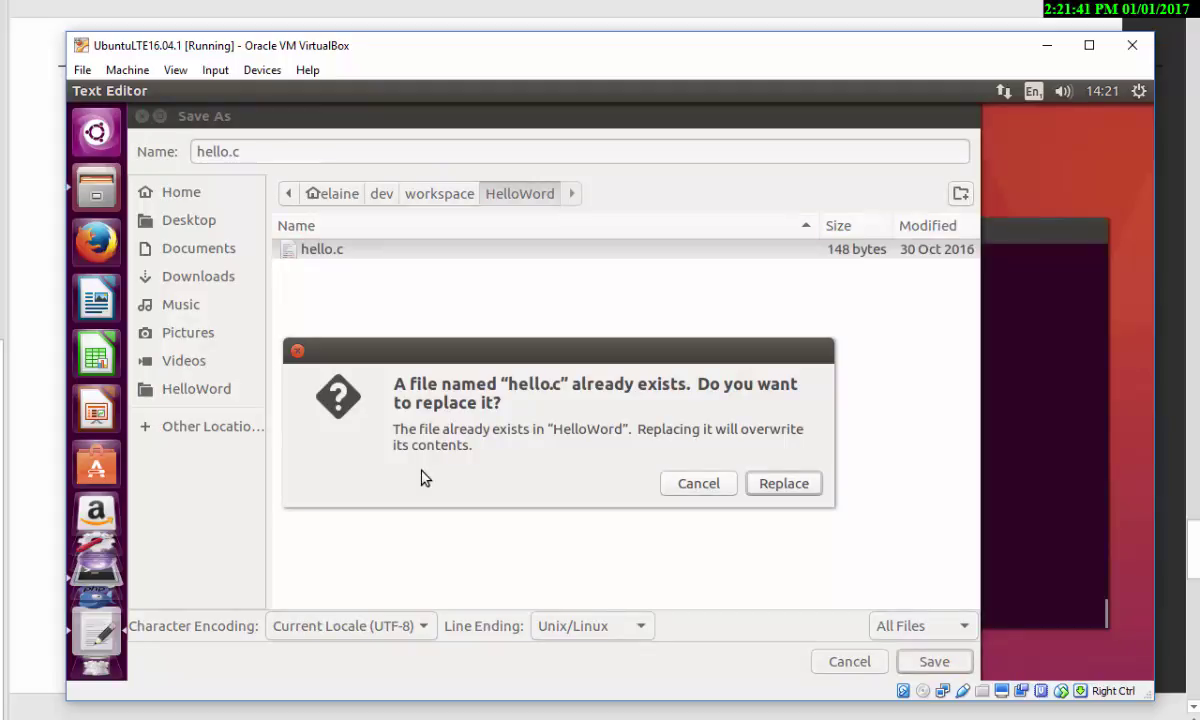
click(687, 488)
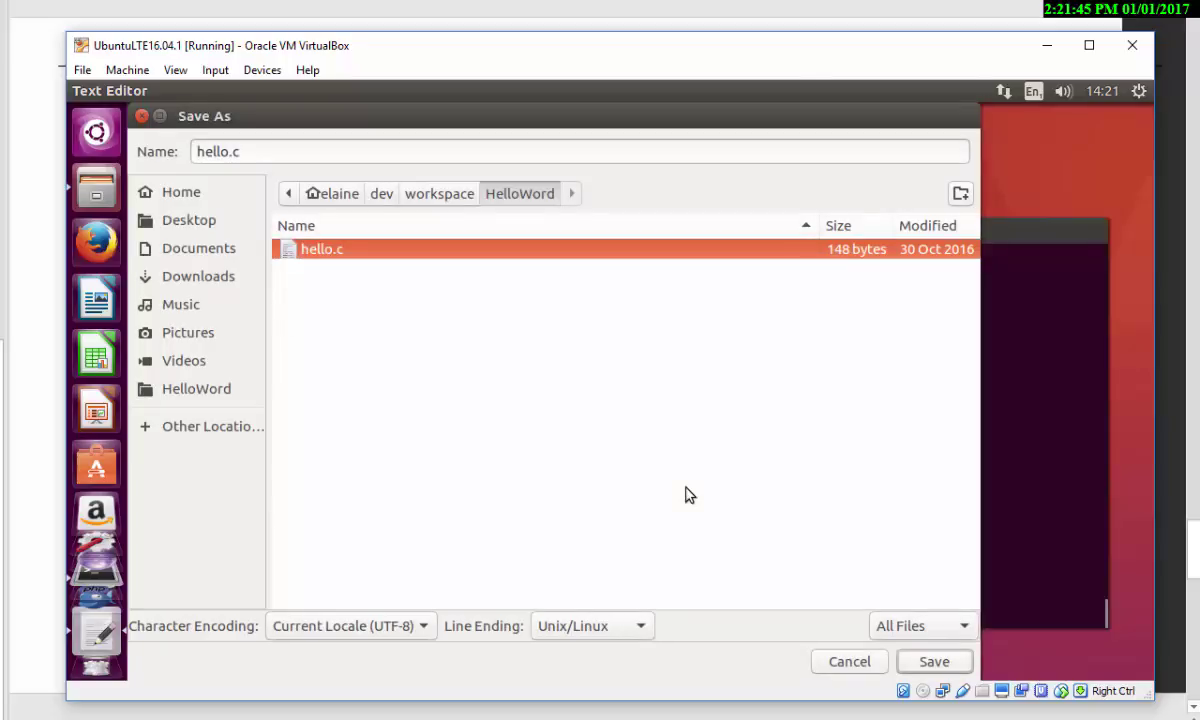
click(850, 664)
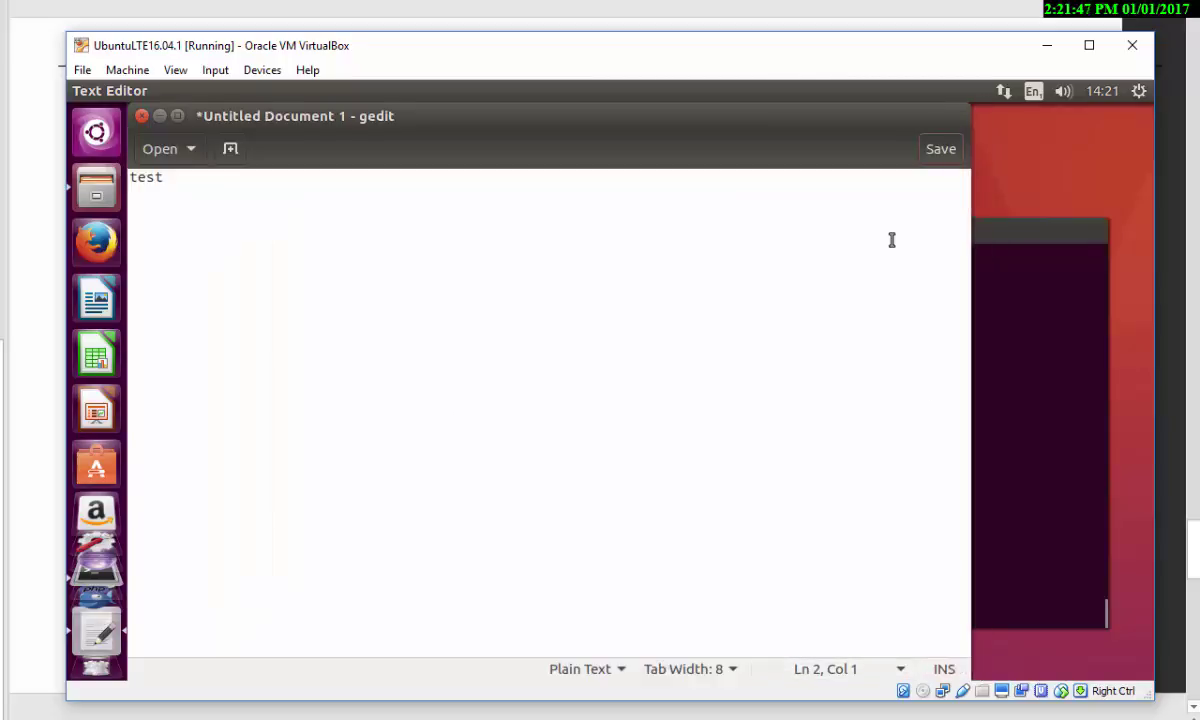
click(141, 116)
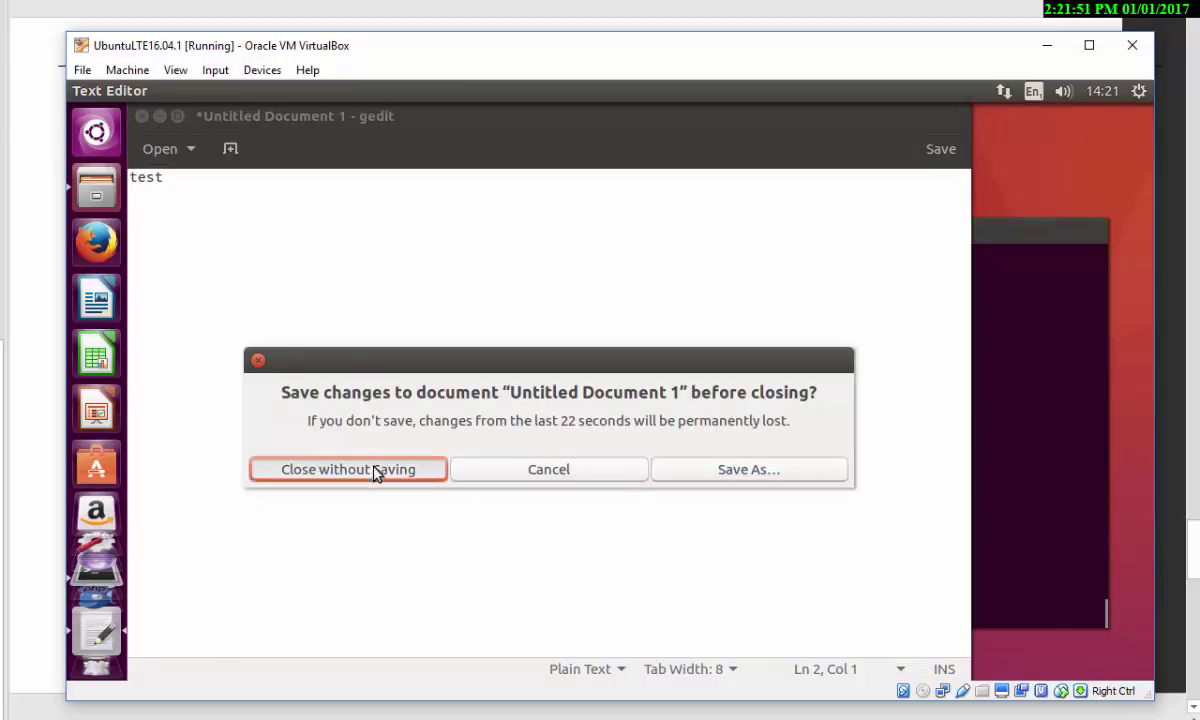
click(400, 469)
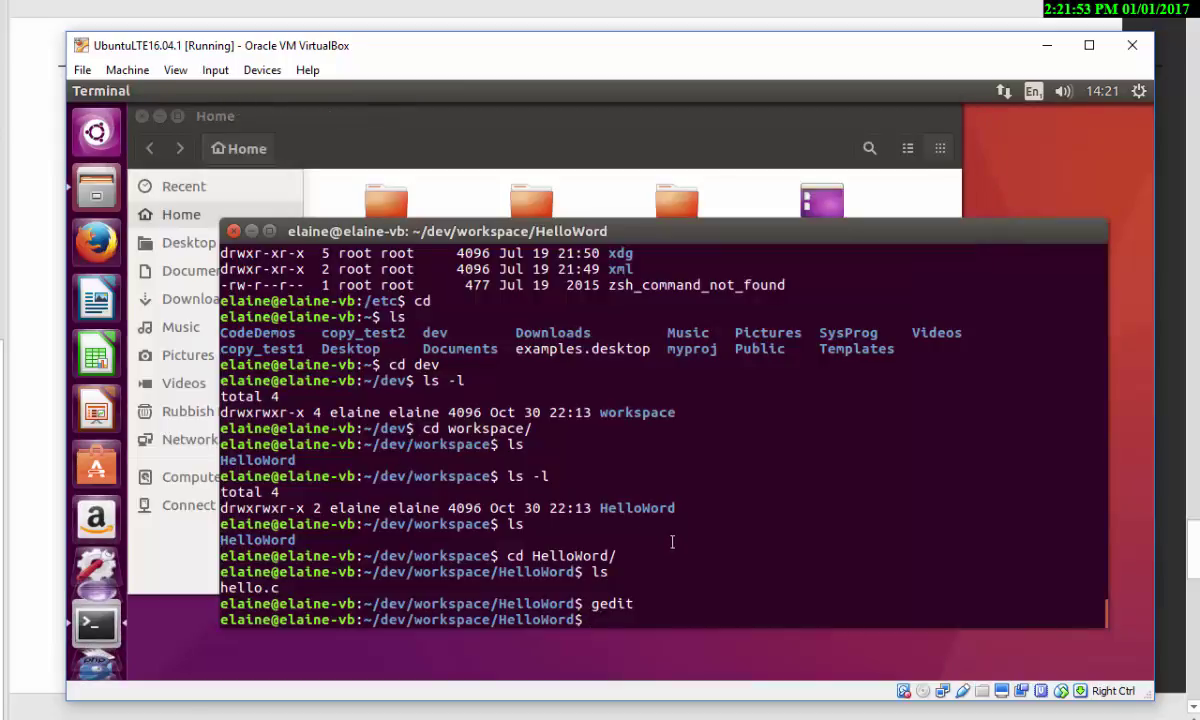
- Run cp hello.c hello.c to show that copying a file onto itself fails
text(cp hello.c he)
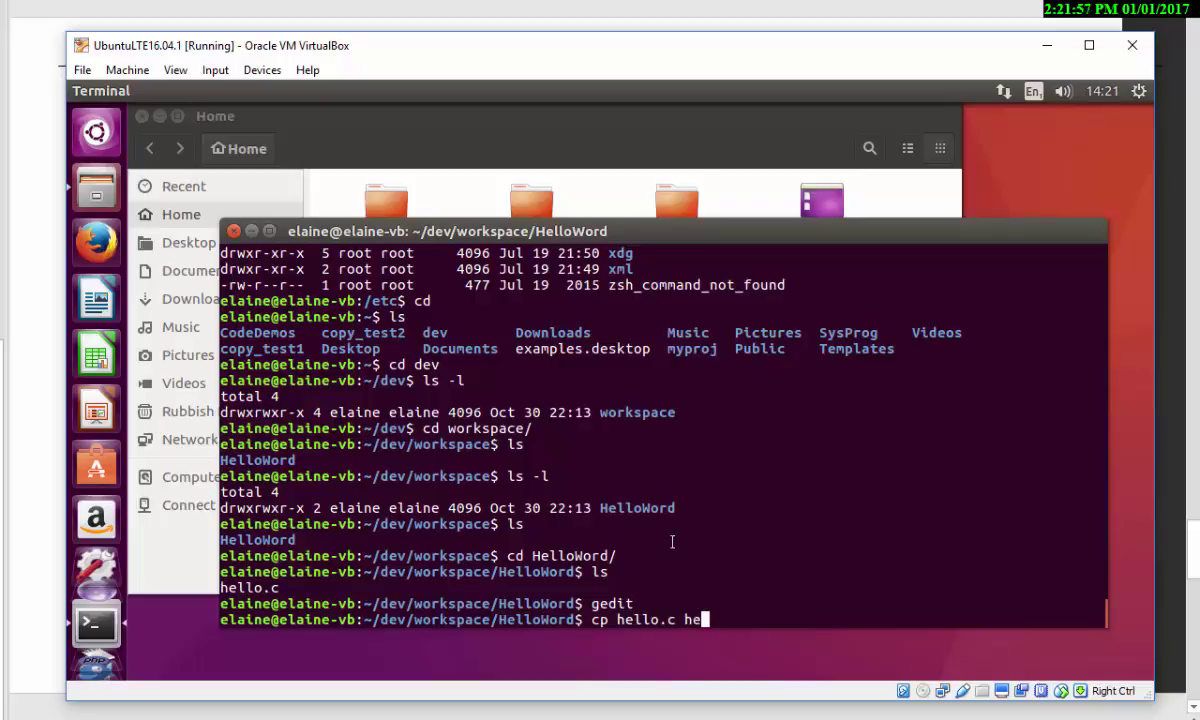
text(llo.c)
key(Return)
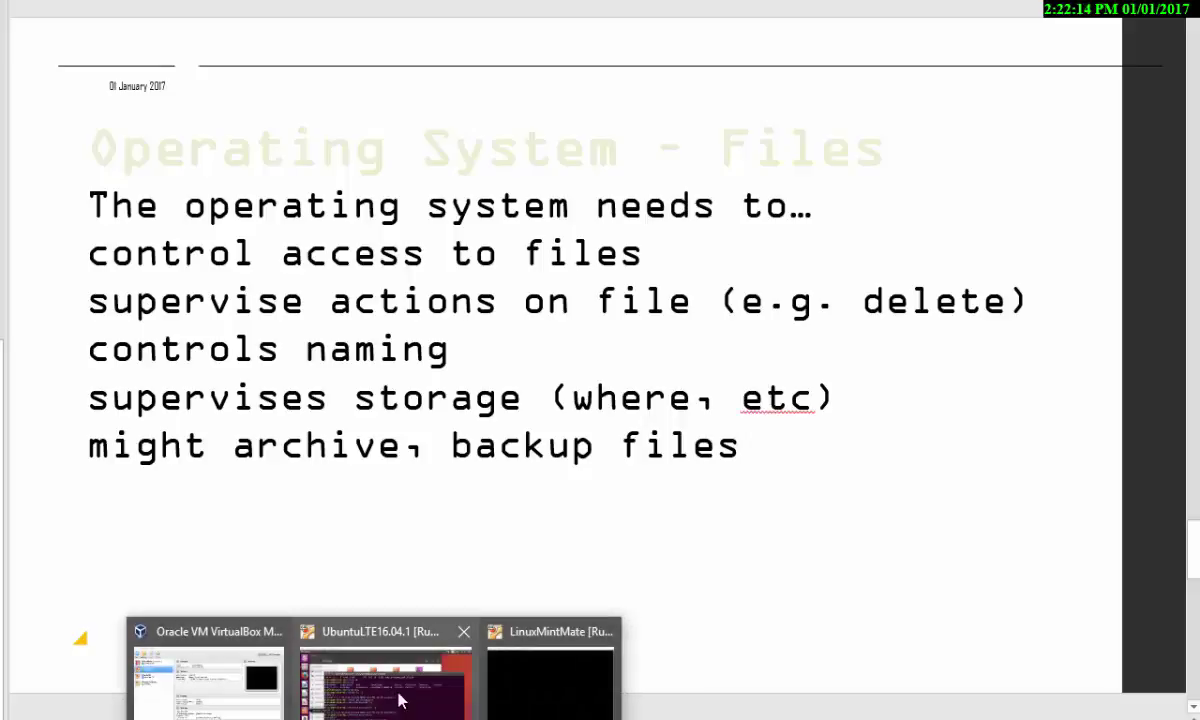
click(380, 650)
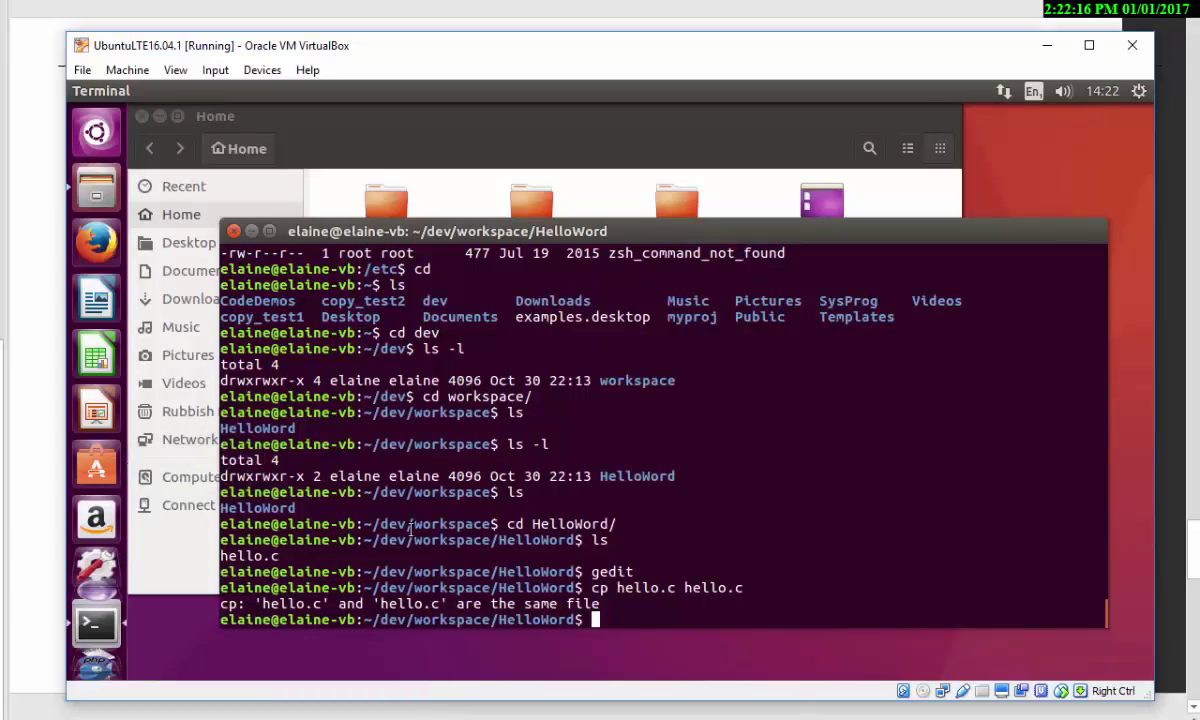
- Show disk usage in human-readable sizes with df -h, then return to the slides
text(df -k)
key(BackSpace)
text(h)
key(Return)
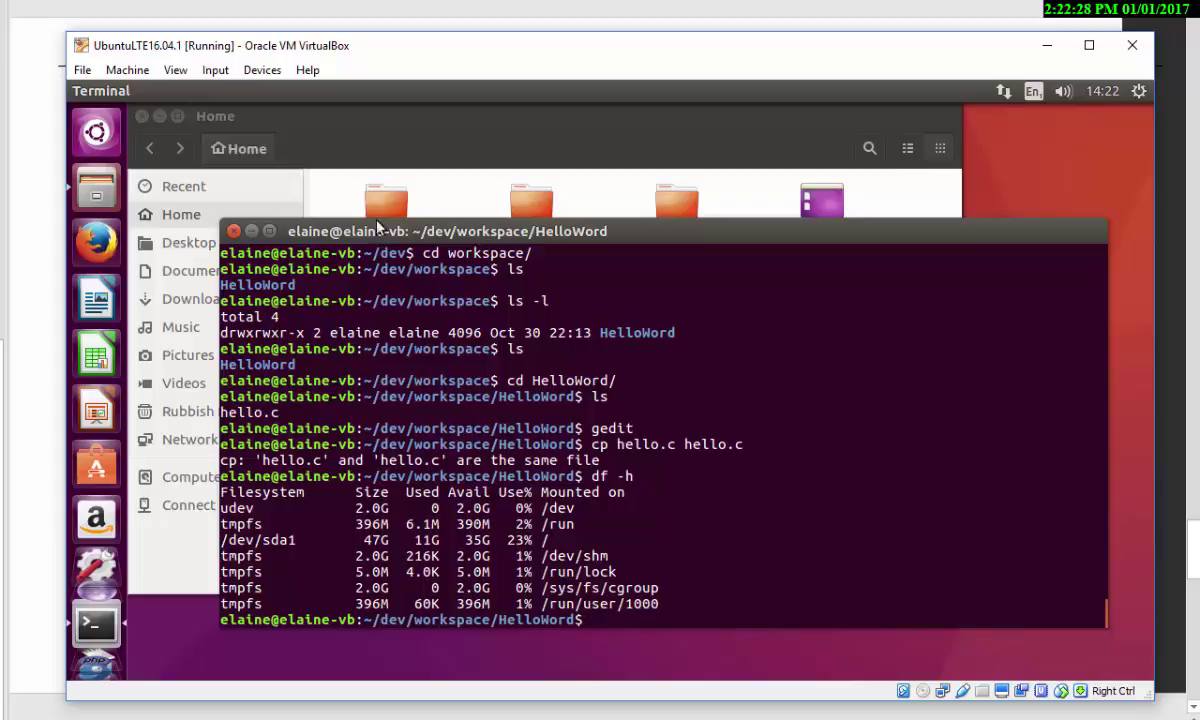
click(346, 132)
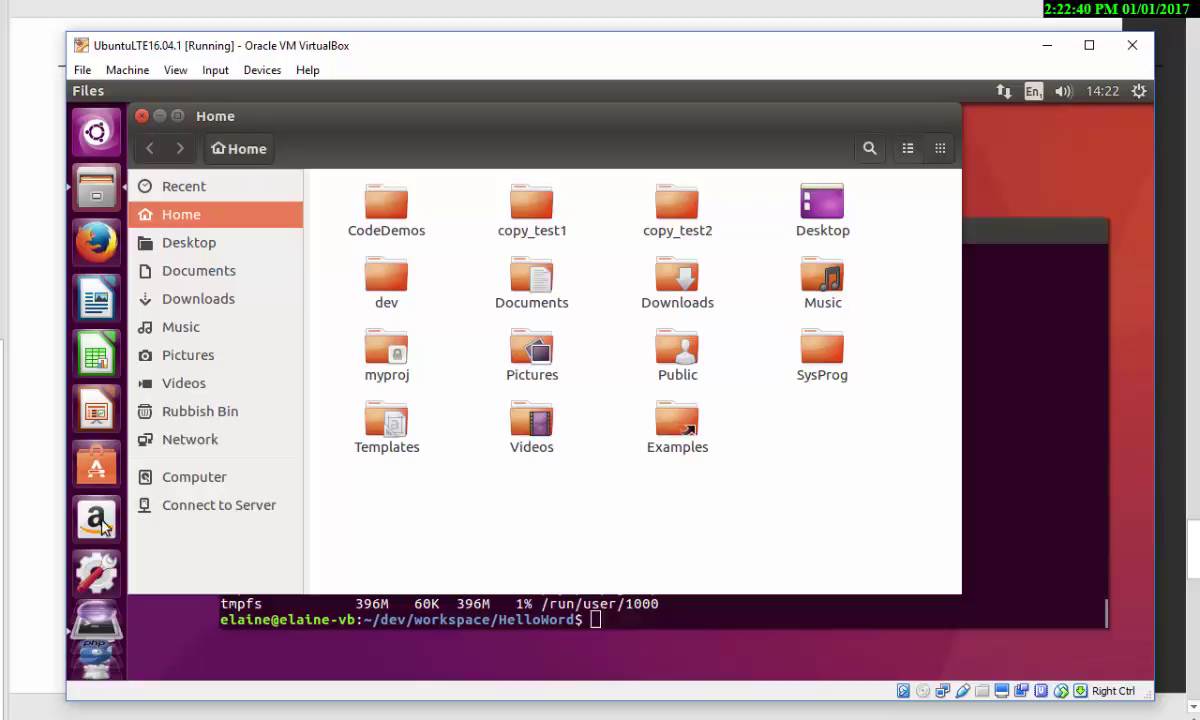
key(alt+Tab)
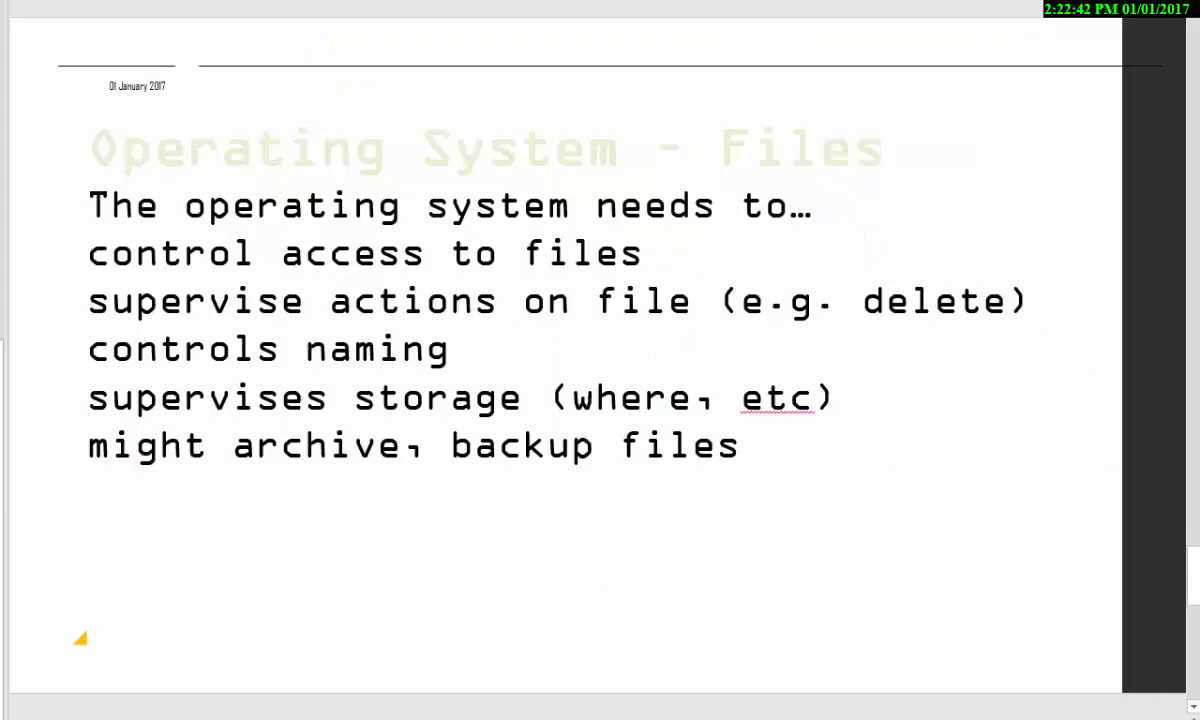
- Advance the slideshow to the 'Operating System - Unix' slide
key(Right)
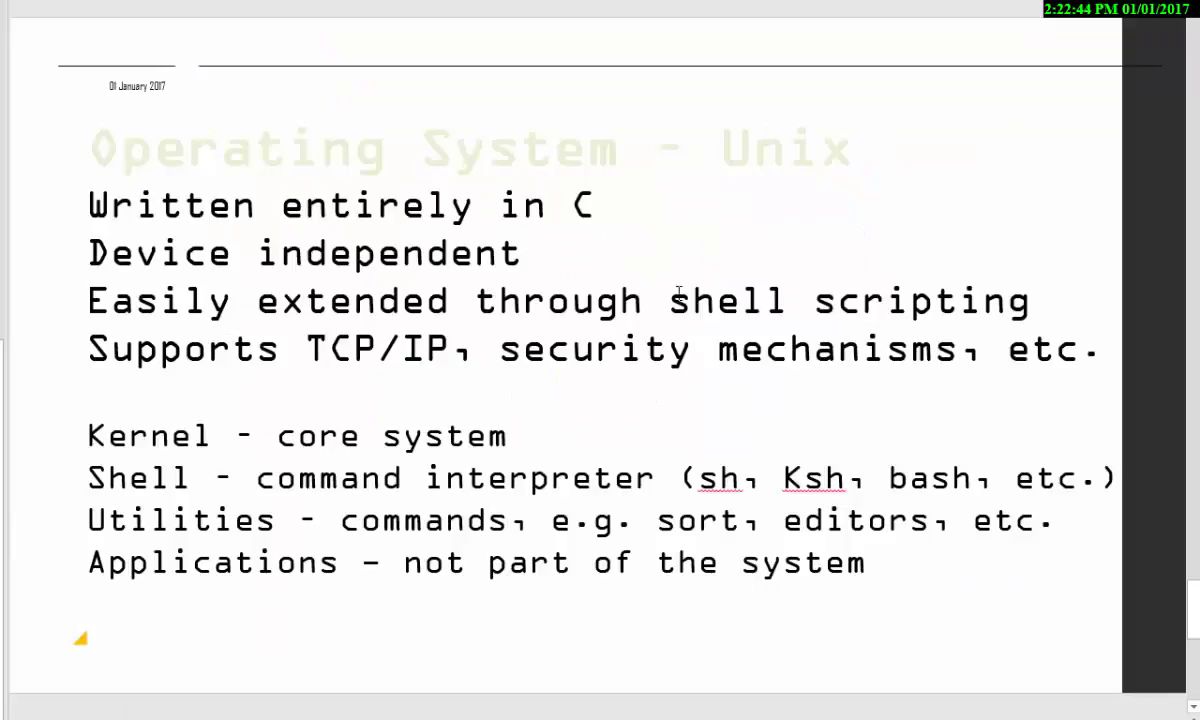